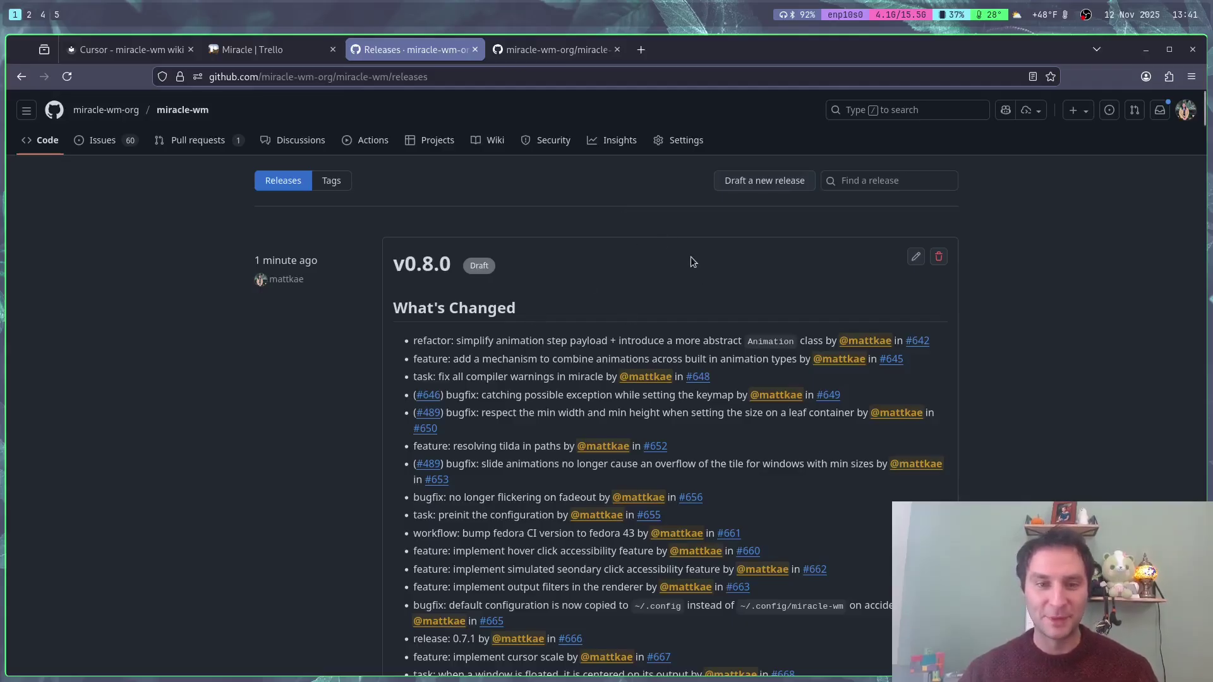
# Step: Switch from the v0.8.0 release notes to the browser tab with the wiki's Hover Click page
pyautogui.hotkey('alt', '1')
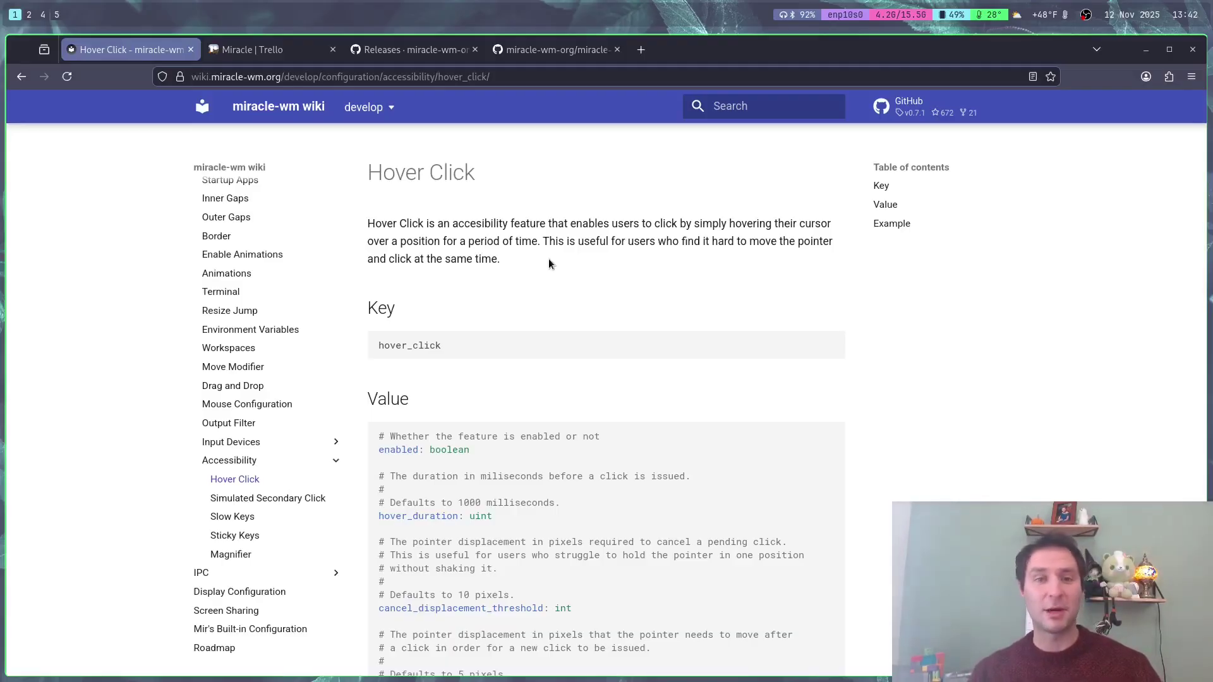
# Step: Scroll to the Hover Click example config and briefly highlight the snippet
pyautogui.scroll(-4, 506, 272)
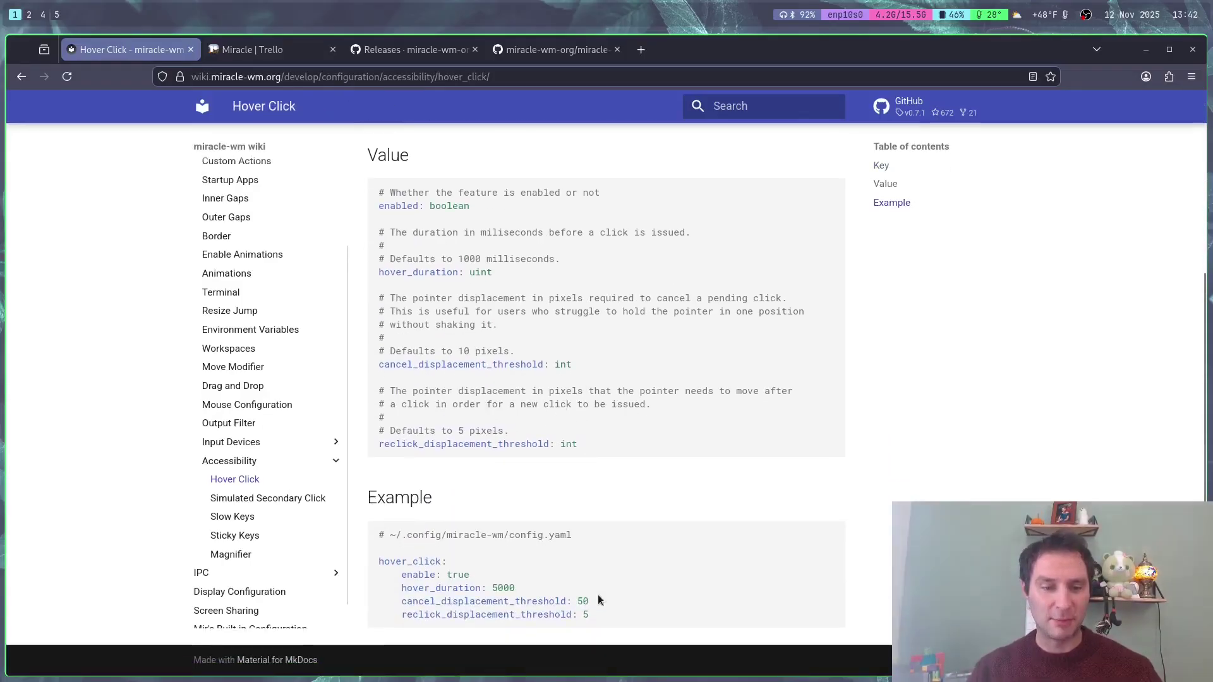
pyautogui.moveTo(604, 624); pyautogui.dragTo(380, 543)
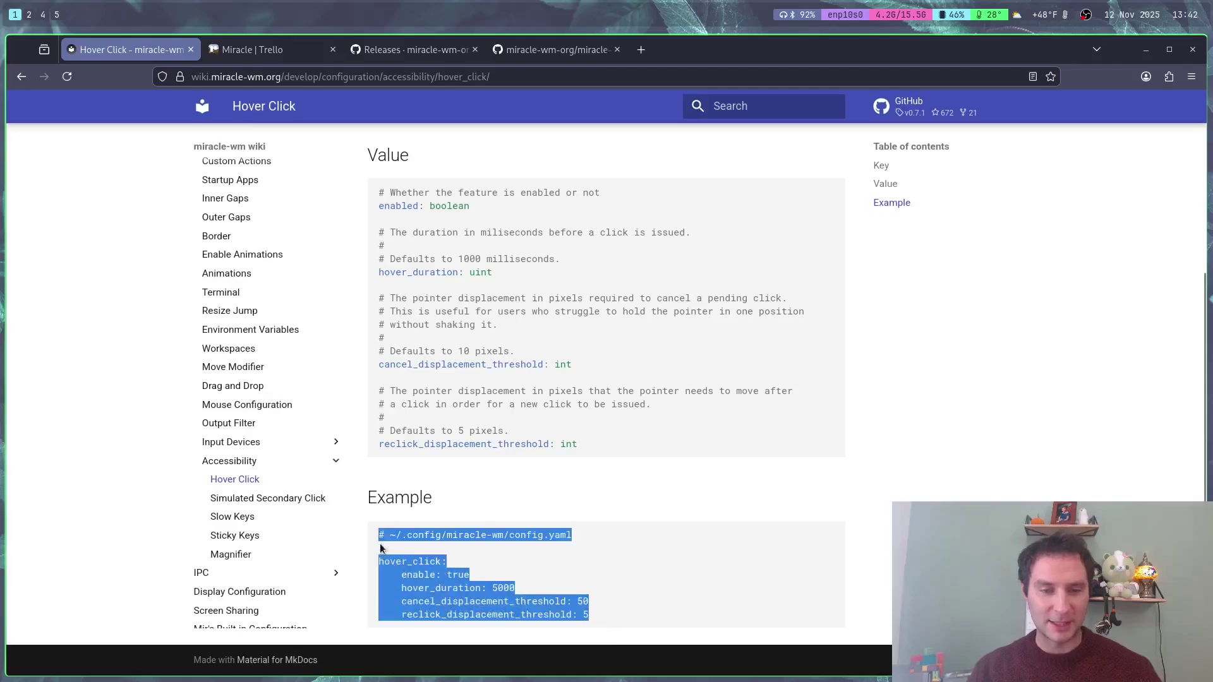
pyautogui.click(479, 541)
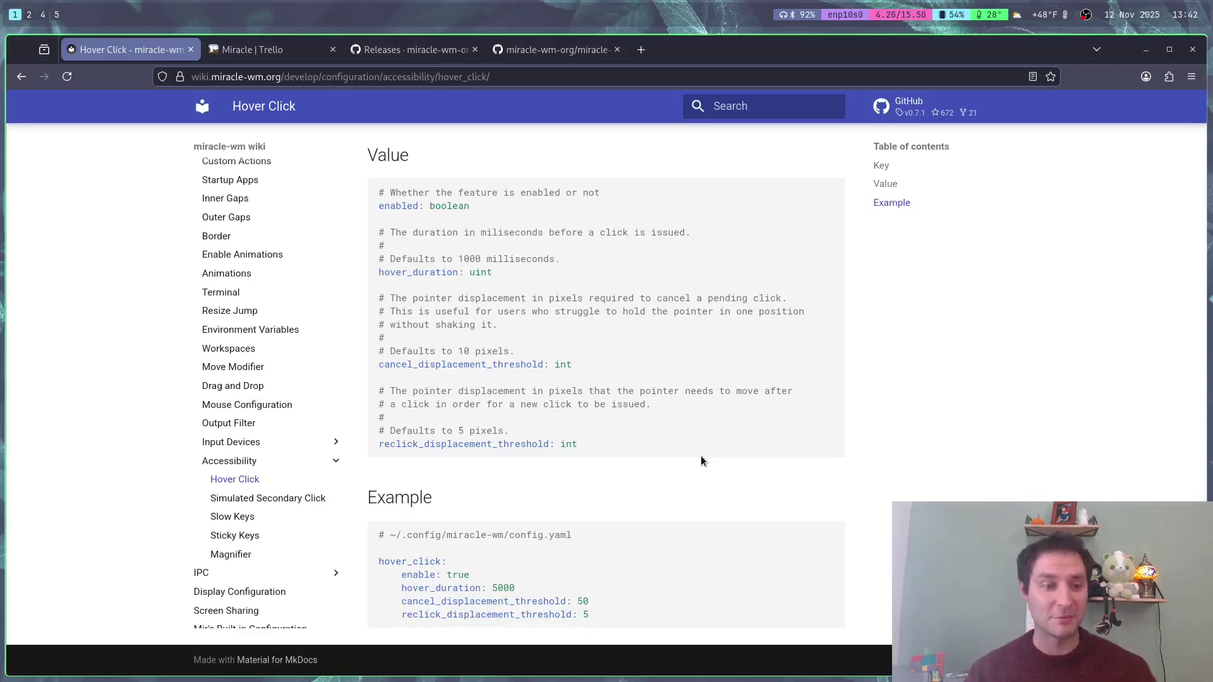
# Step: Skim the Simulated Secondary Click page, then go to the Slow Keys page
pyautogui.press('n')
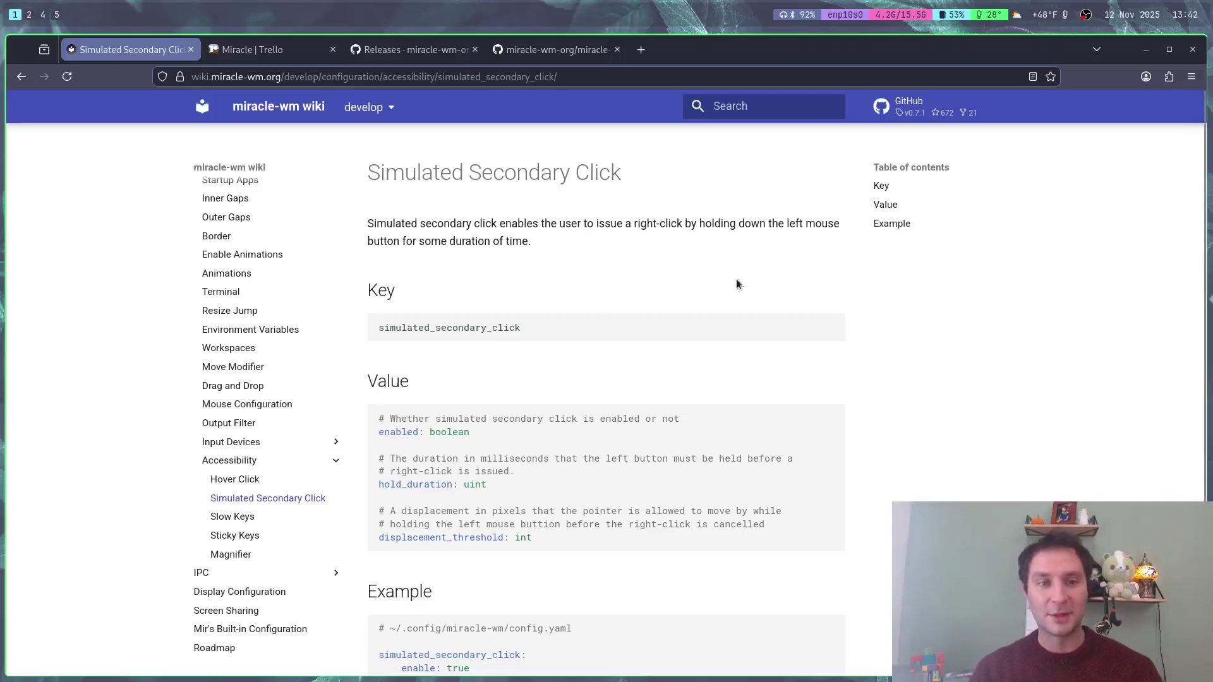
pyautogui.scroll(-2, 593, 483)
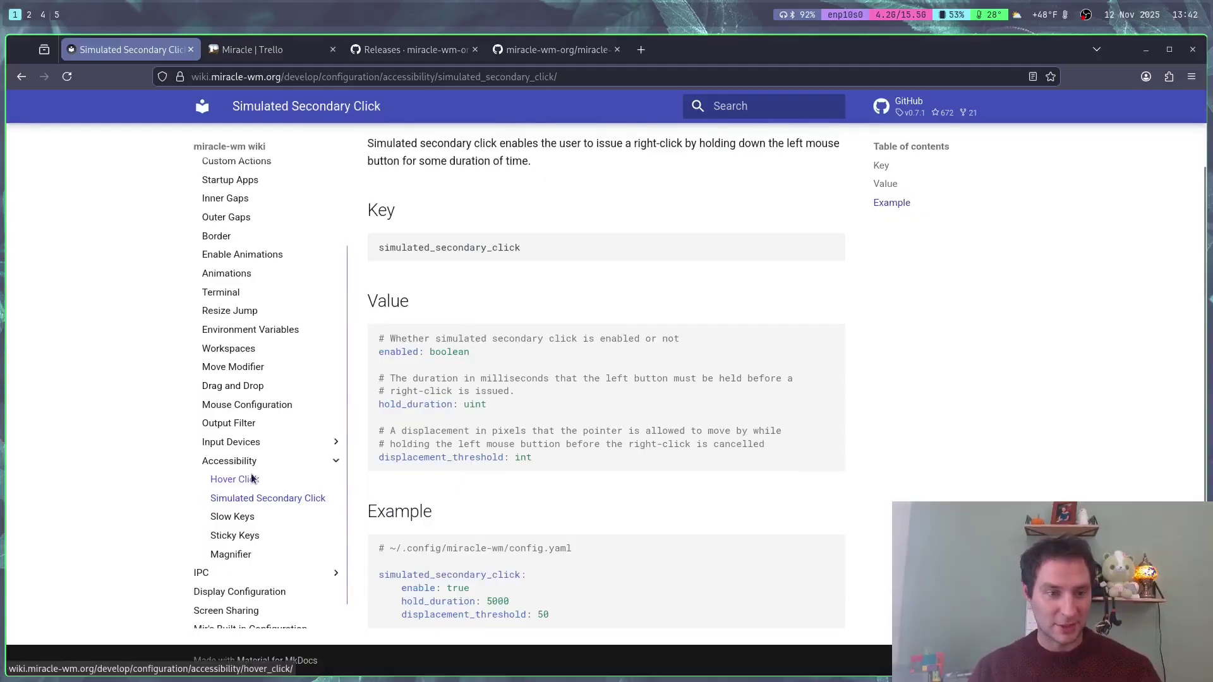
pyautogui.scroll(3, 245, 467)
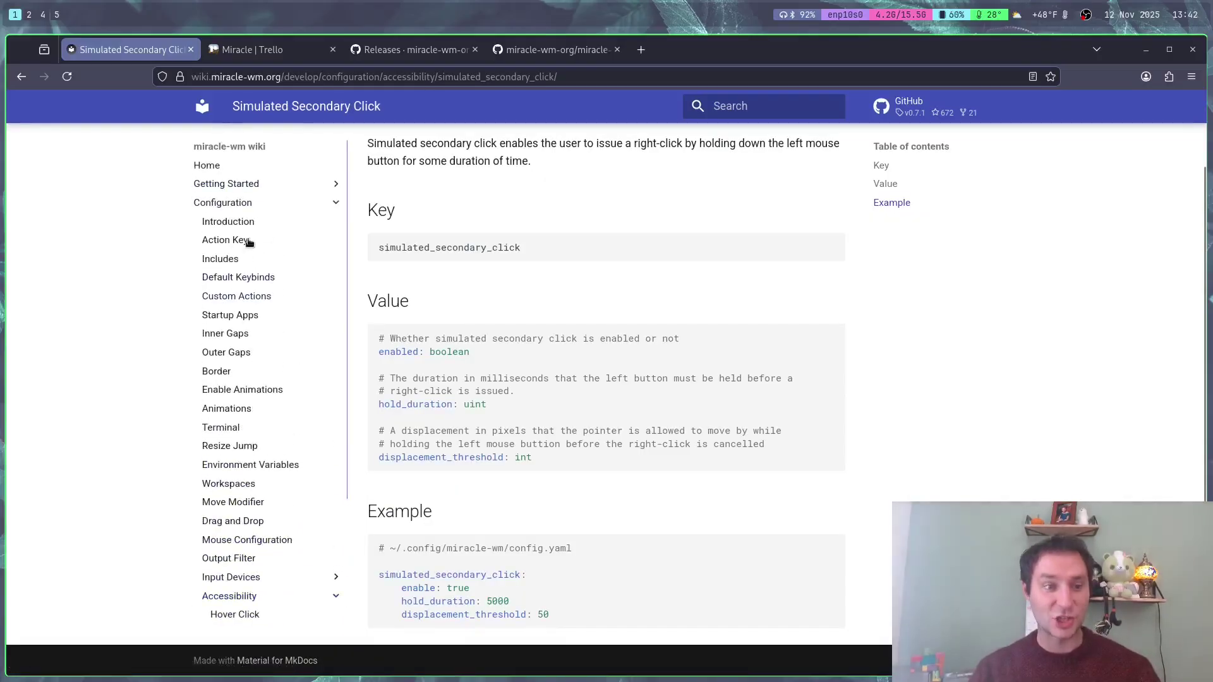
pyautogui.scroll(2, 316, 201)
pyautogui.scroll(-3, 297, 401)
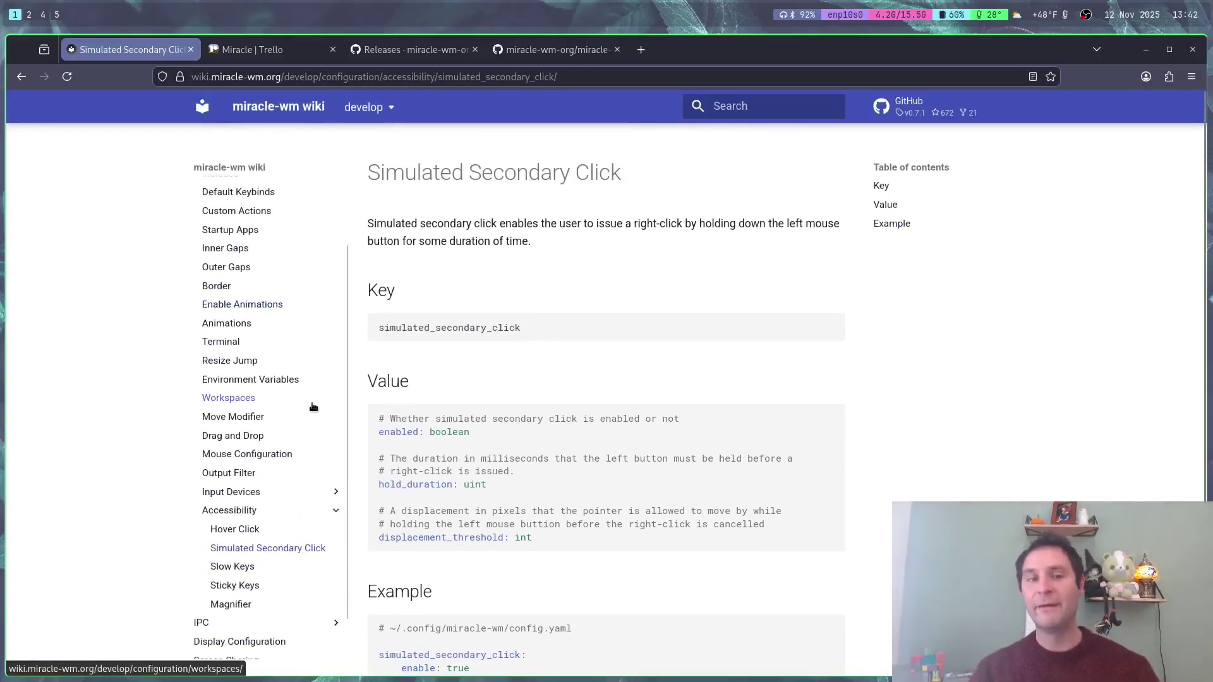
pyautogui.click(278, 566)
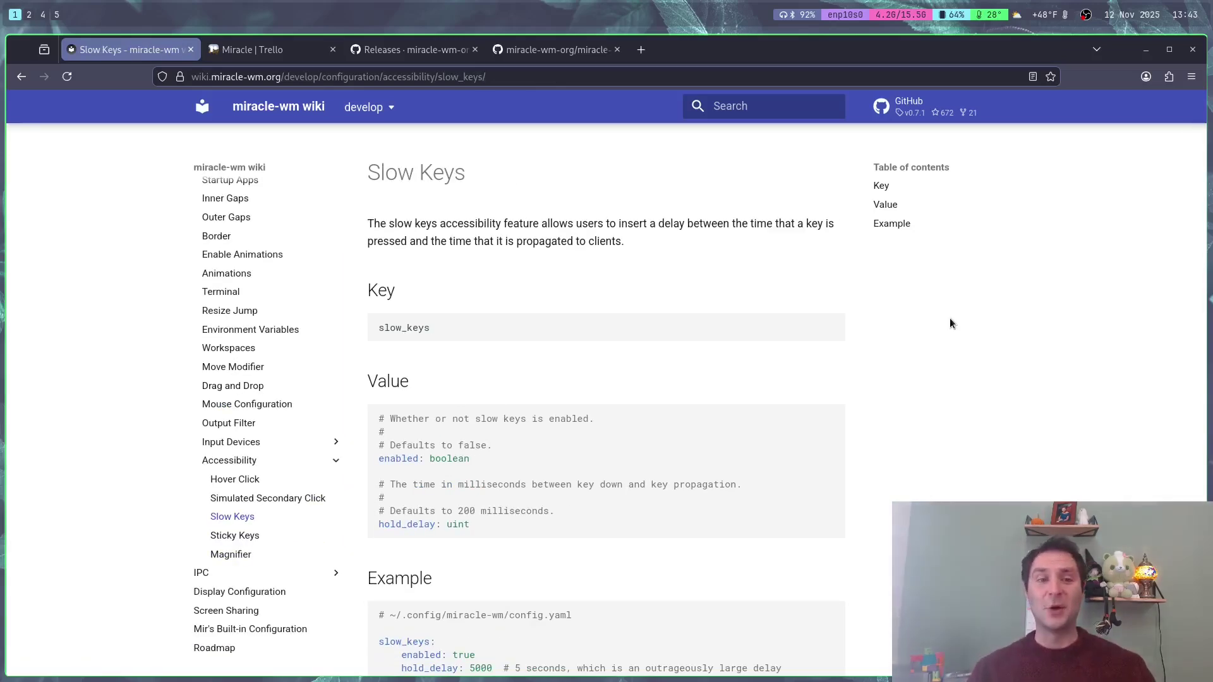
# Step: Look over the Slow Keys hold_delay option and example, then go to Sticky Keys
pyautogui.scroll(-1, 811, 442)
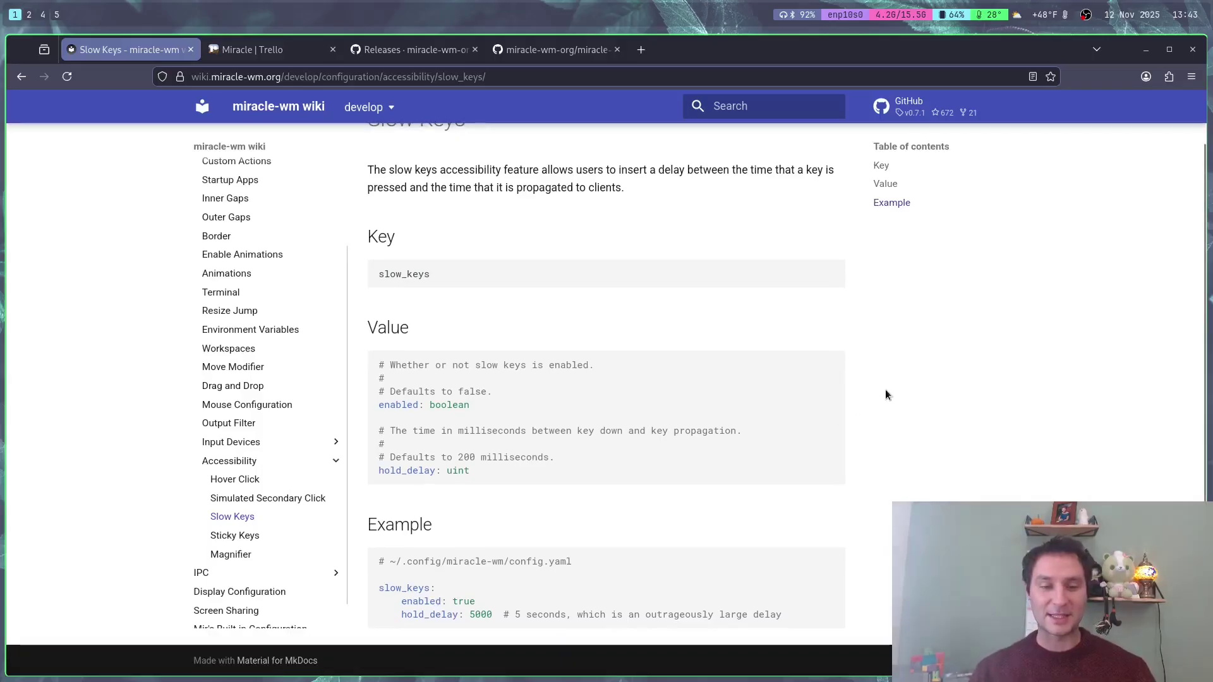
pyautogui.scroll(1, 900, 376)
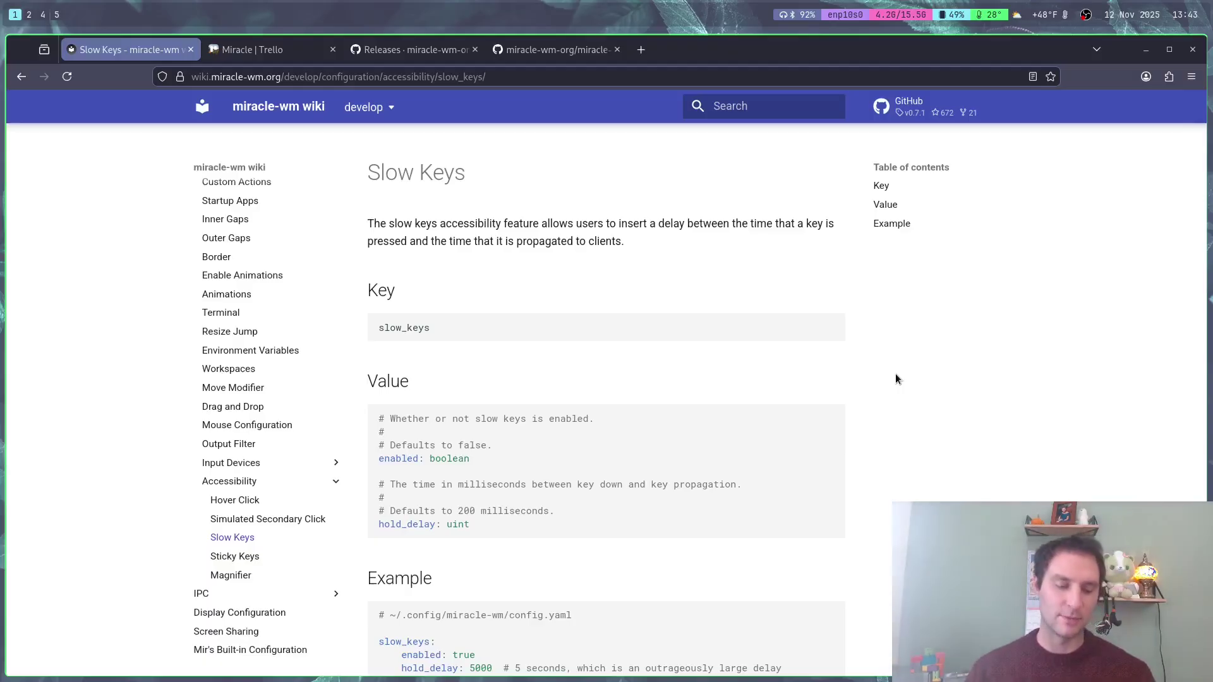
pyautogui.scroll(-2, 895, 377)
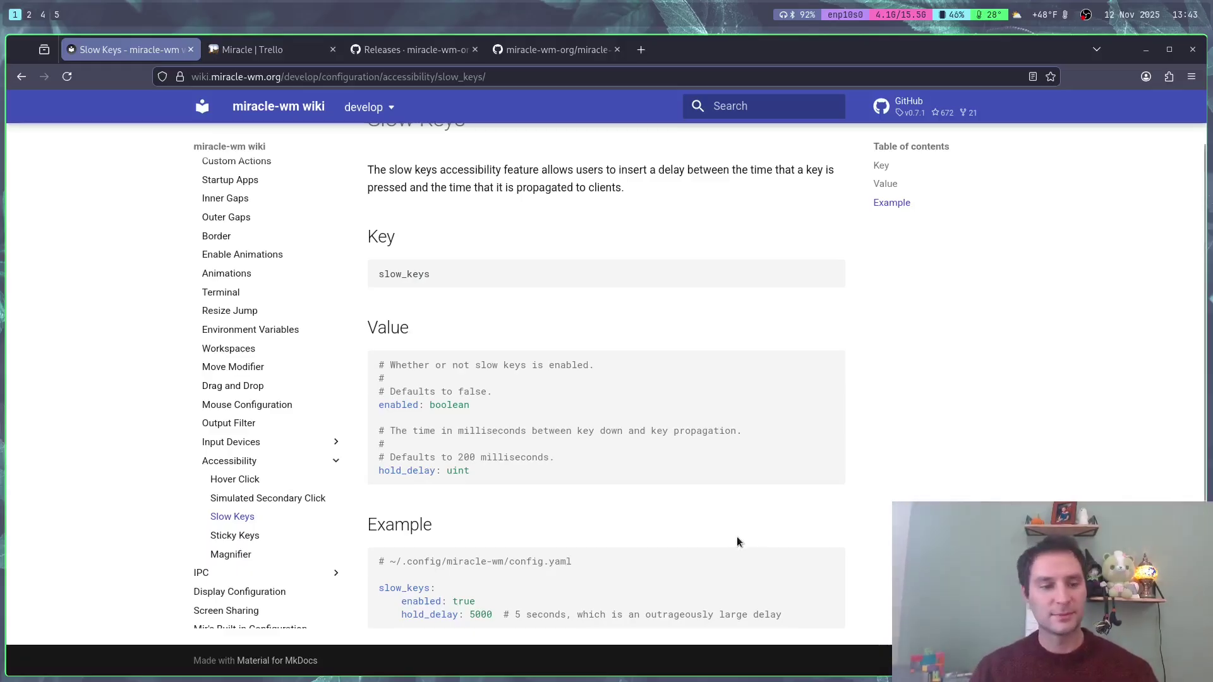
pyautogui.click(253, 535)
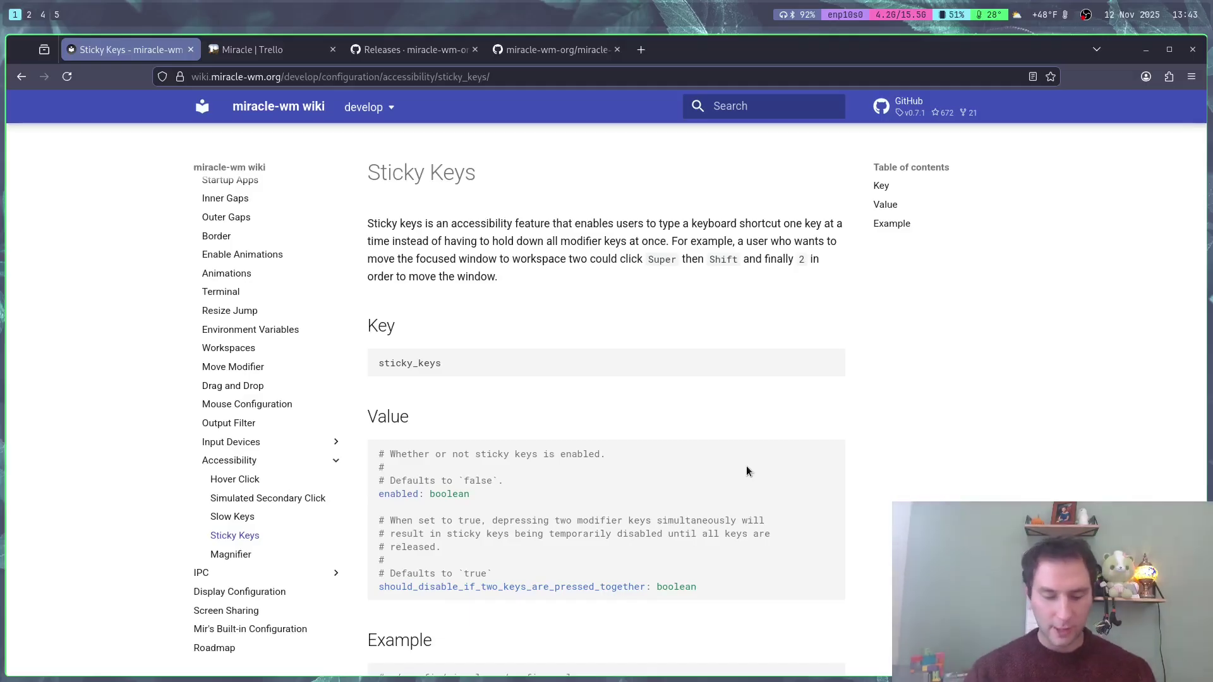
# Step: Open and close a terminal beside the browser, then advance to the Magnifier page
pyautogui.press('super+Return')
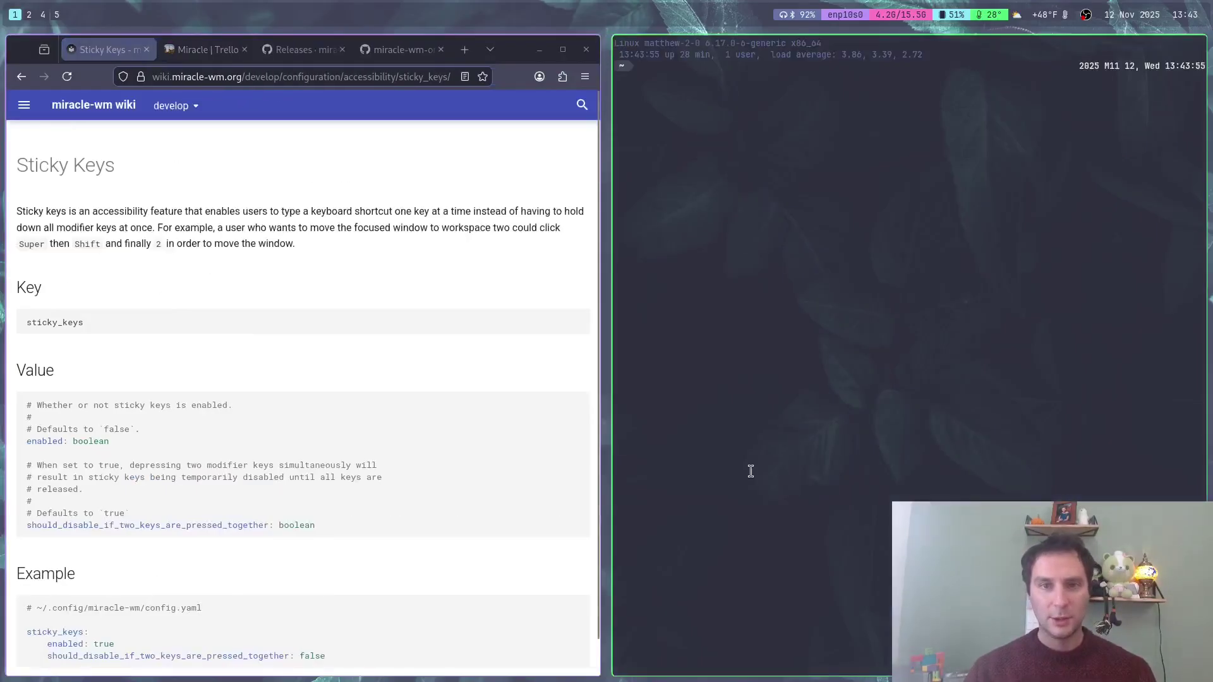
pyautogui.press('super+shift+q')
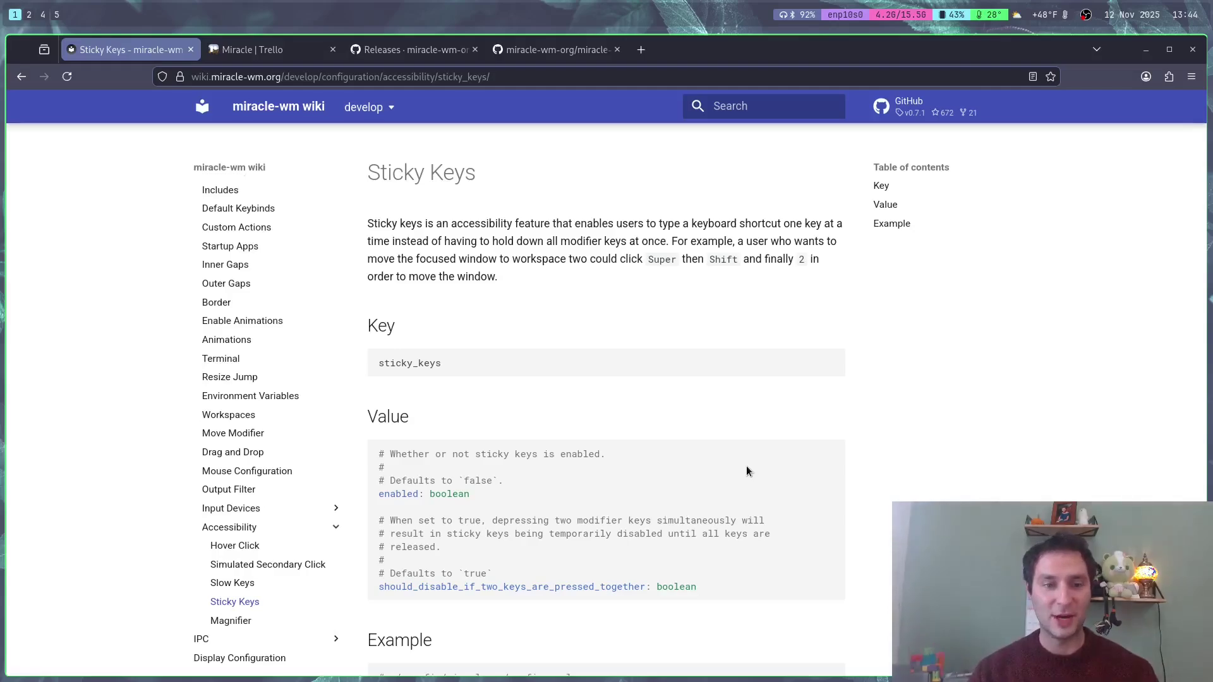
pyautogui.press('n')
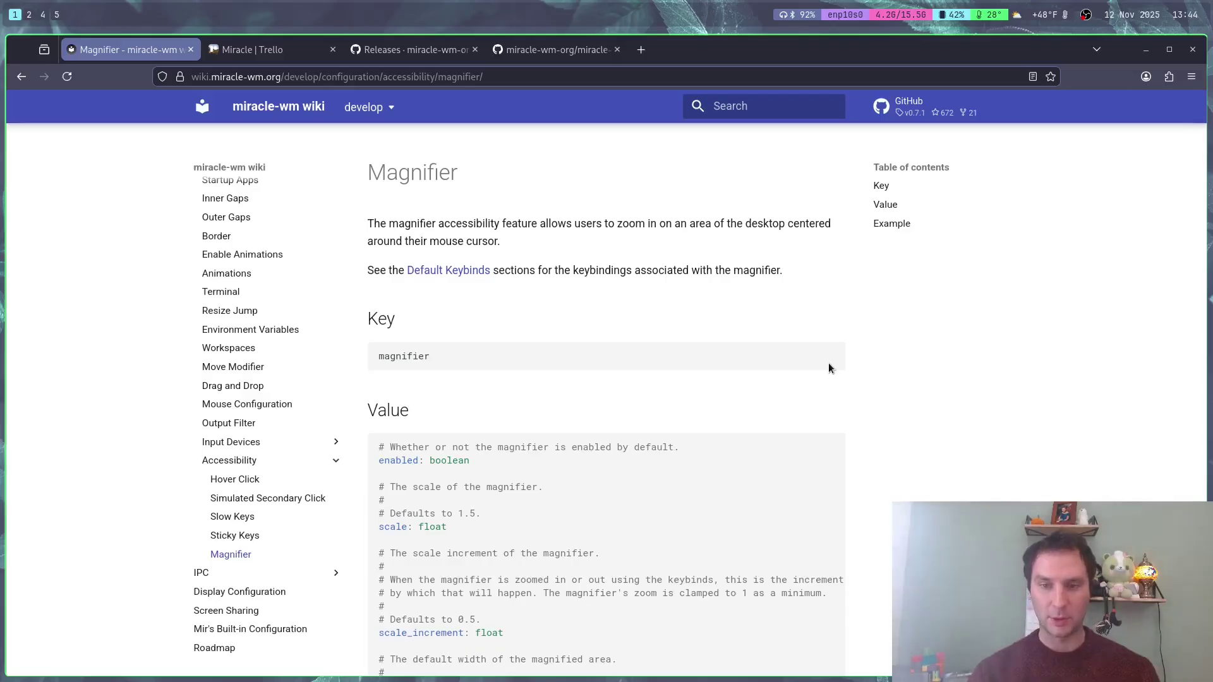
# Step: Turn on the screen magnifier, zoom it in twice with super+=, then back once with super+-
pyautogui.press('super+shift+m')
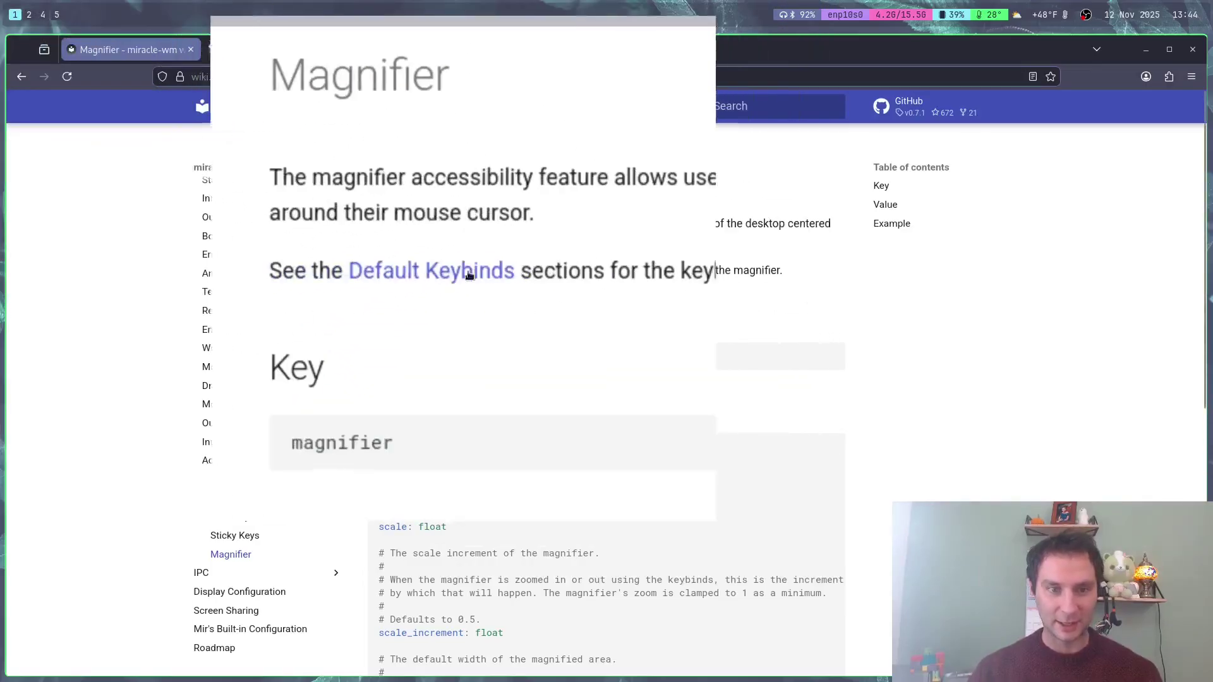
pyautogui.doubleClick(379, 231)
pyautogui.click(427, 232)
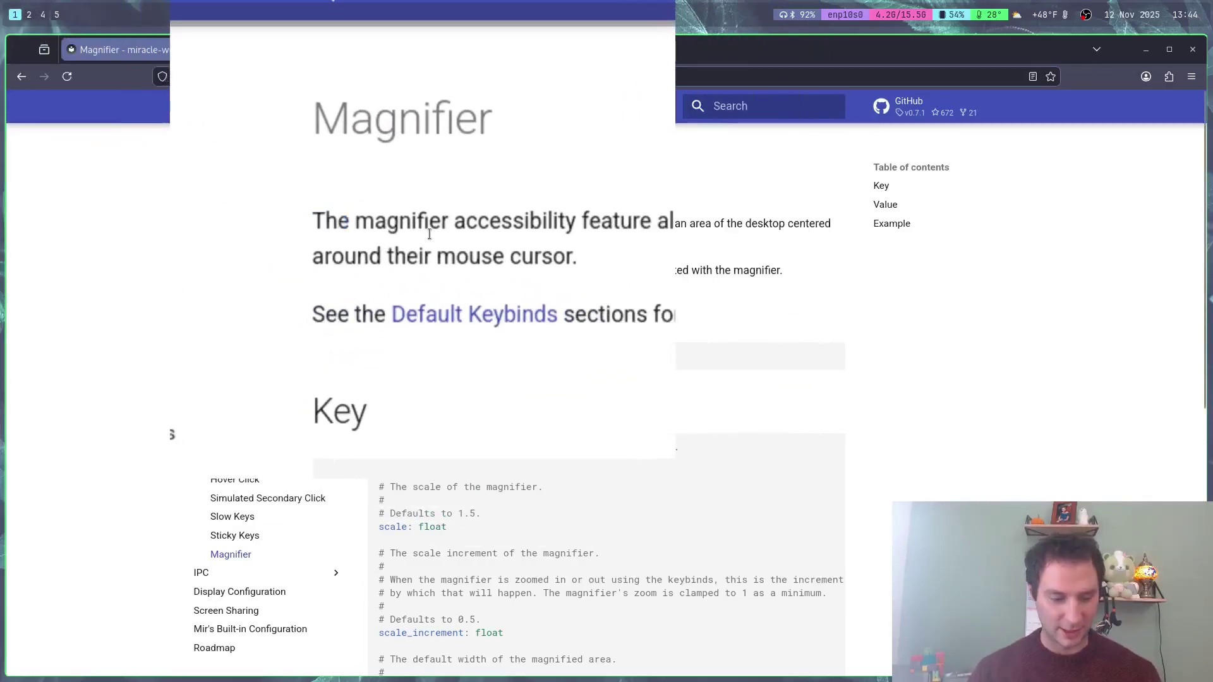
pyautogui.press('super+equal')
pyautogui.press('super+equal')
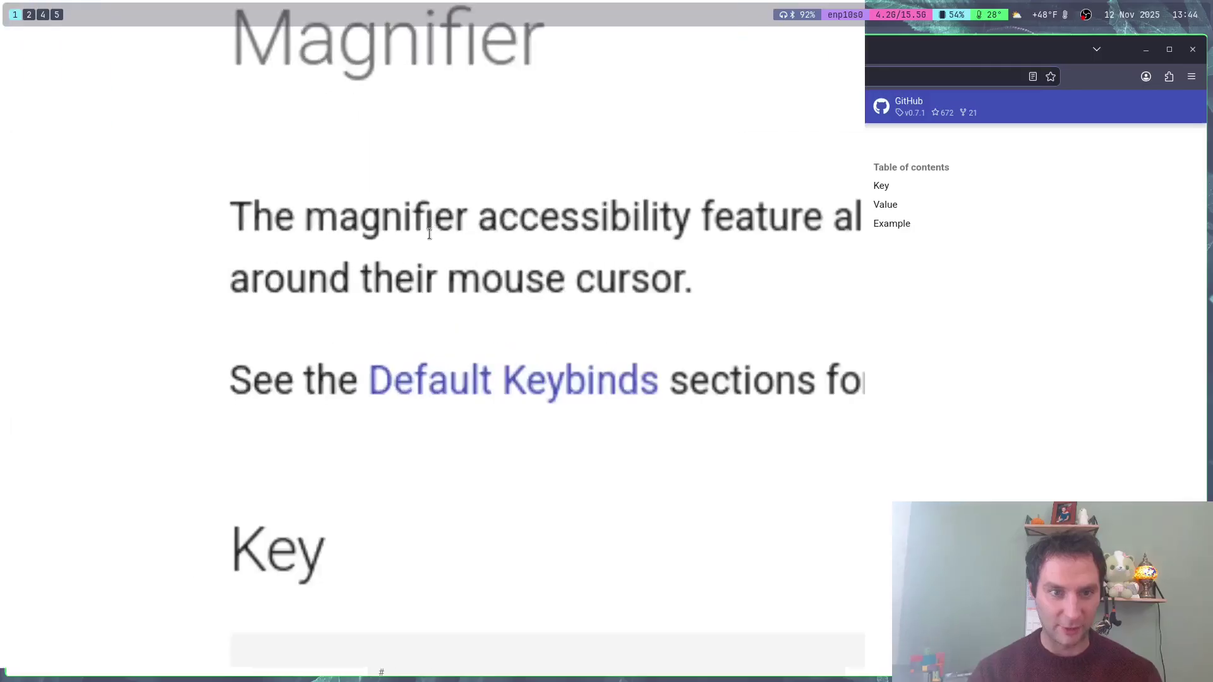
pyautogui.press('super+equal')
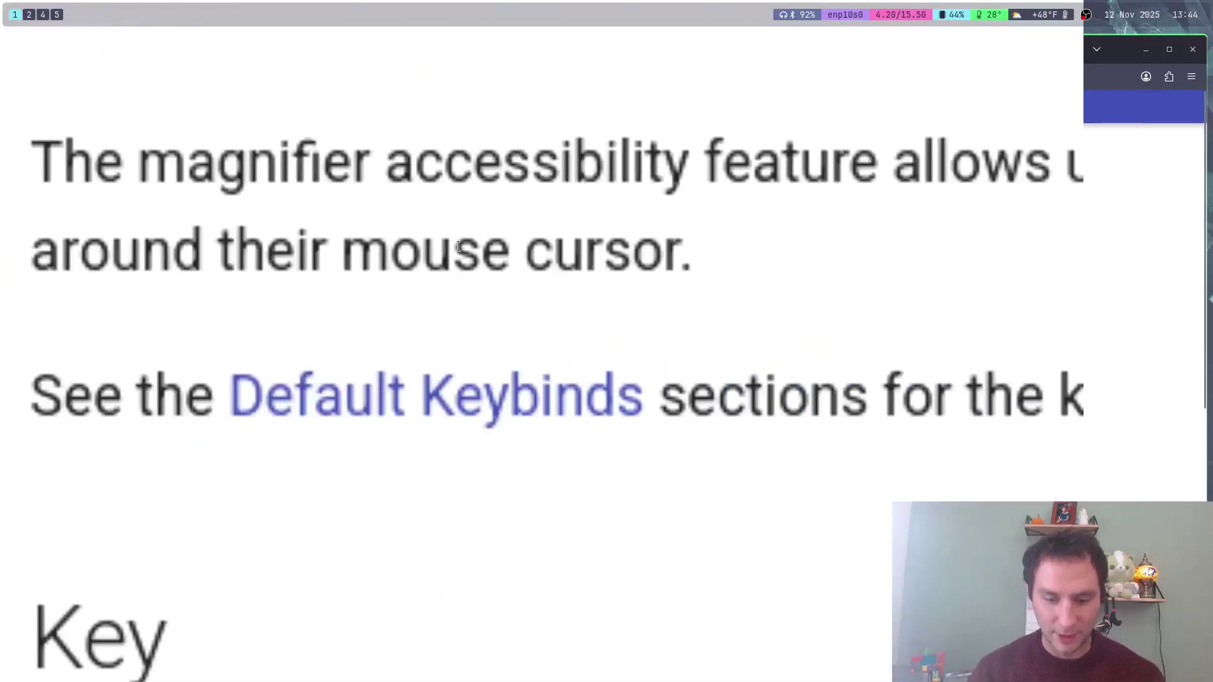
pyautogui.press('super+minus')
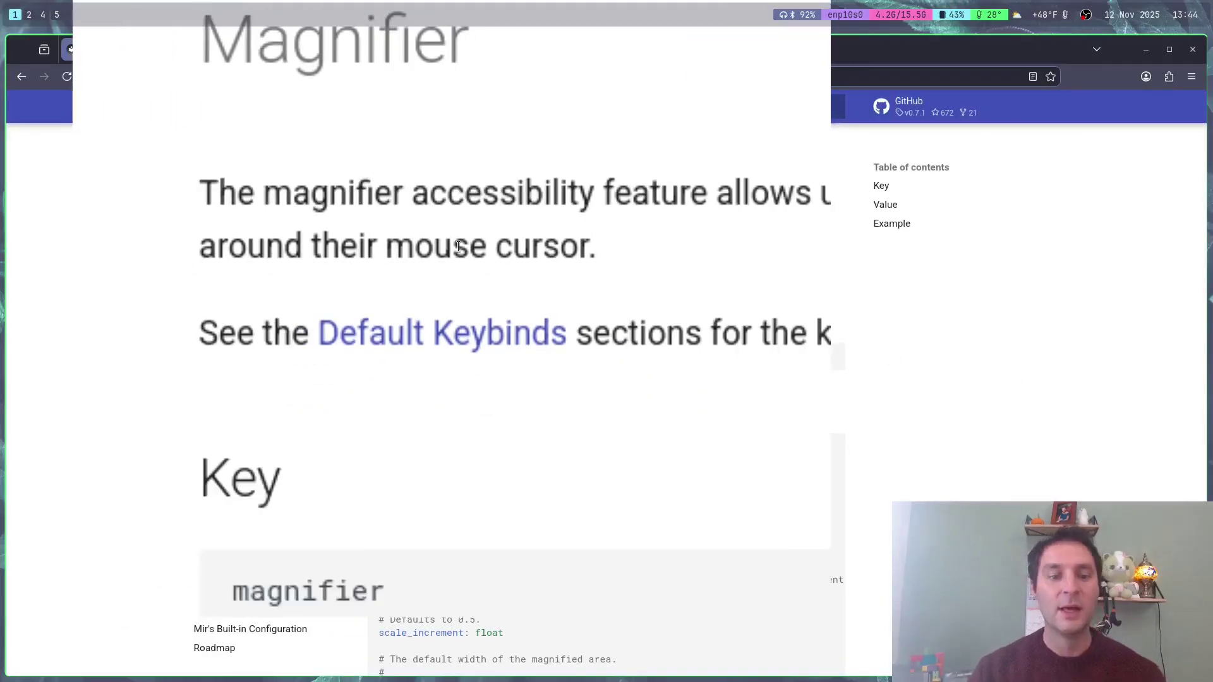
# Step: Scroll to the Magnifier example config and highlight its lines
pyautogui.scroll(-5, 611, 358)
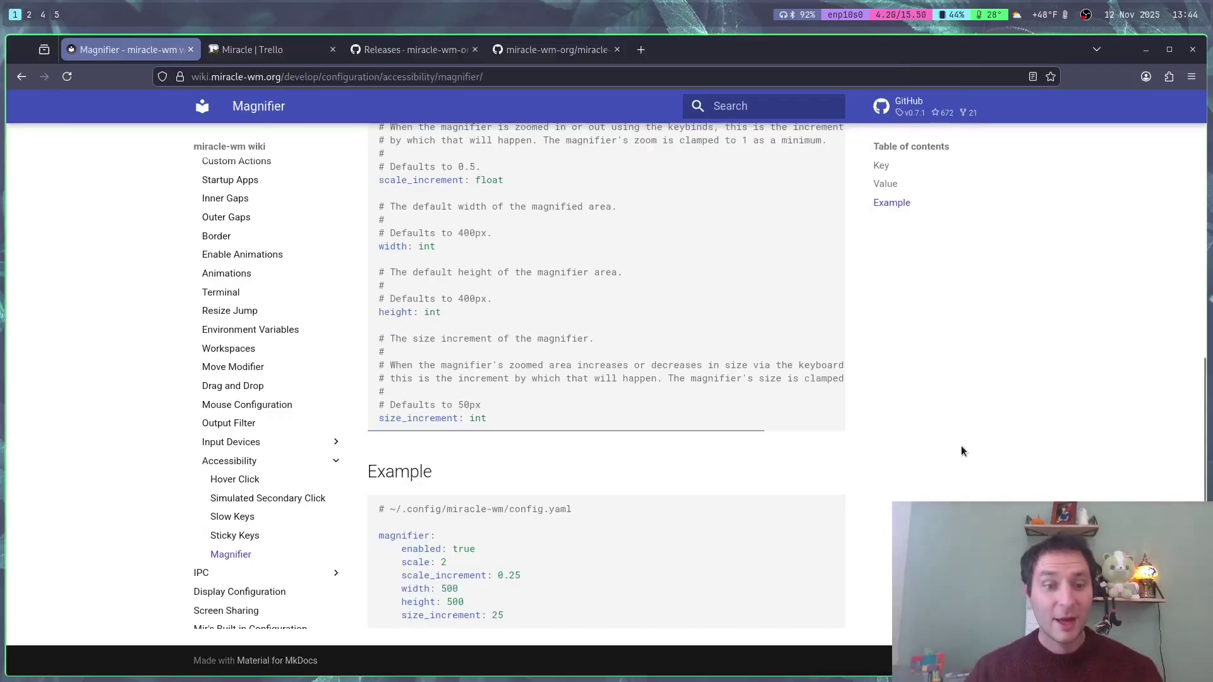
pyautogui.moveTo(505, 617); pyautogui.dragTo(386, 537)
pyautogui.click(715, 570)
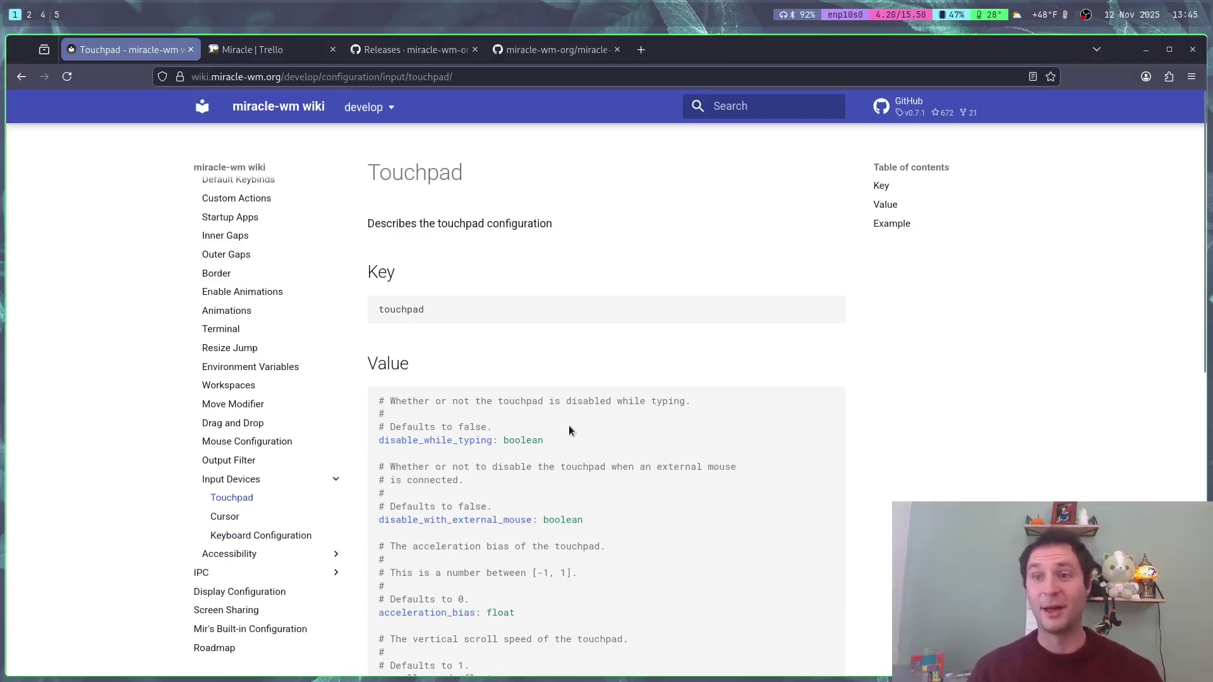
pyautogui.scroll(-9, 790, 357)
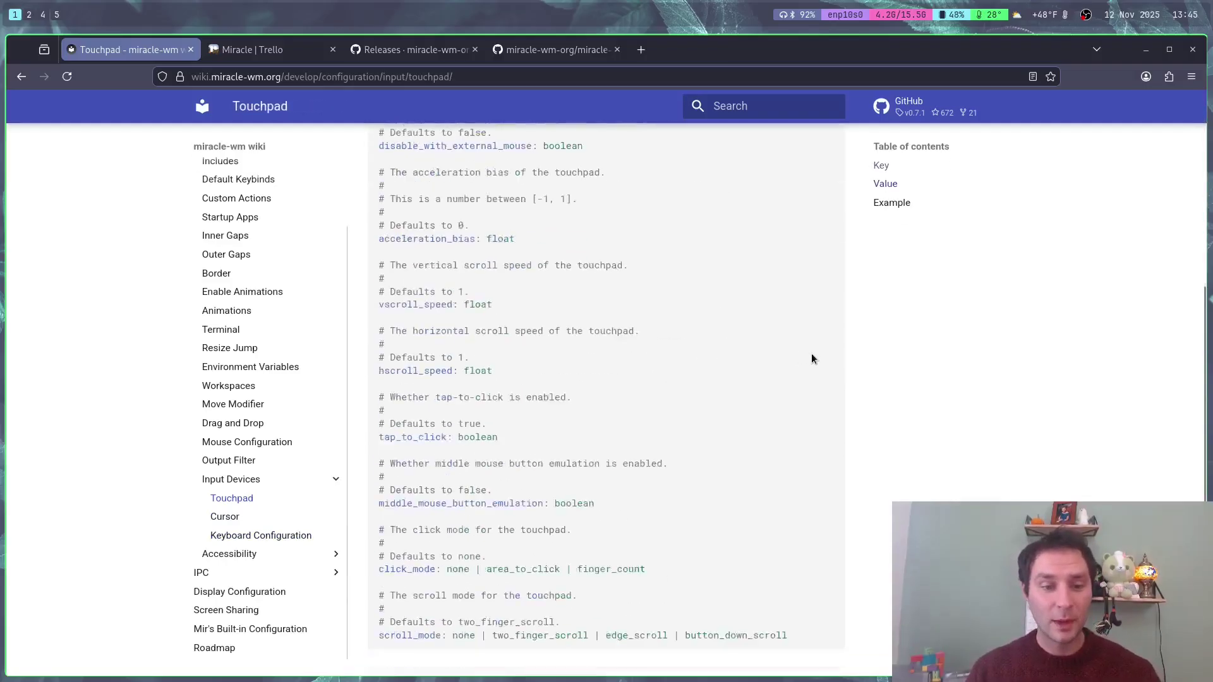
pyautogui.moveTo(608, 619); pyautogui.dragTo(378, 526)
pyautogui.click(681, 505)
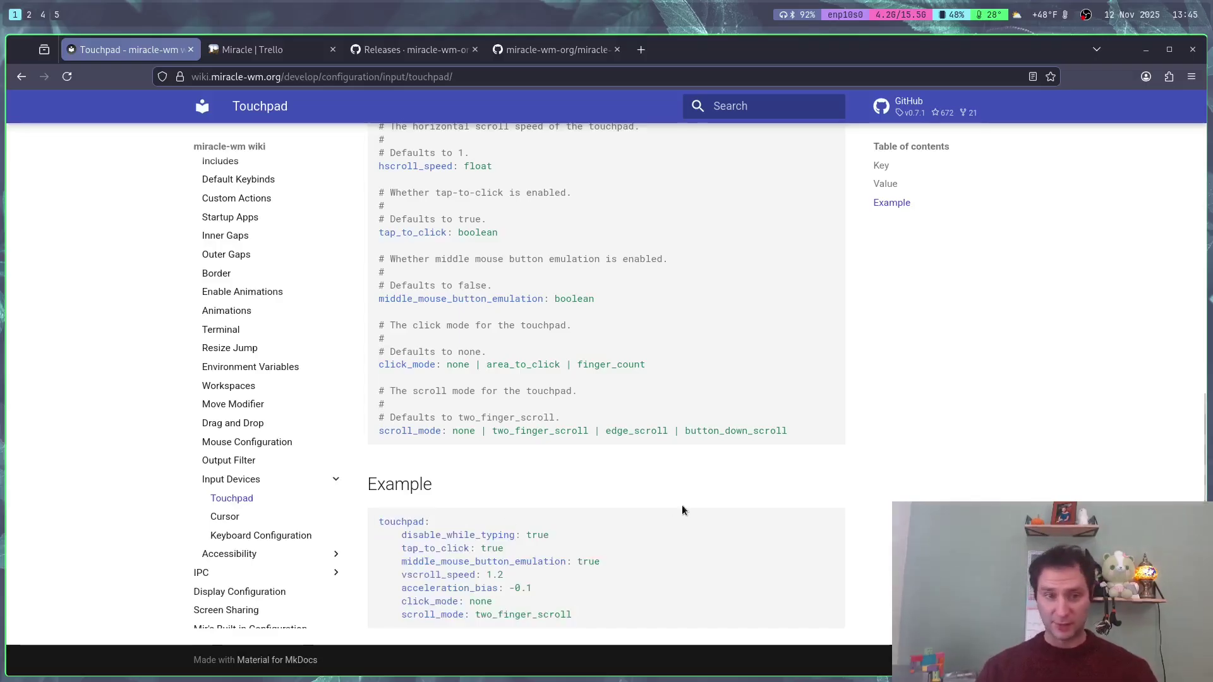
pyautogui.scroll(2, 545, 492)
pyautogui.doubleClick(429, 324)
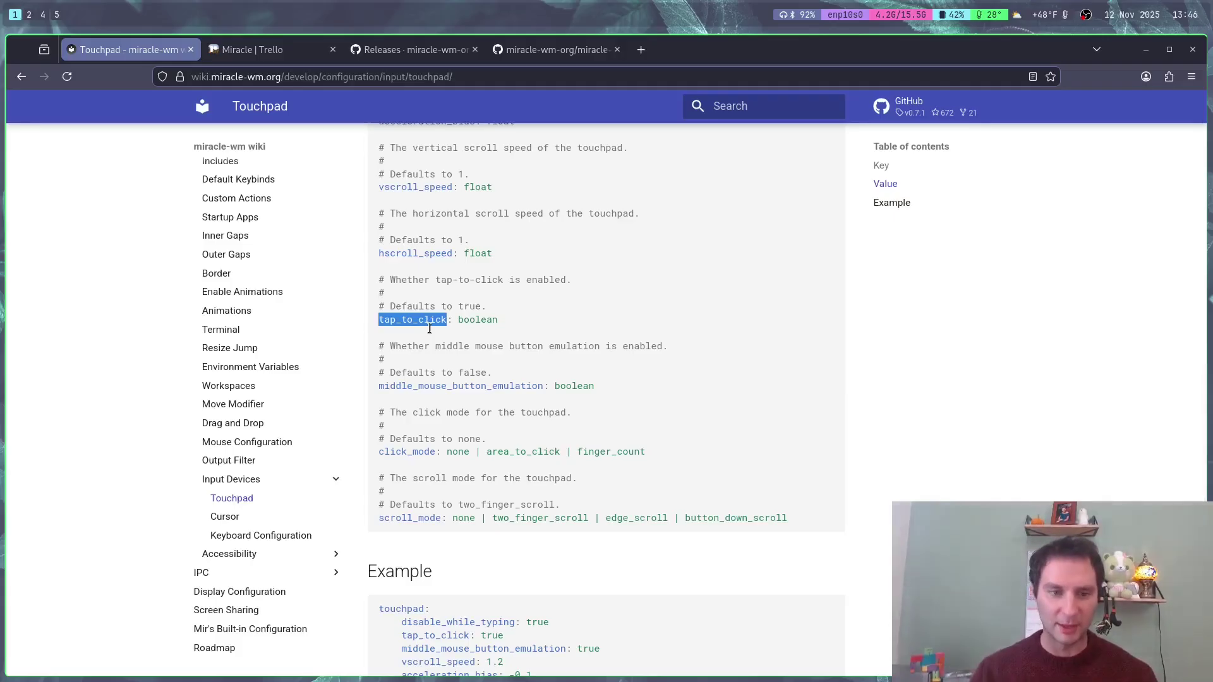
pyautogui.scroll(5, 430, 329)
pyautogui.click(453, 288)
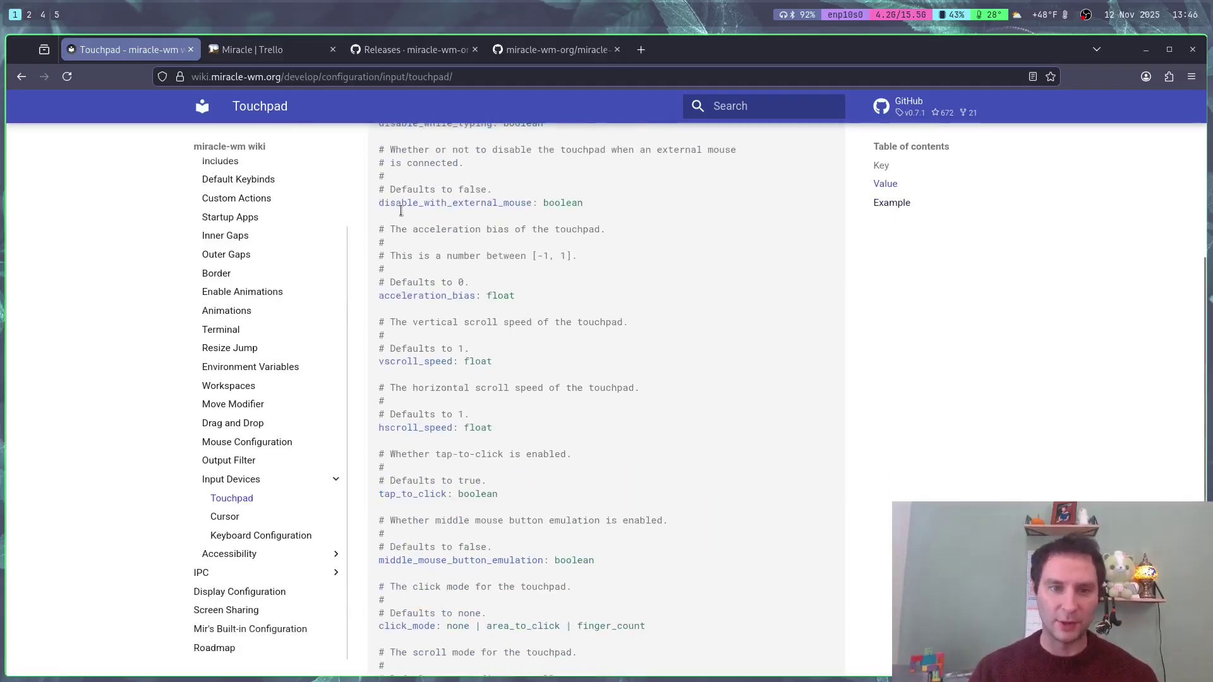
pyautogui.scroll(5, 436, 284)
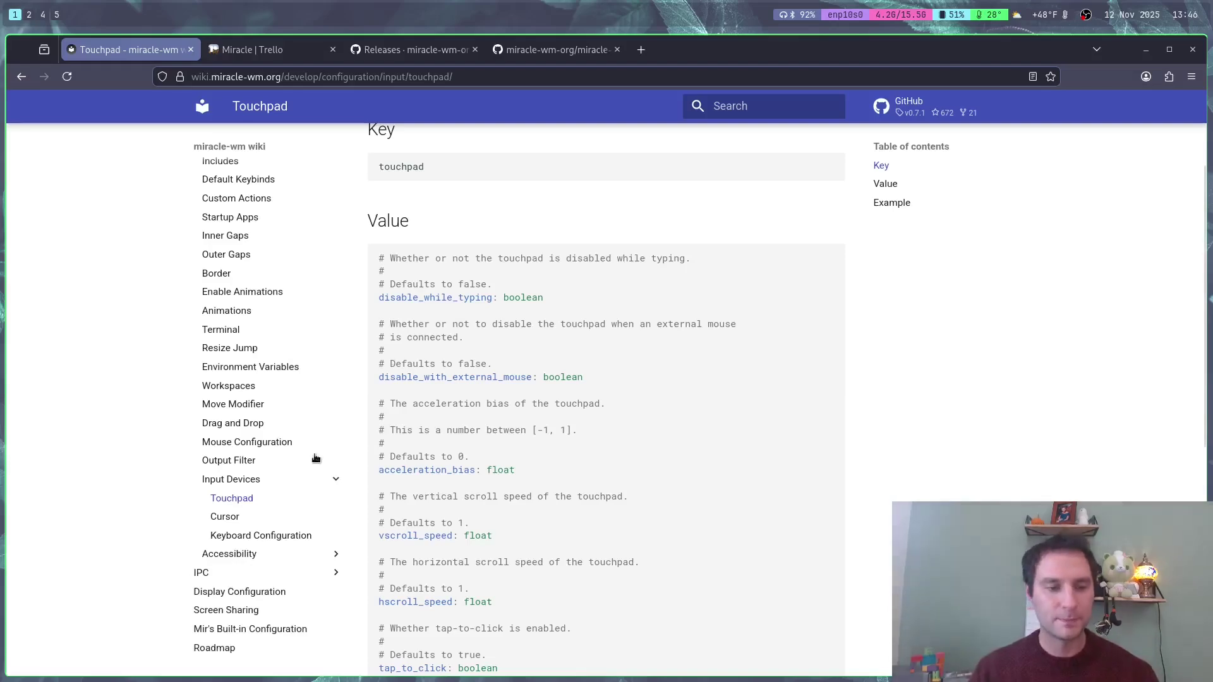
# Step: Open the Cursor page, highlight its focus_mode values, and briefly open and close a terminal
pyautogui.click(231, 517)
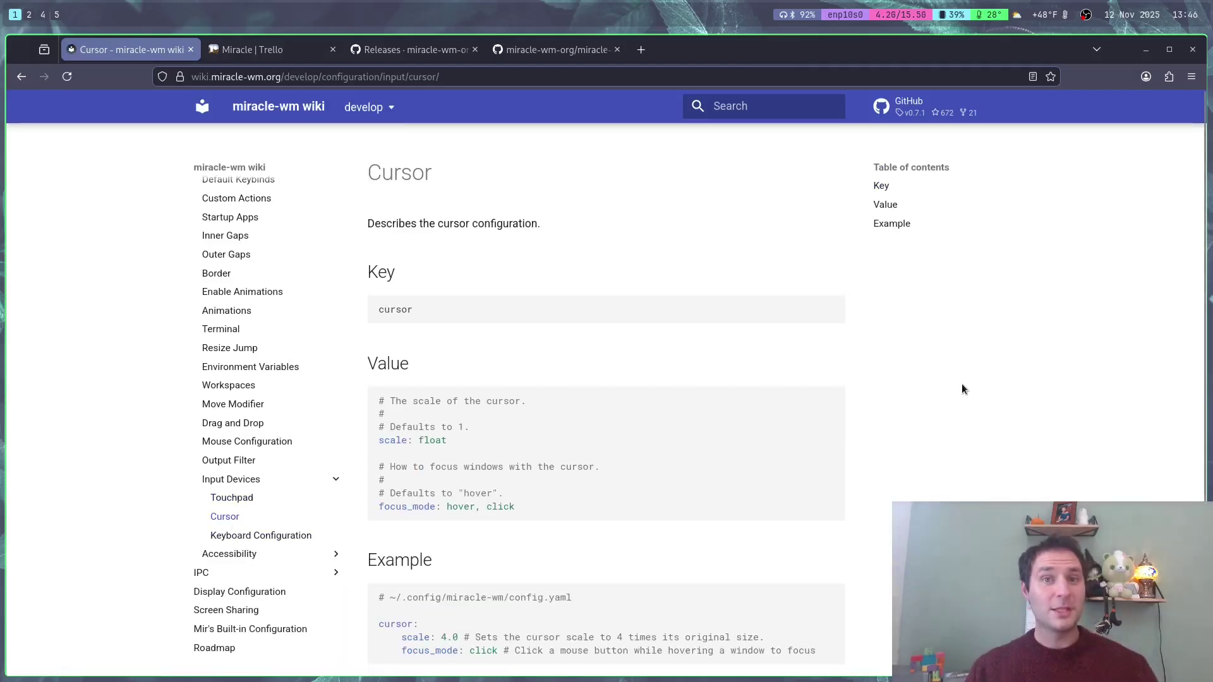
pyautogui.scroll(-1, 560, 456)
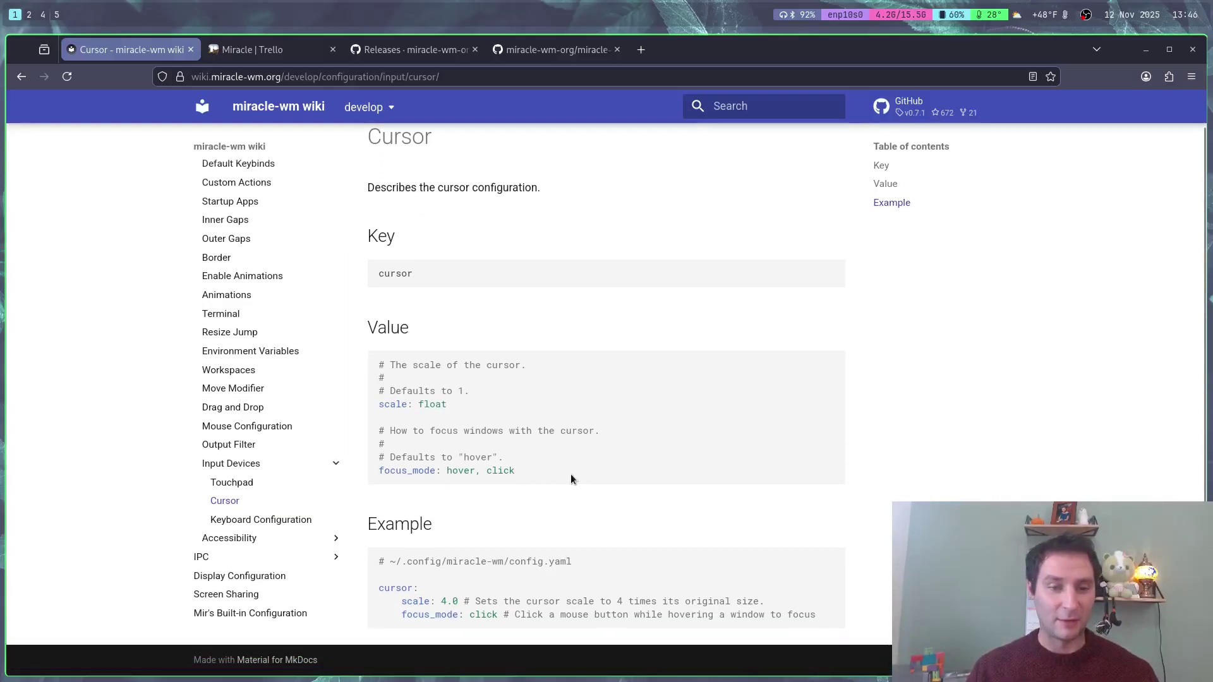
pyautogui.moveTo(571, 474); pyautogui.dragTo(403, 434)
pyautogui.click(459, 453)
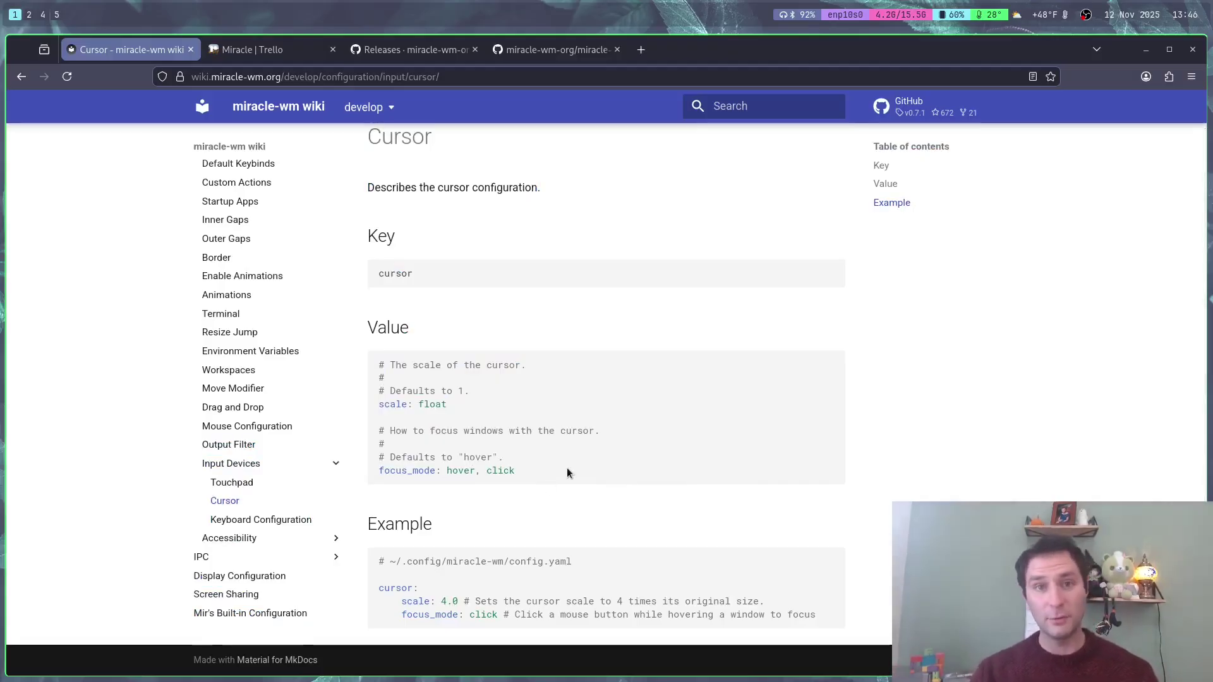
pyautogui.press('super+Return')
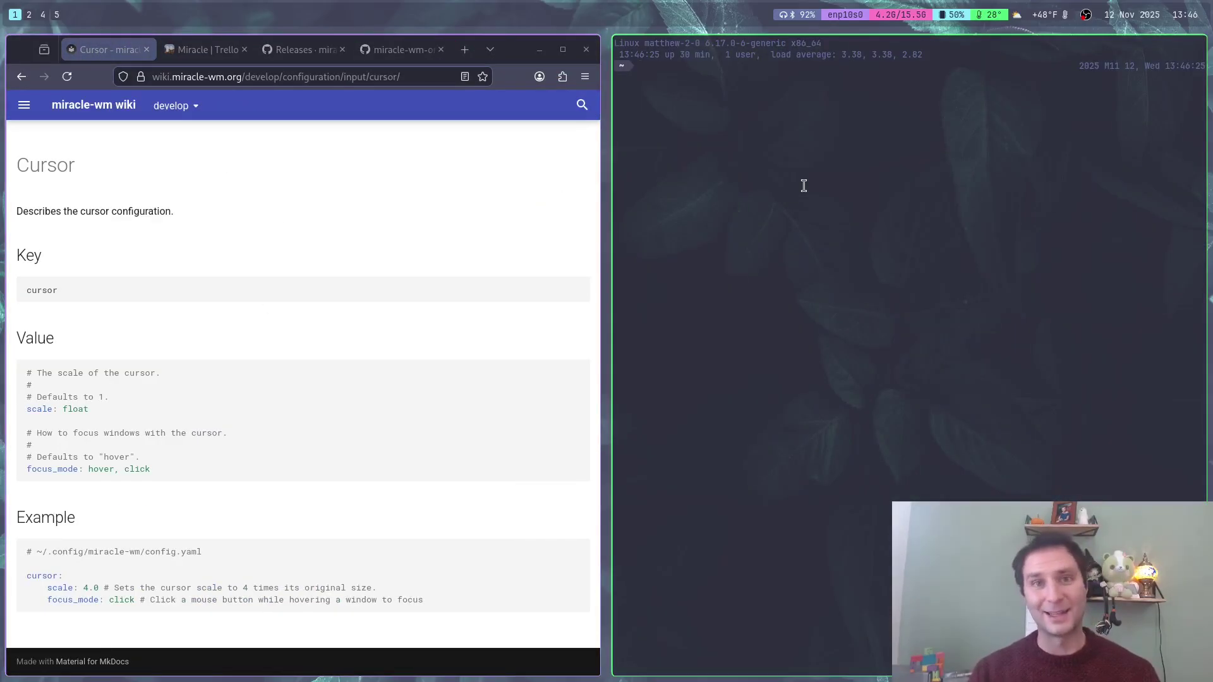
pyautogui.press('super+shift+q')
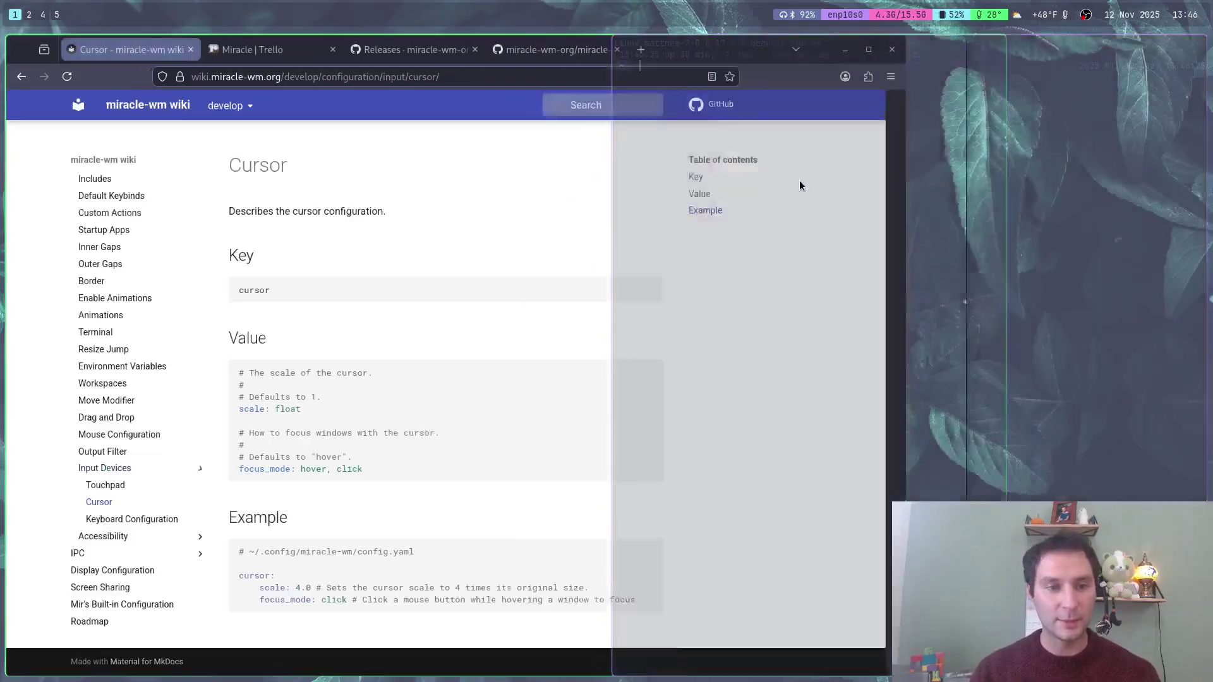
# Step: On workspace 5, change the cursor scale in config.yaml from 1 to 2 and save
pyautogui.press('super+5')
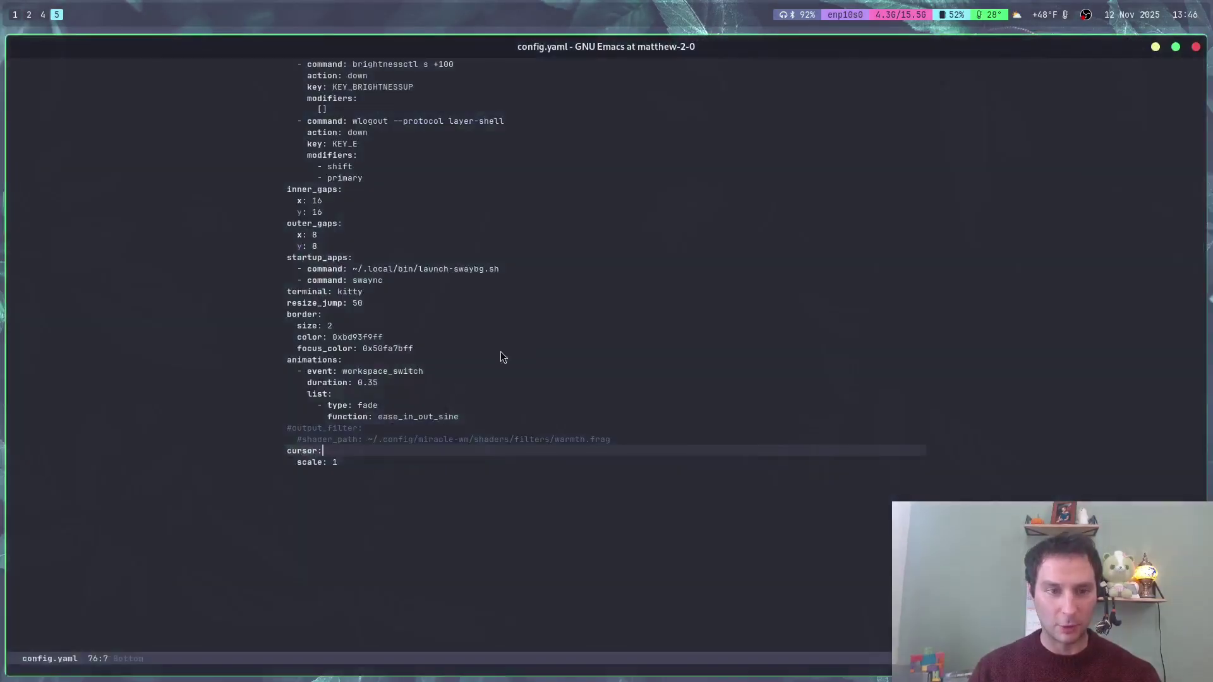
pyautogui.click(371, 464)
pyautogui.press('BackSpace')
pyautogui.write('2')
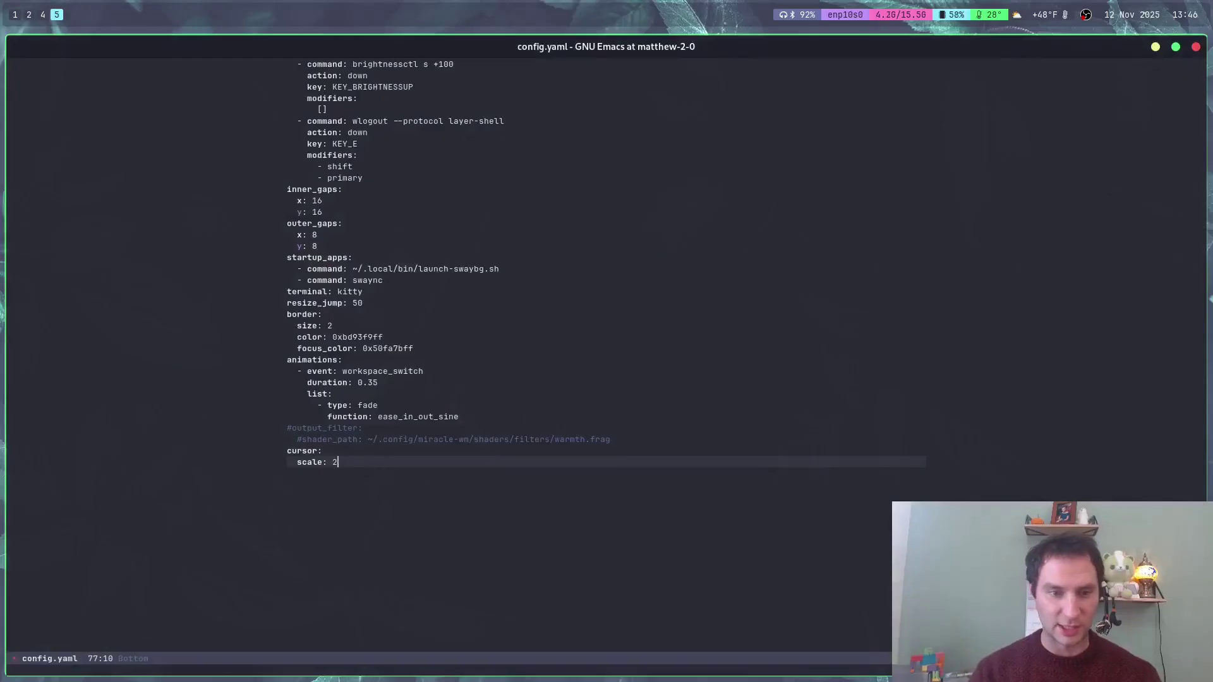
pyautogui.hotkey('ctrl', 'x')
pyautogui.hotkey('ctrl', 's')
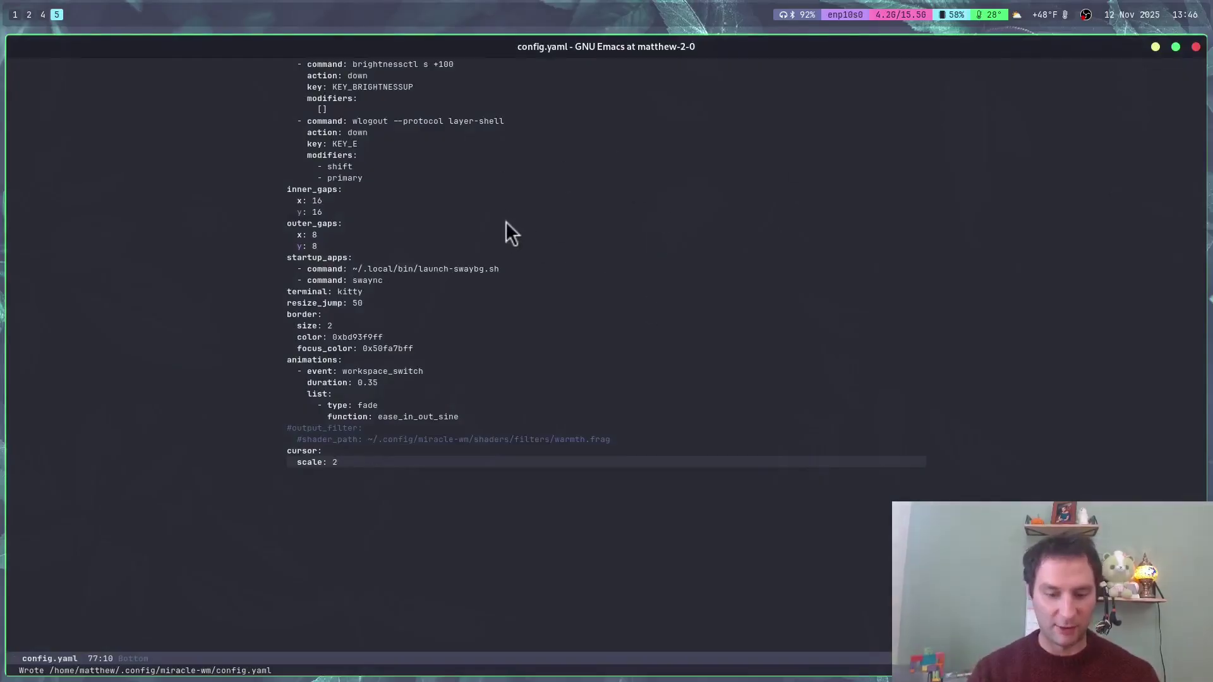
# Step: Try cursor scale 8, revert it to 2 and save, then return to the wiki workspace
pyautogui.press('BackSpace')
pyautogui.write('8')
pyautogui.hotkey('ctrl', 'x')
pyautogui.hotkey('ctrl', 's')
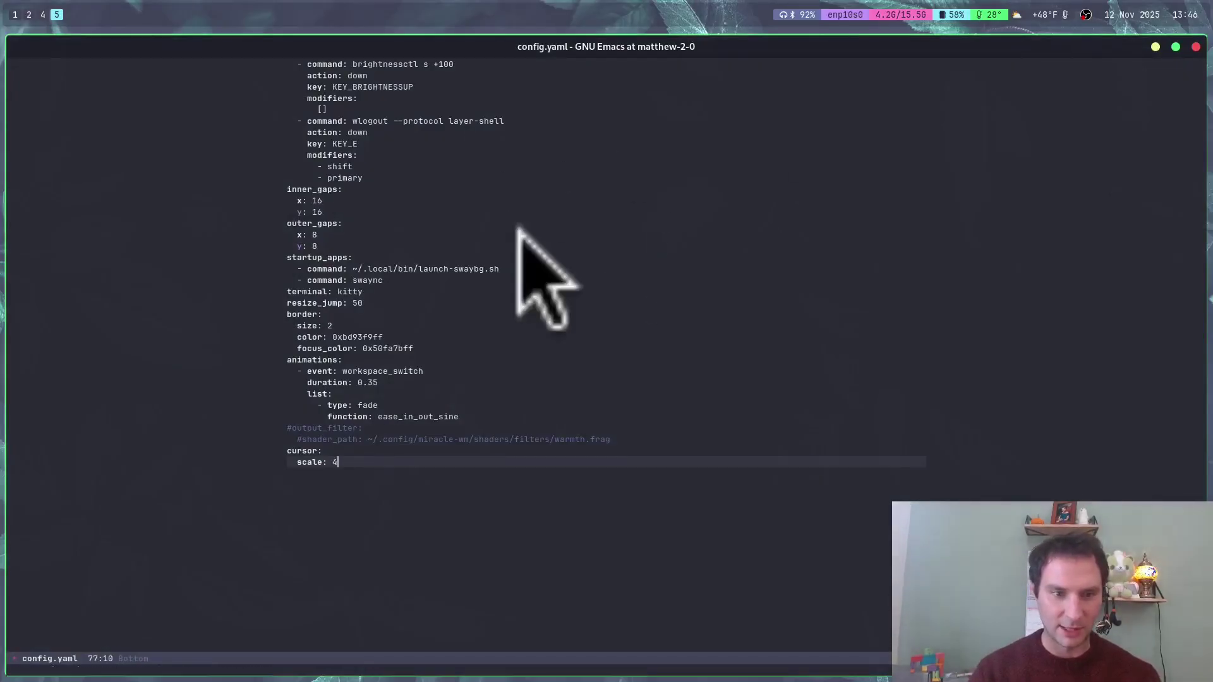
pyautogui.press('BackSpace')
pyautogui.write('2')
pyautogui.hotkey('ctrl', 'x')
pyautogui.hotkey('ctrl', 's')
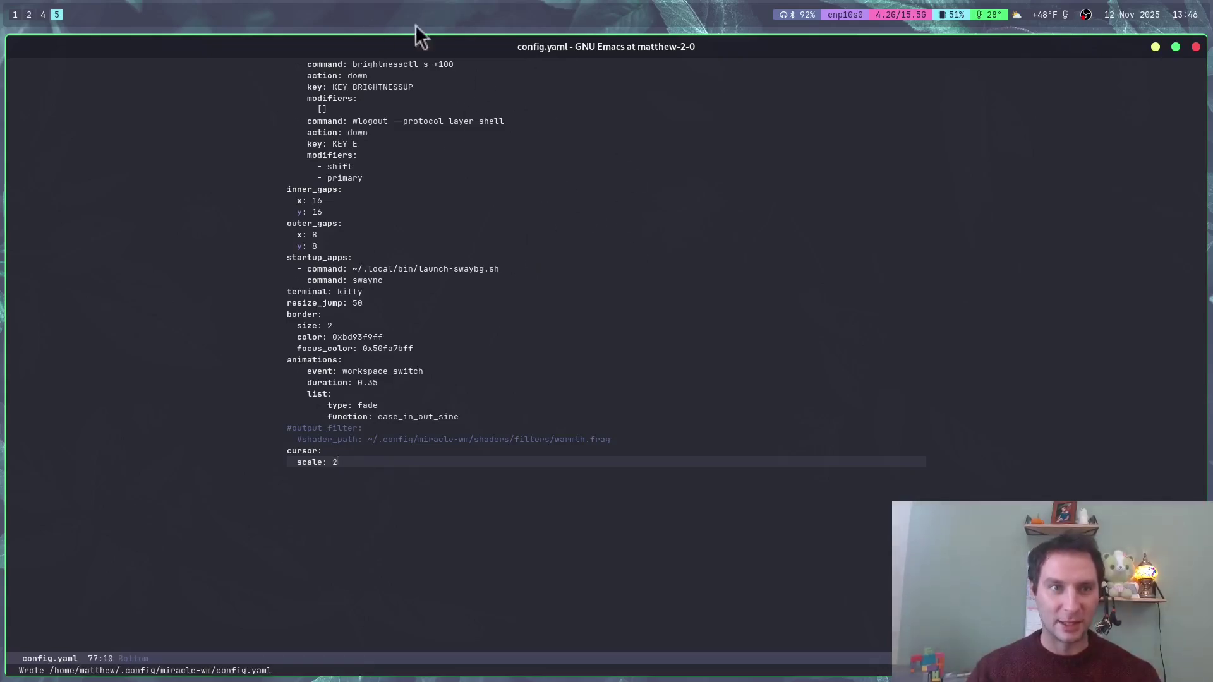
pyautogui.press('super+1')
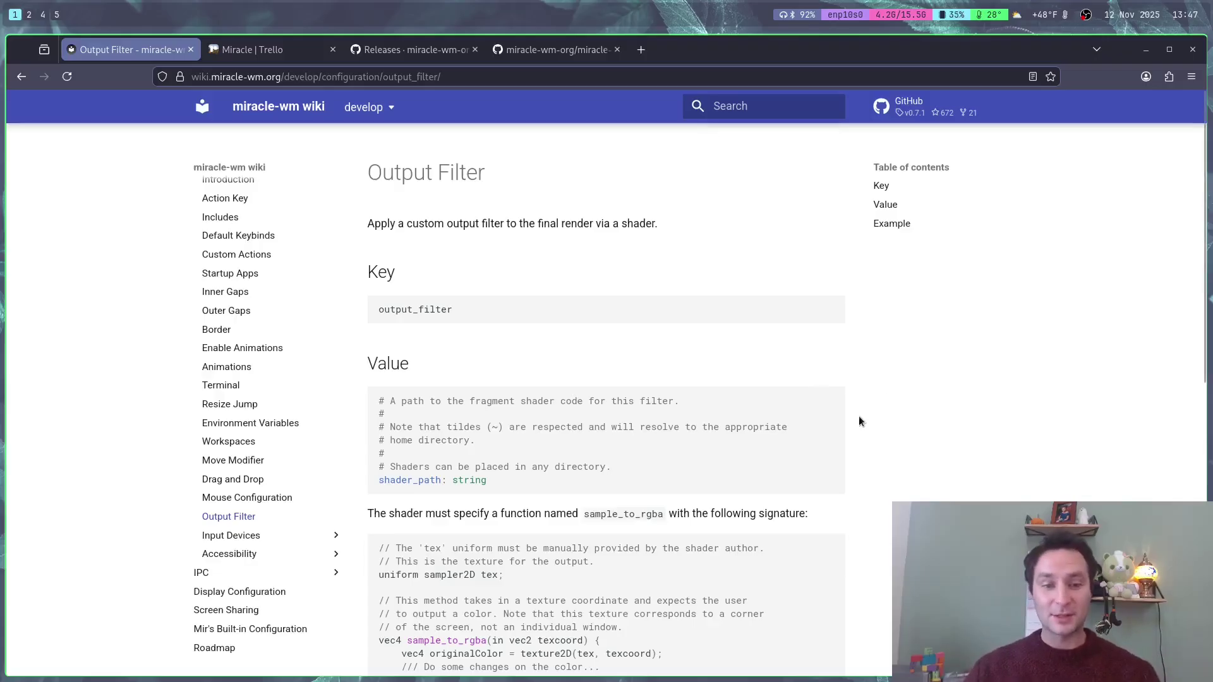
pyautogui.scroll(-8, 796, 424)
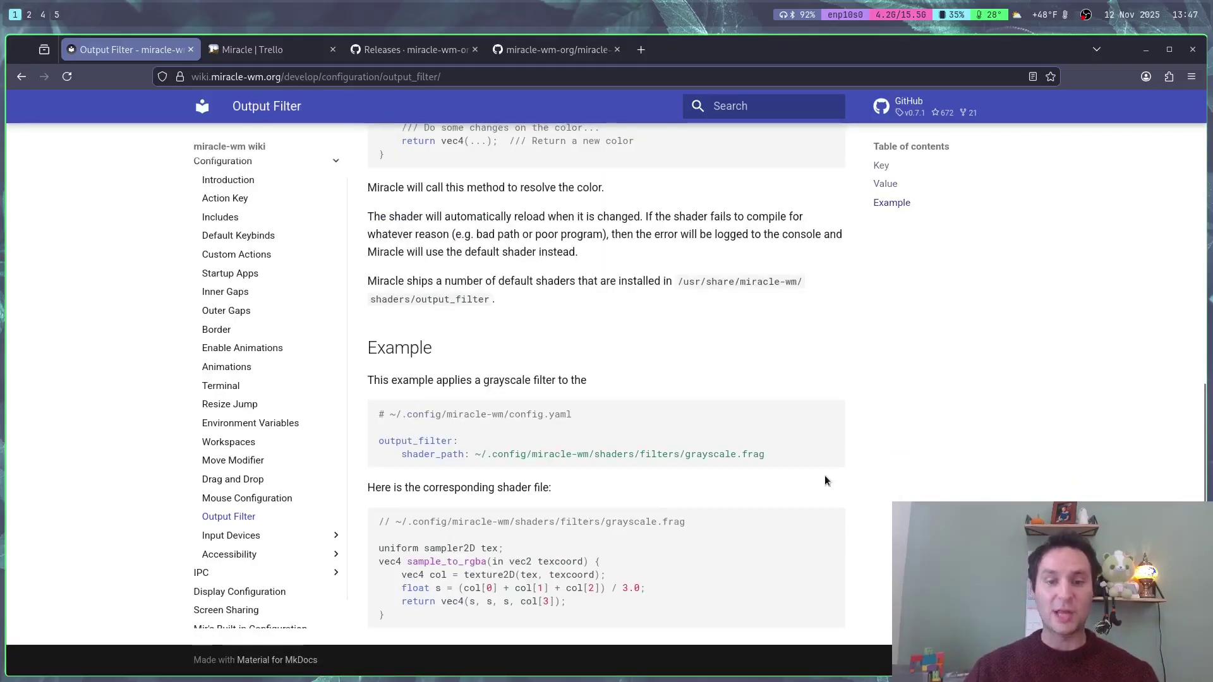
pyautogui.moveTo(774, 454); pyautogui.dragTo(410, 454)
pyautogui.click(821, 453)
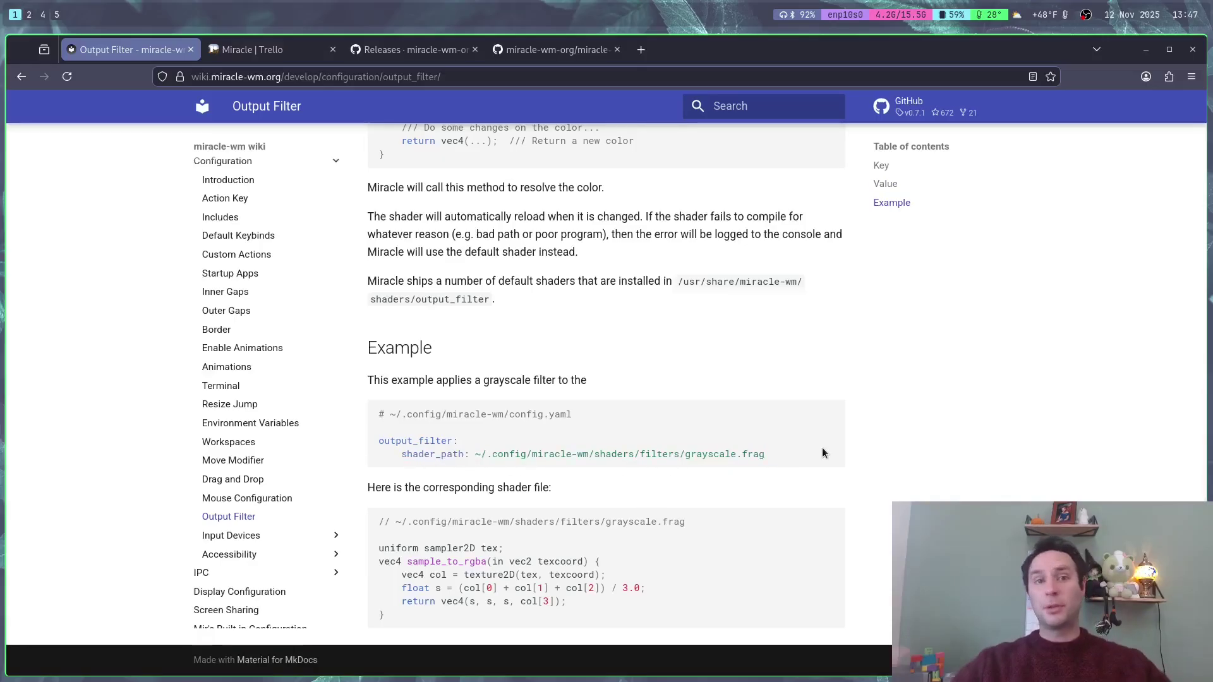
pyautogui.press('super+5')
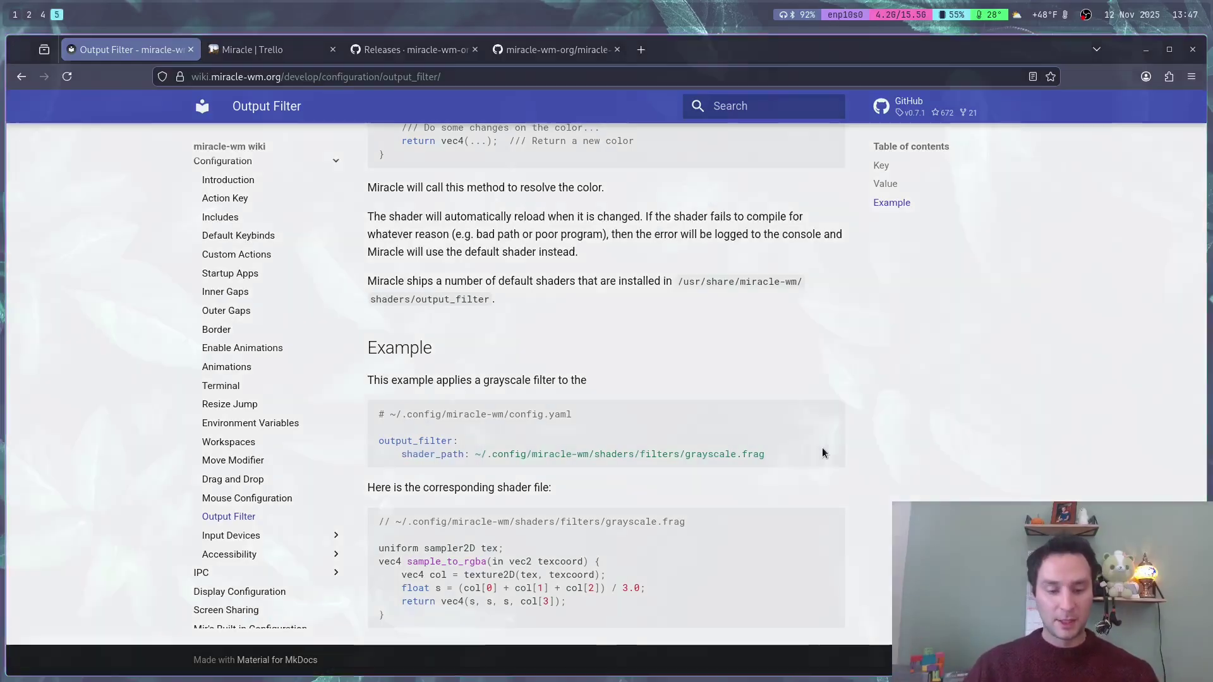
pyautogui.click(634, 336)
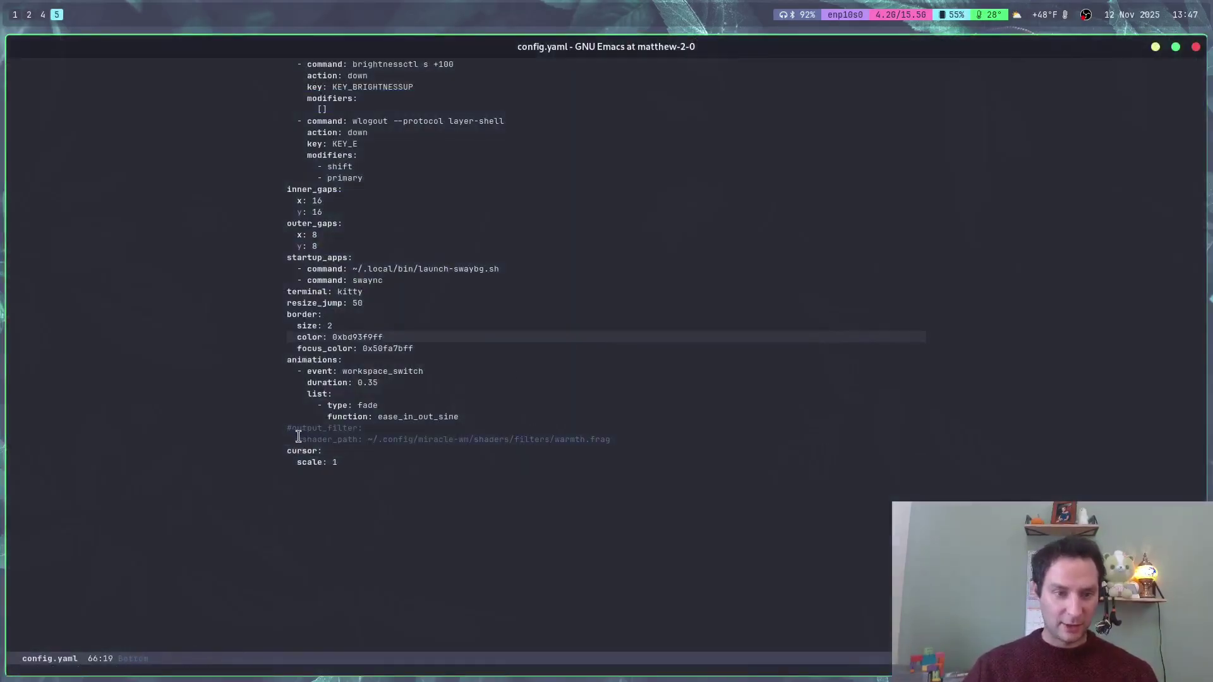
pyautogui.click(290, 429)
pyautogui.press('Delete')
pyautogui.press('Down')
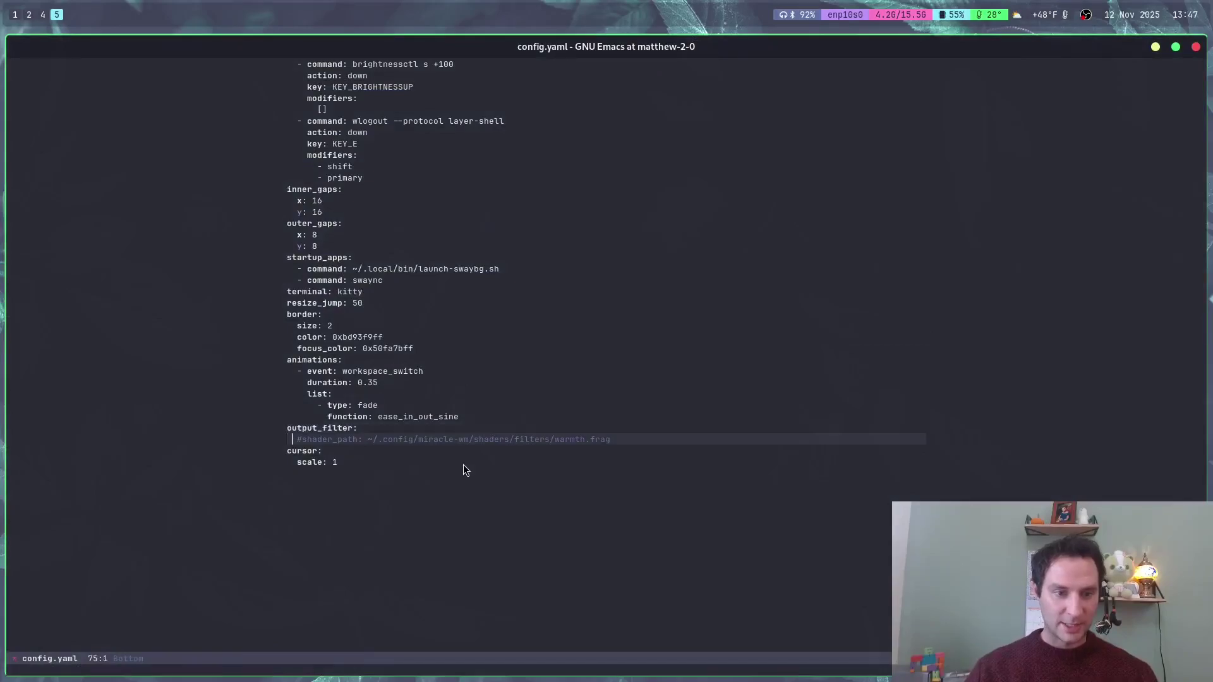
pyautogui.press('Right')
pyautogui.press('Right')
pyautogui.press('Delete')
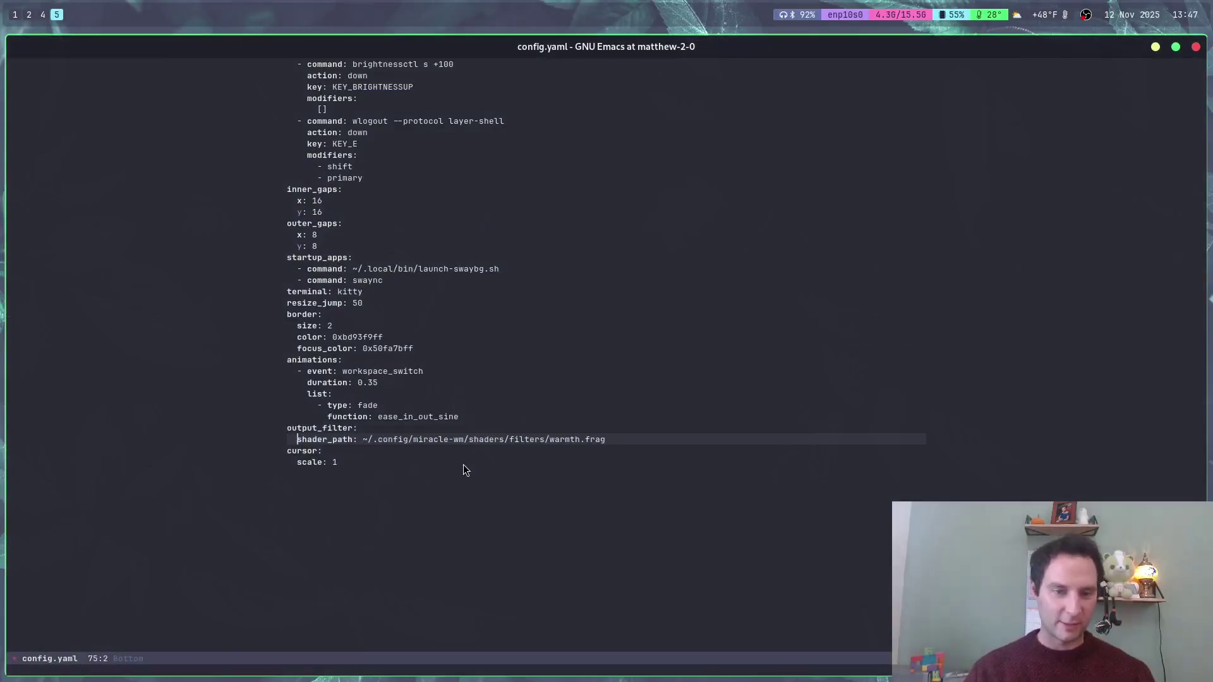
pyautogui.hotkey('ctrl', 'x')
pyautogui.hotkey('ctrl', 's')
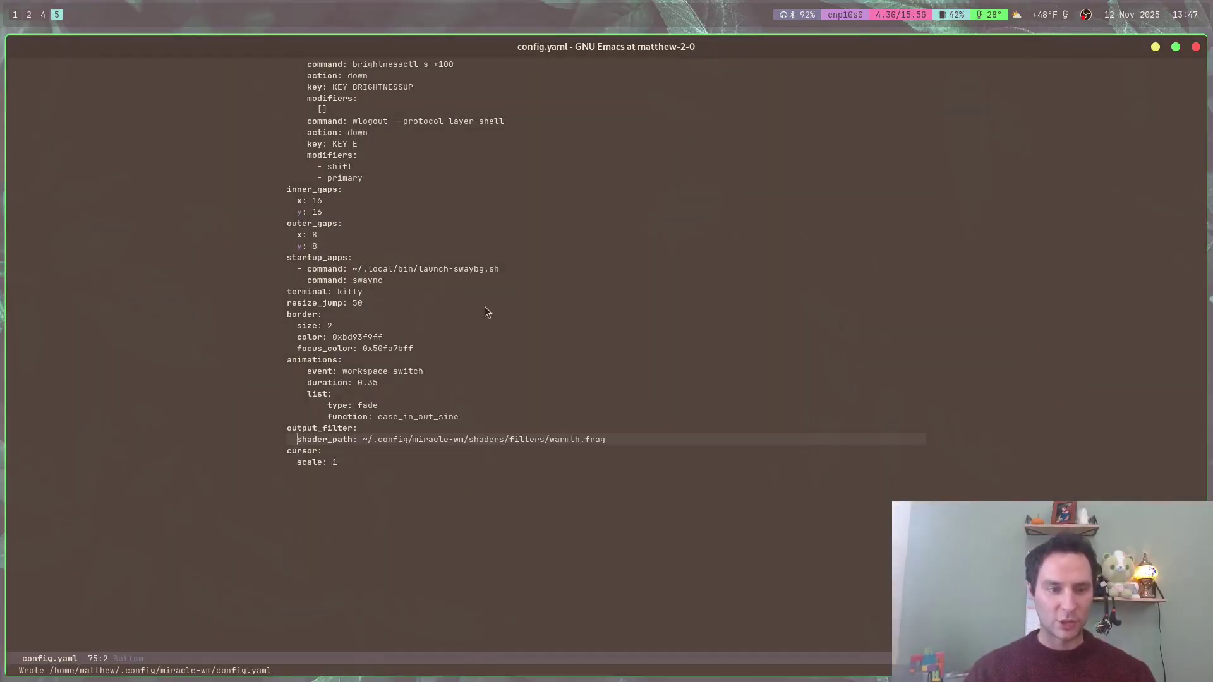
pyautogui.hotkey('alt', ';')
pyautogui.press('Up')
pyautogui.write('#')
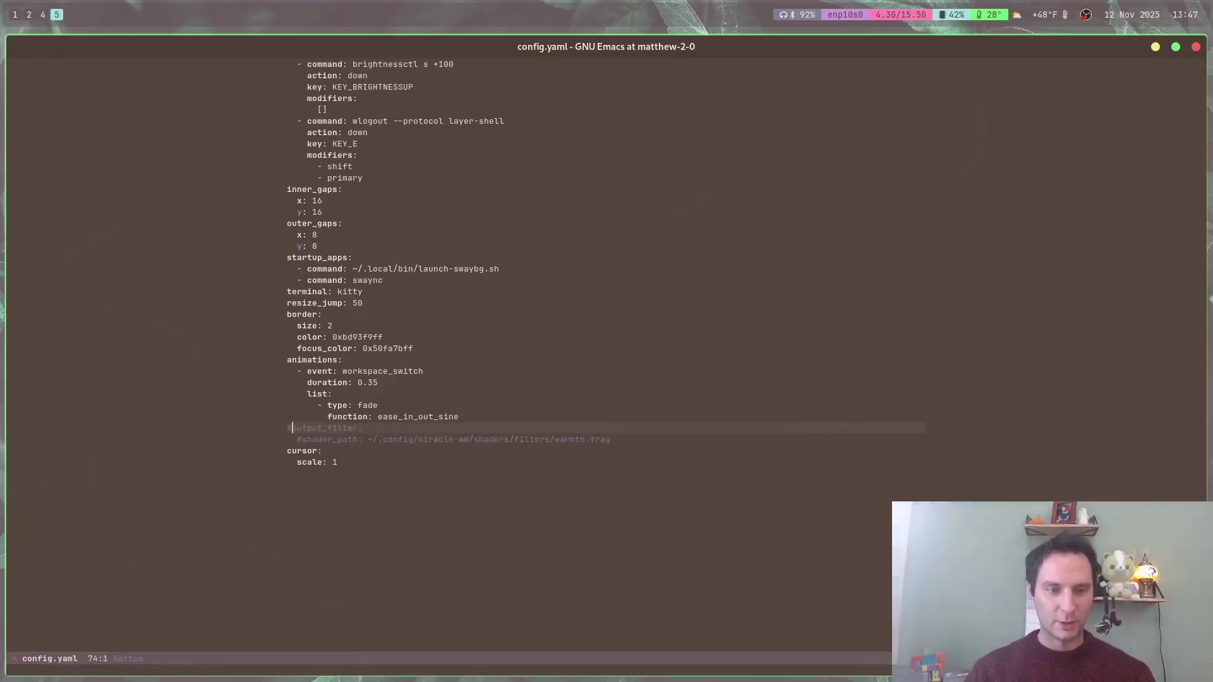
pyautogui.hotkey('ctrl', 'x')
pyautogui.hotkey('ctrl', 's')
pyautogui.hotkey('ctrl', 'x')
pyautogui.press('3')
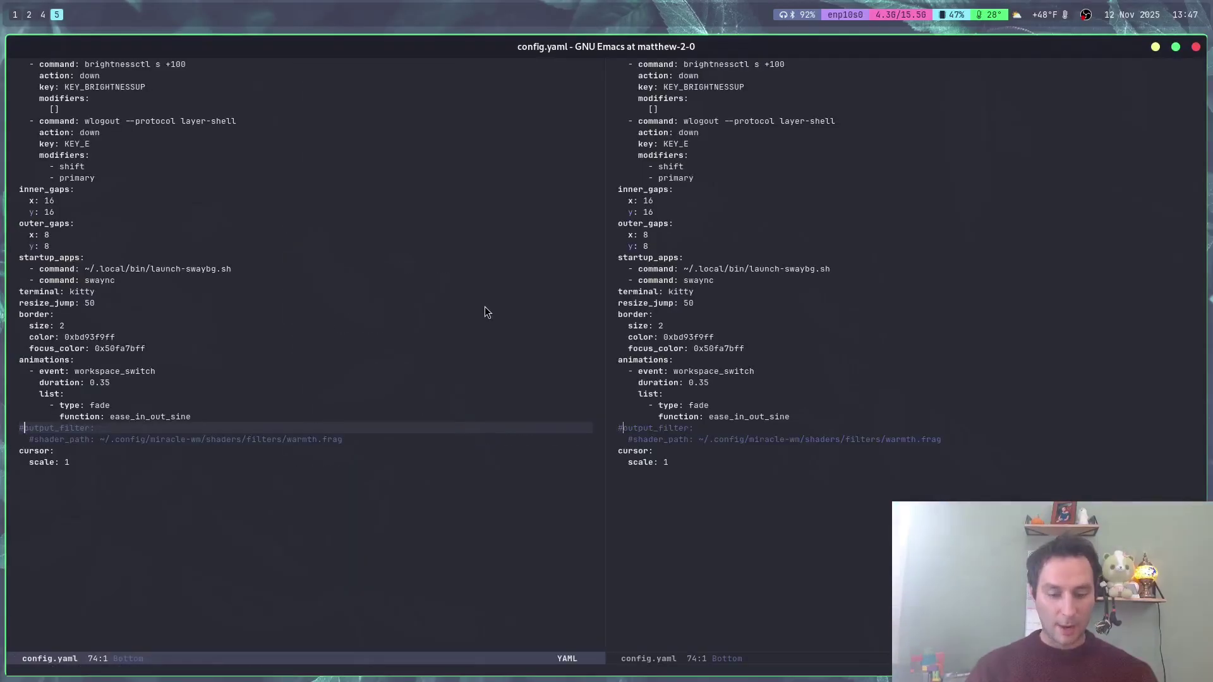
pyautogui.hotkey('ctrl', 'x')
pyautogui.hotkey('ctrl', 'f')
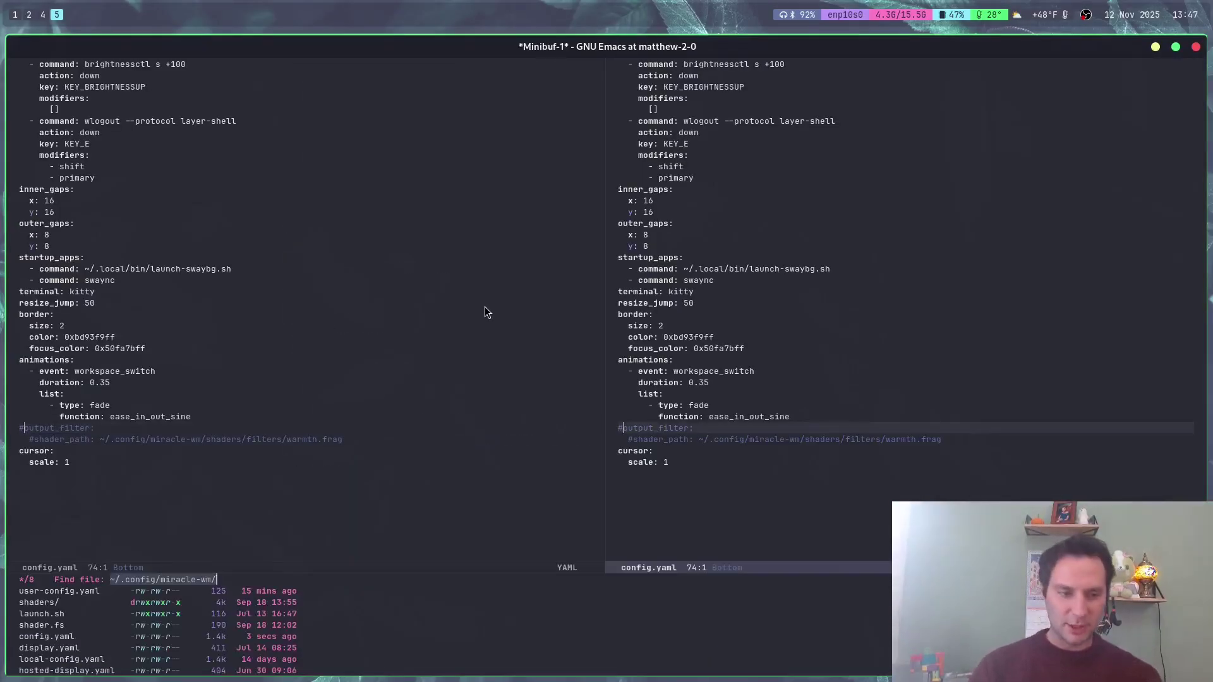
pyautogui.write('shaders/filters/w')
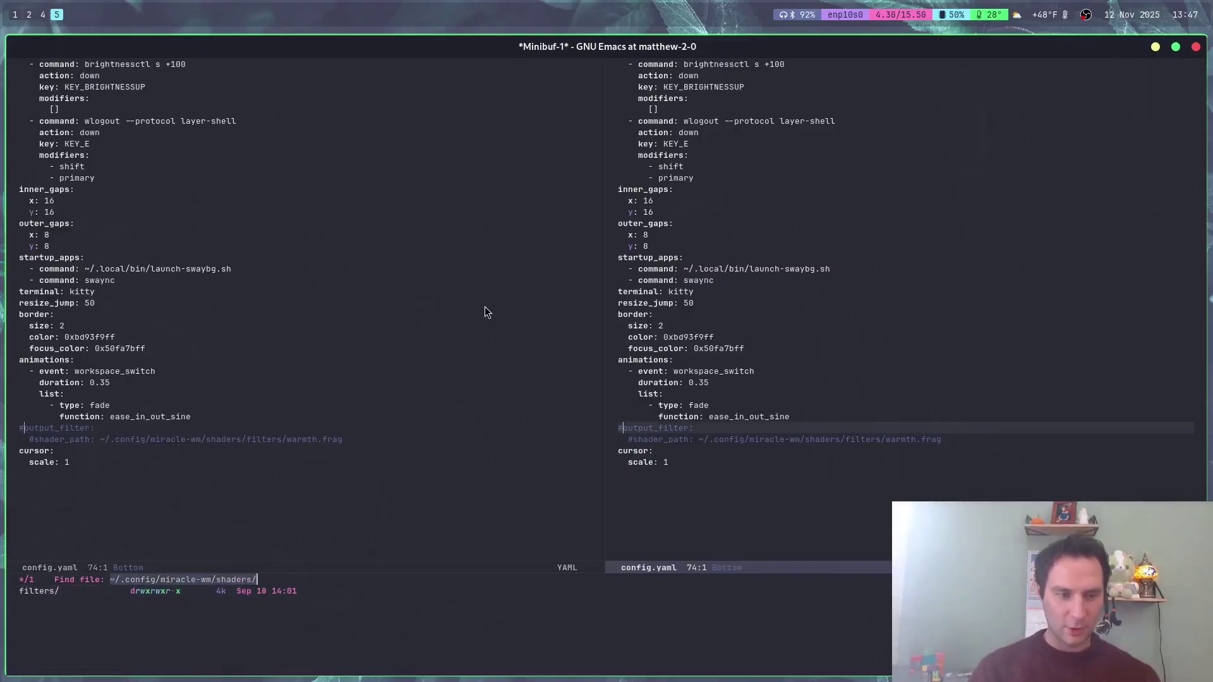
pyautogui.press('Tab')
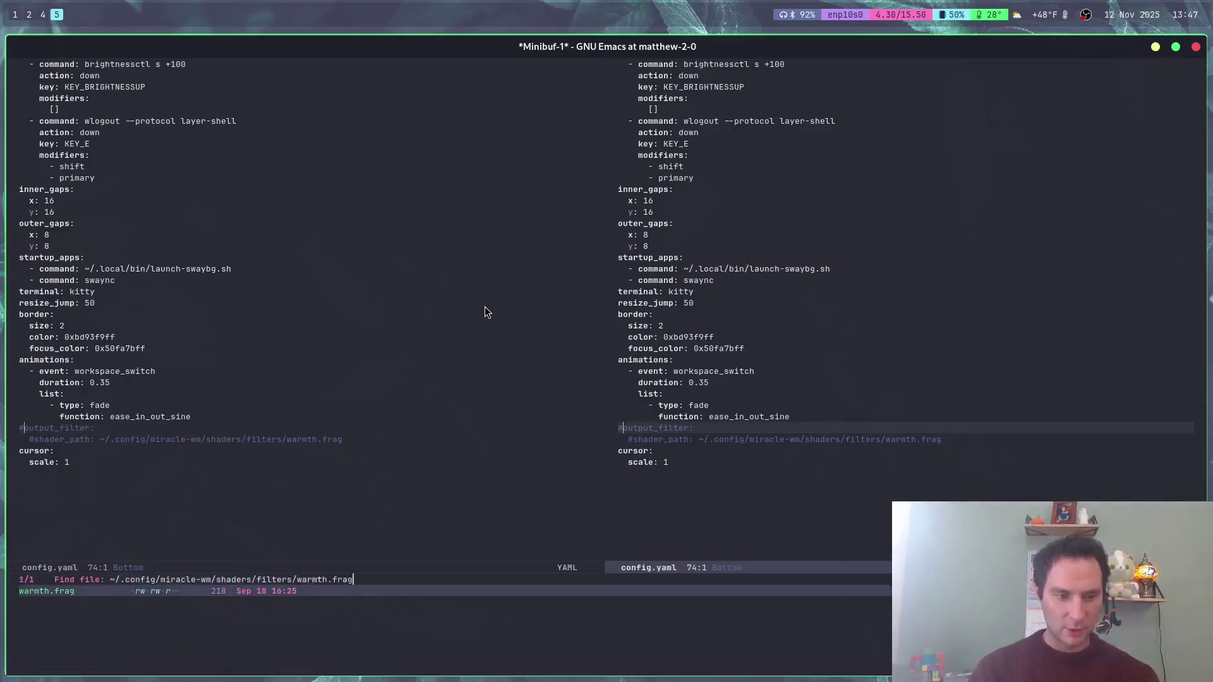
pyautogui.press('Return')
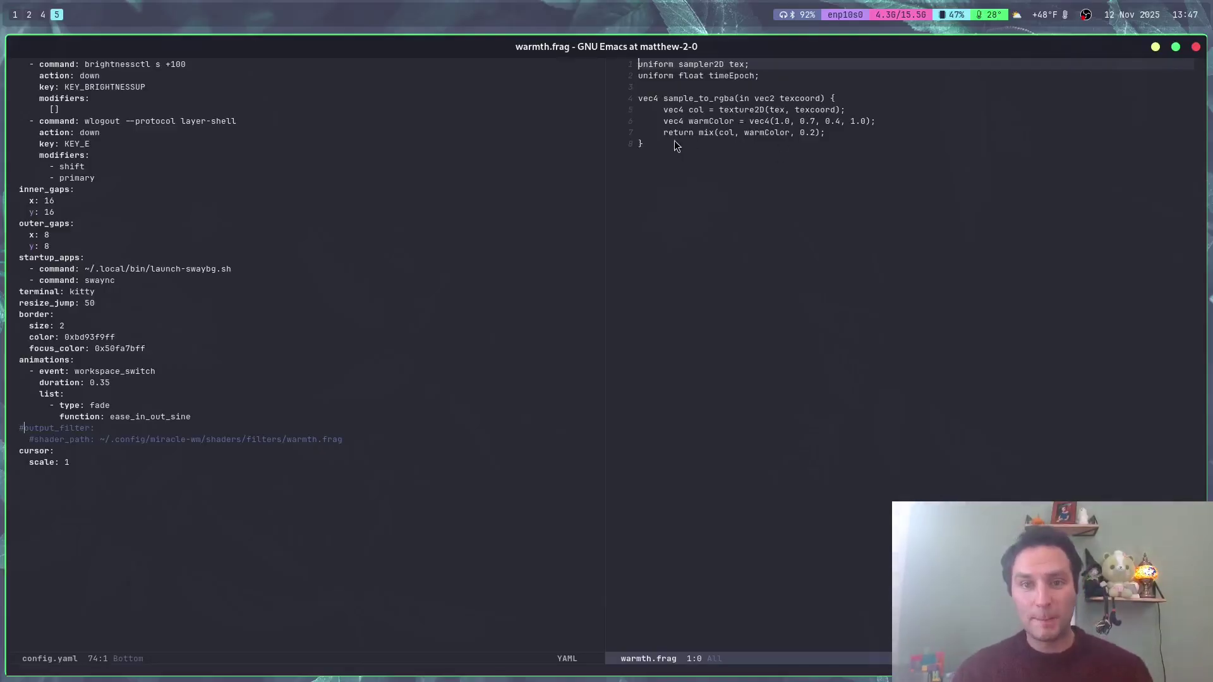
pyautogui.click(676, 110)
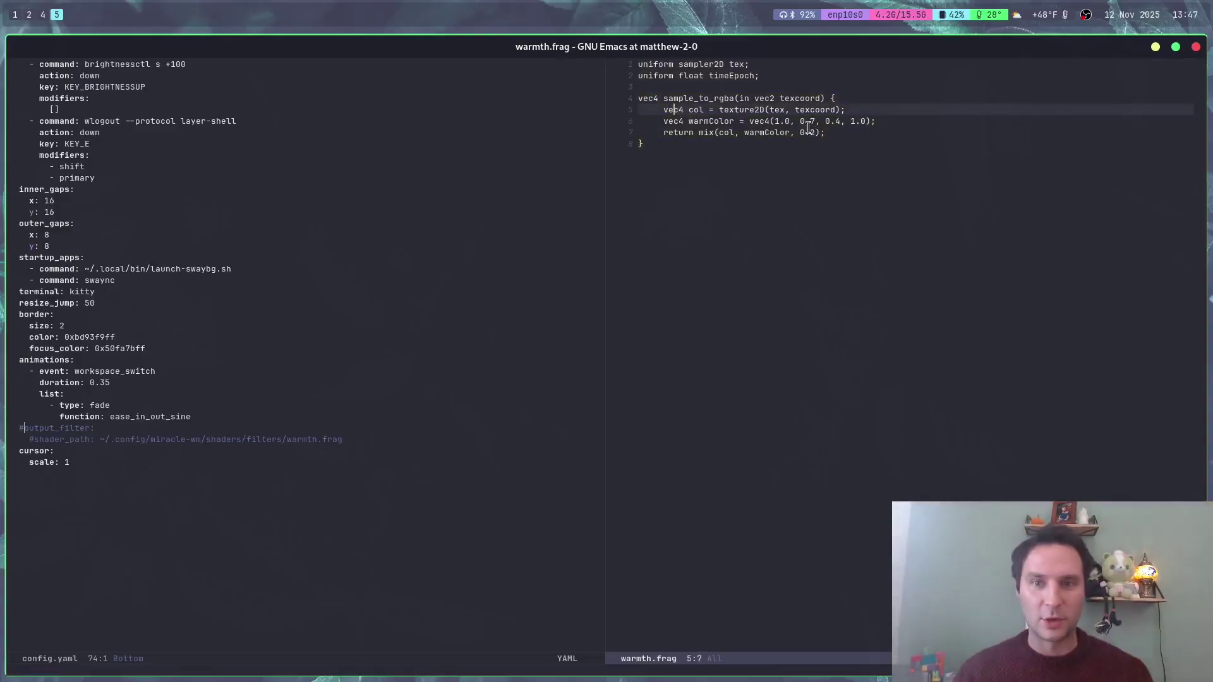
pyautogui.doubleClick(732, 76)
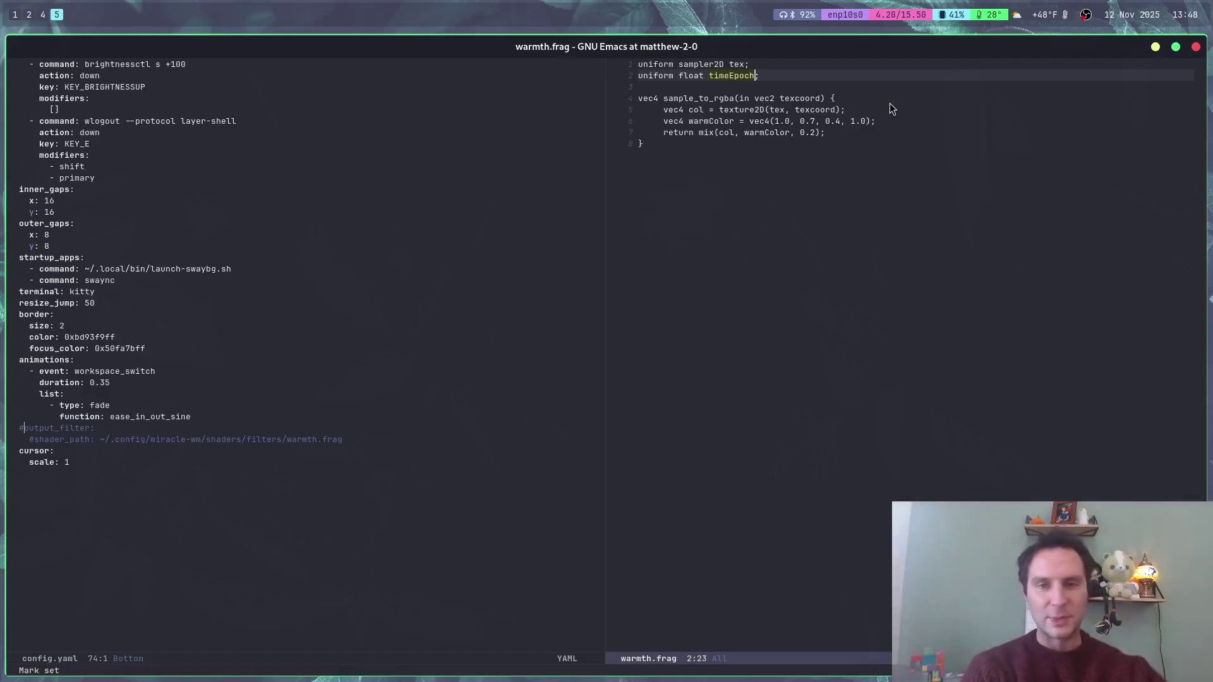
pyautogui.hotkey('ctrl', 'x')
pyautogui.press('1')
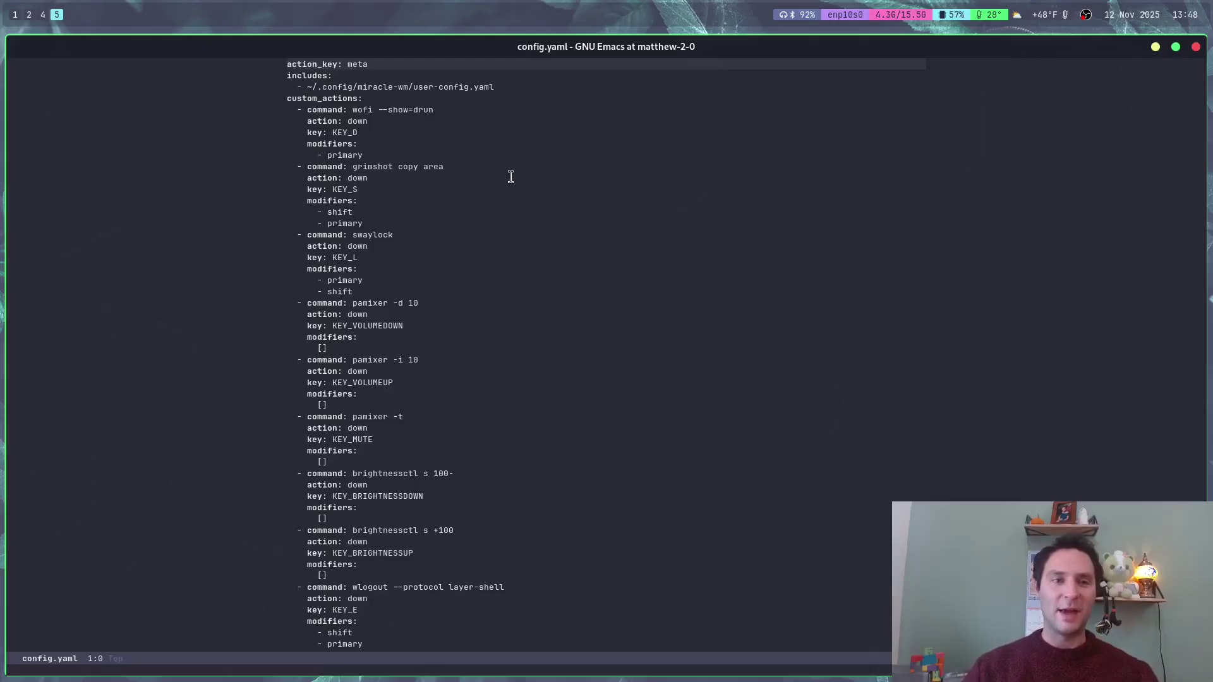
# Step: Highlight the includes entry and its user-config.yaml path in config.yaml, then switch to workspace 1
pyautogui.press('Down')
pyautogui.press('Down')
pyautogui.press('Up')
pyautogui.press('Down')
pyautogui.press('Down')
pyautogui.press('Up')
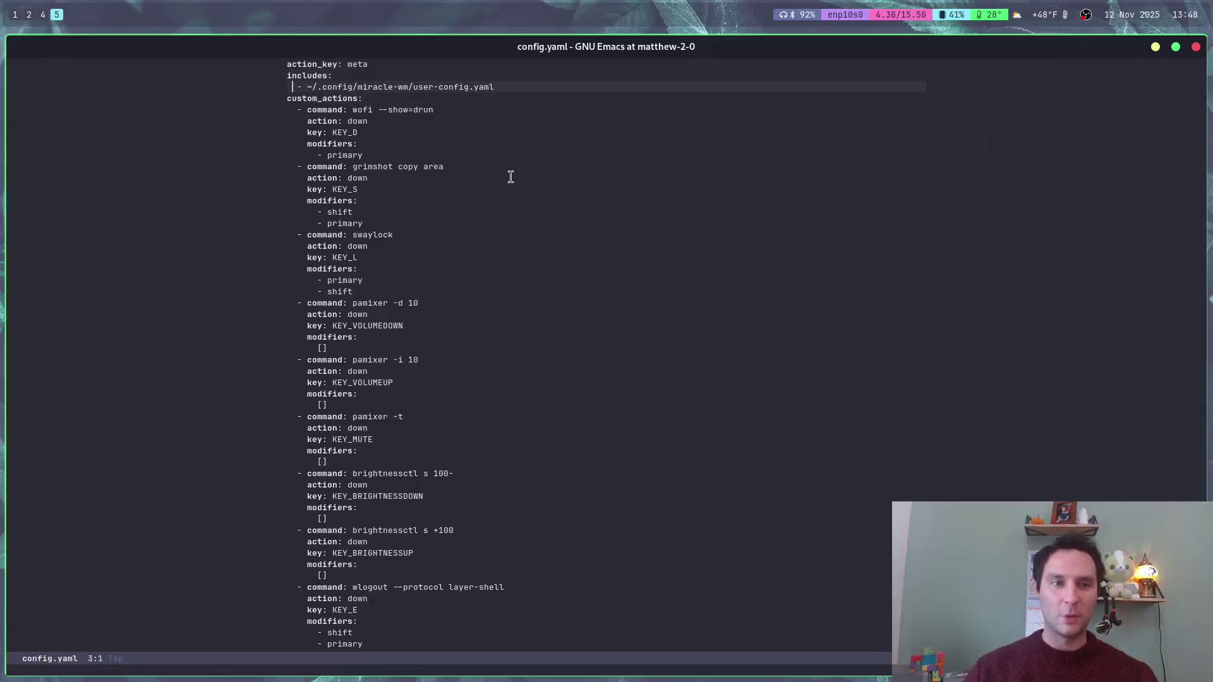
pyautogui.hotkey('alt', 'b')
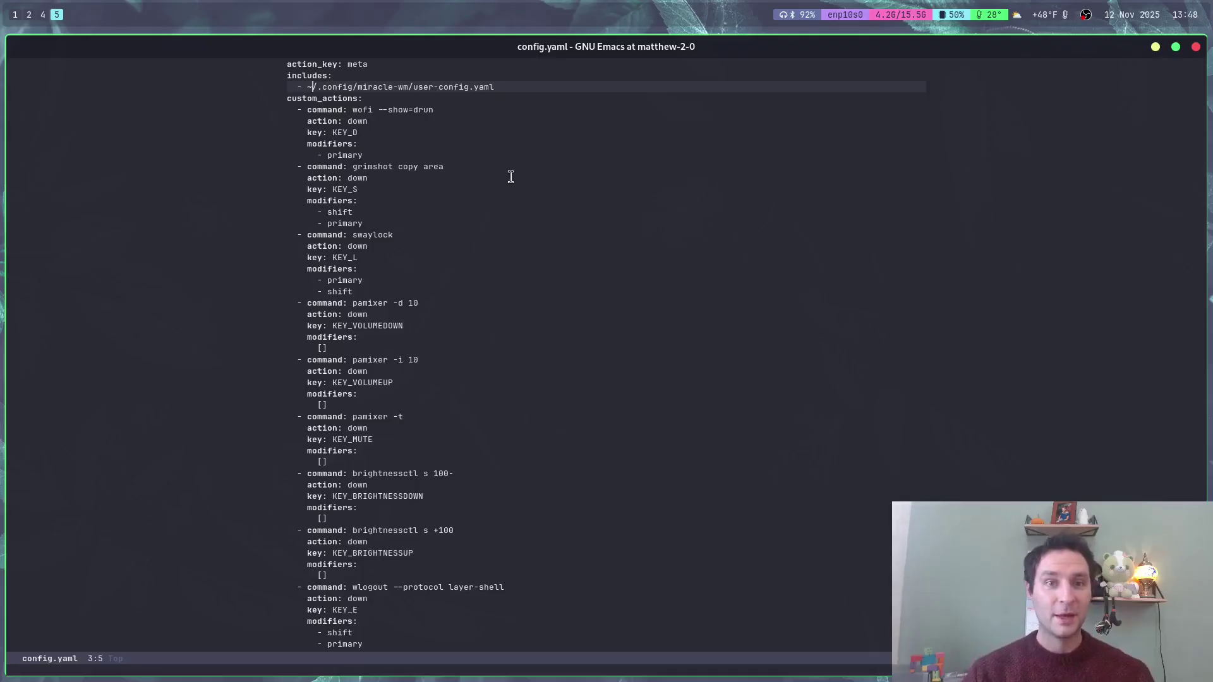
pyautogui.press('Up')
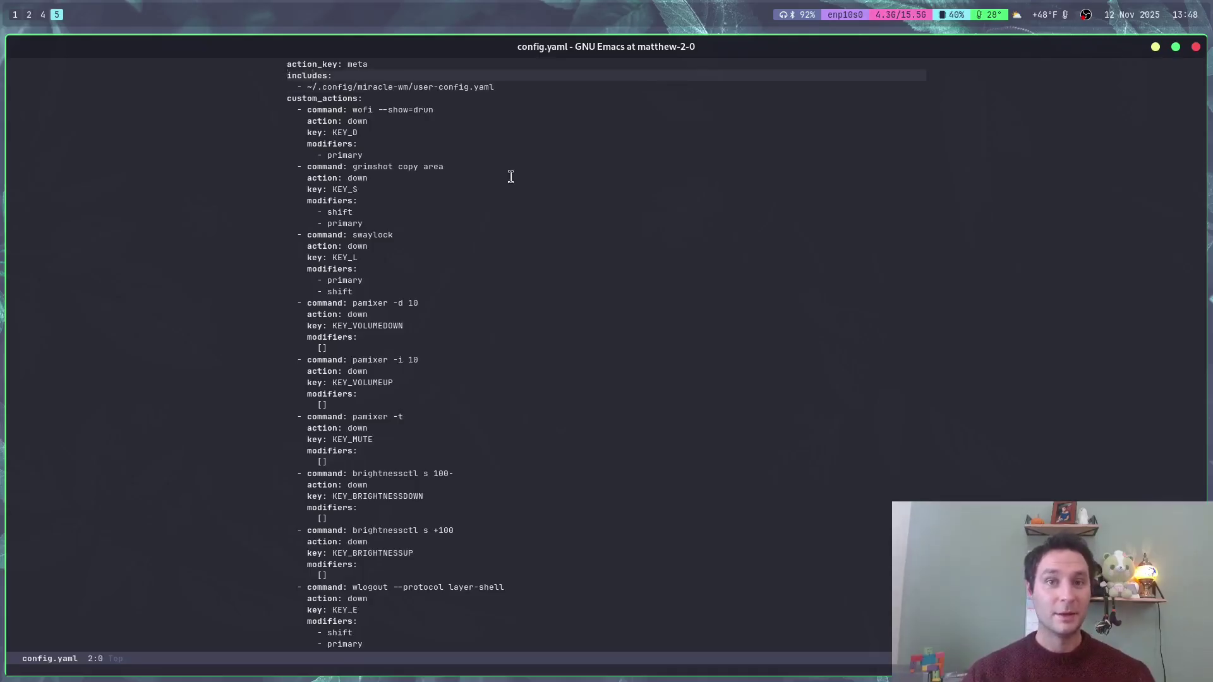
pyautogui.hotkey('shift', 'Down')
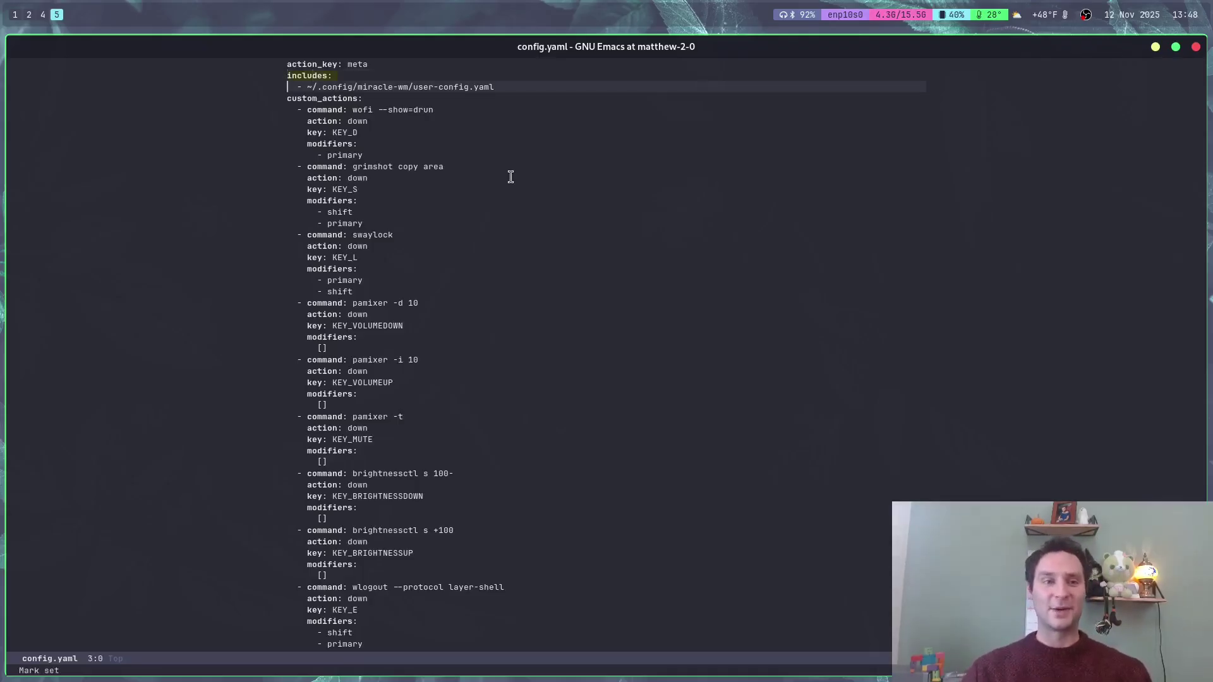
pyautogui.hotkey('shift', 'Down')
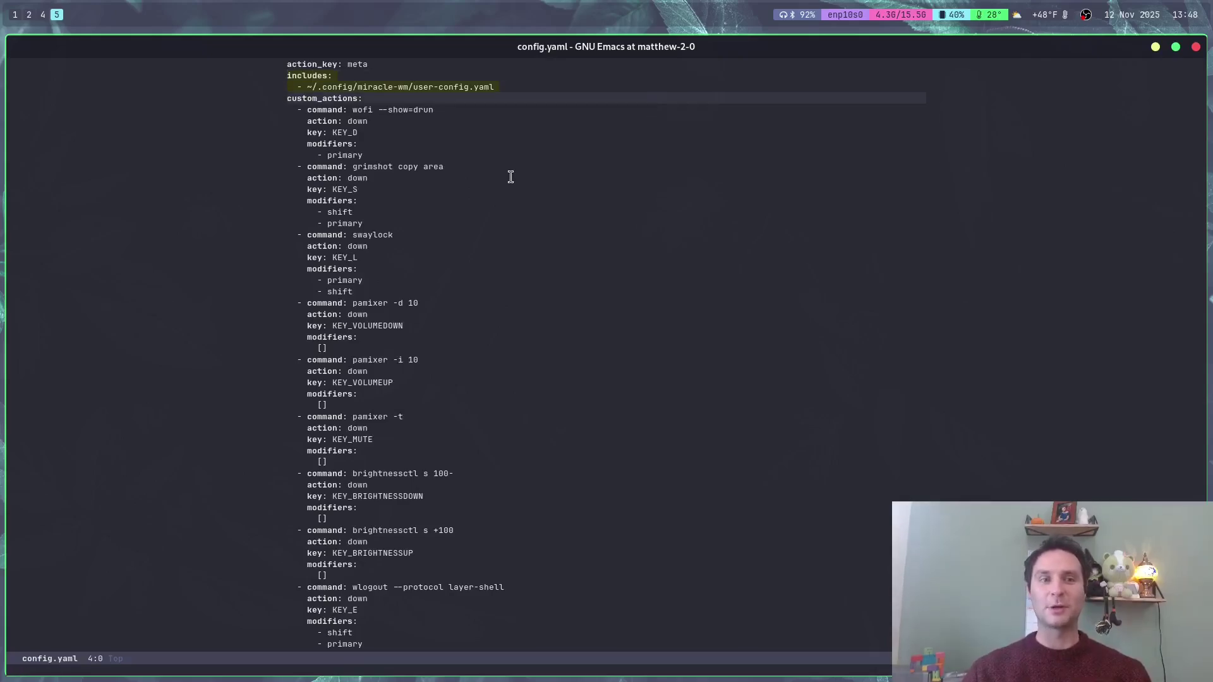
pyautogui.press('super+1')
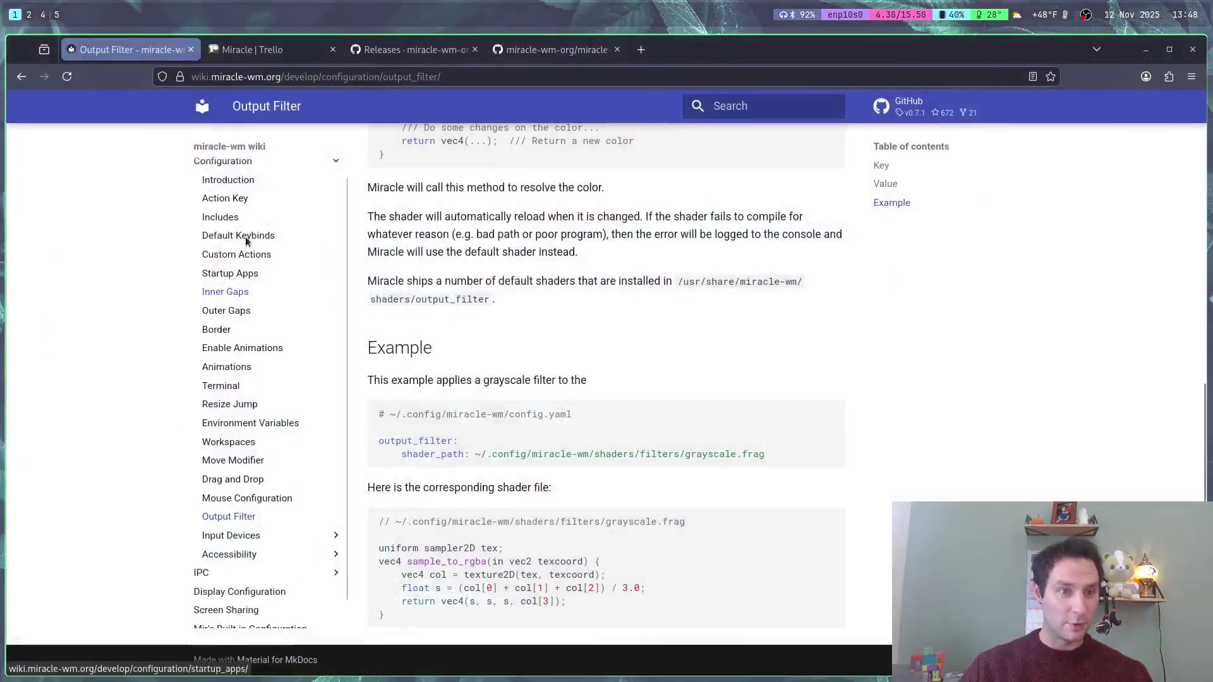
# Step: View the wiki's Includes page example, then start C-x C-f in config.yaml on workspace 5
pyautogui.click(221, 217)
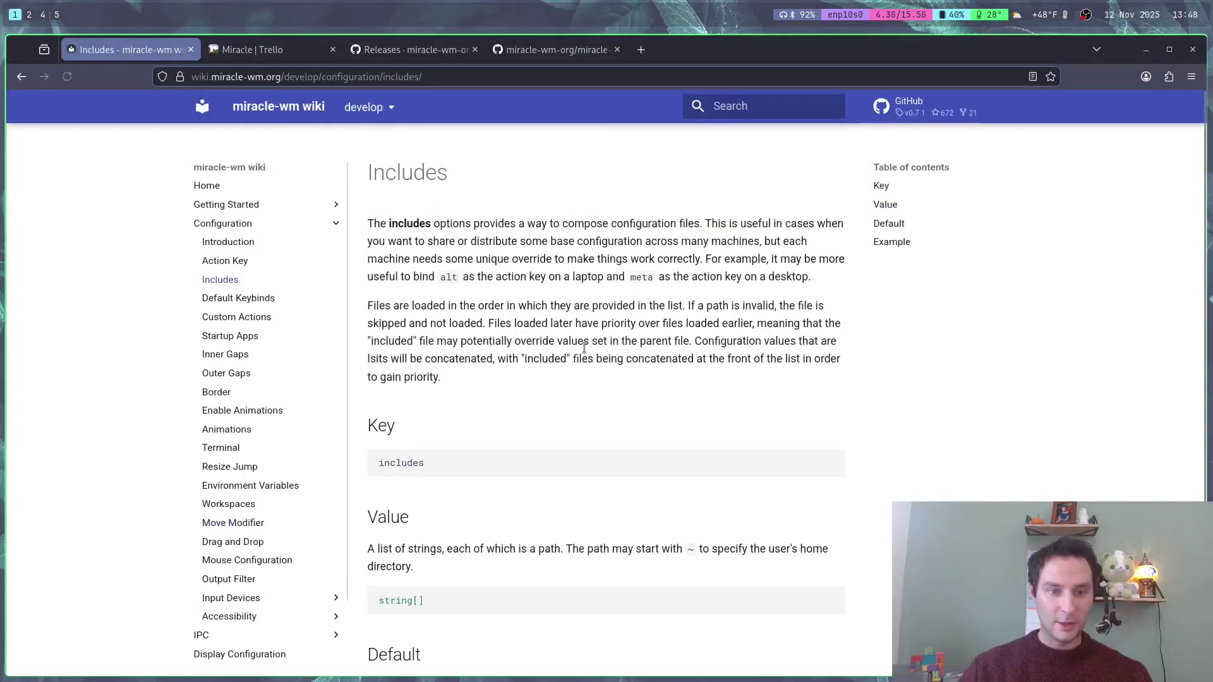
pyautogui.scroll(-3, 597, 342)
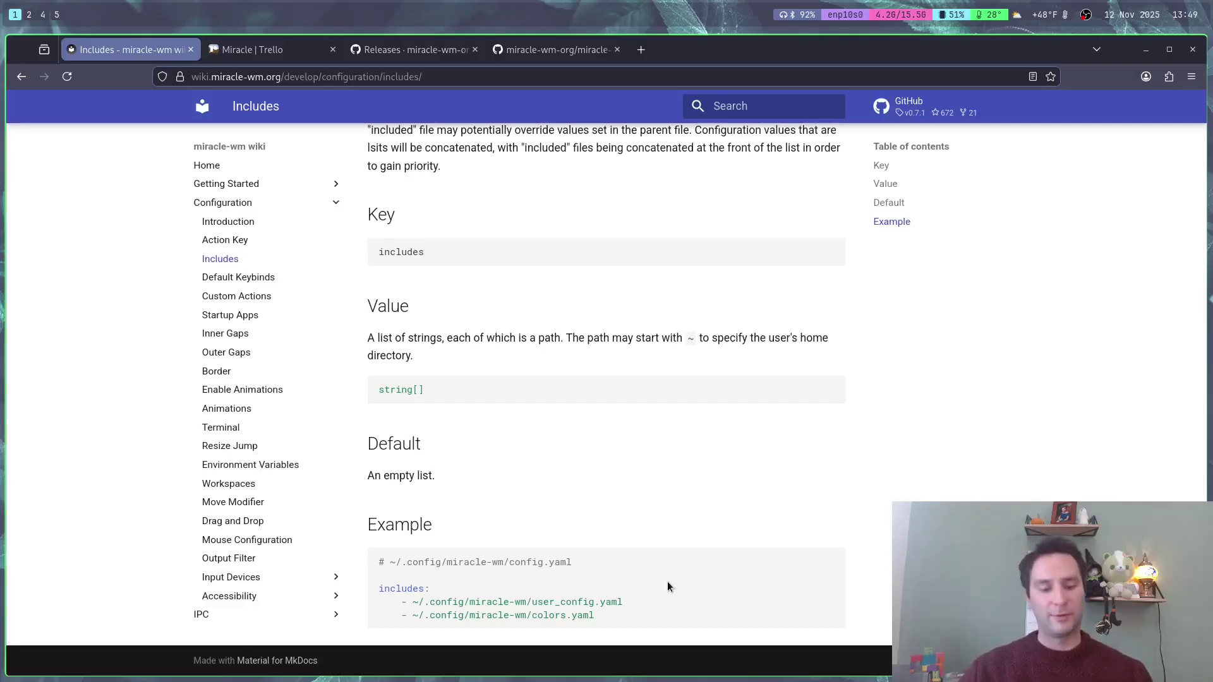
pyautogui.press('super+5')
pyautogui.click(606, 492)
pyautogui.hotkey('ctrl', 'x')
pyautogui.hotkey('ctrl', 'f')
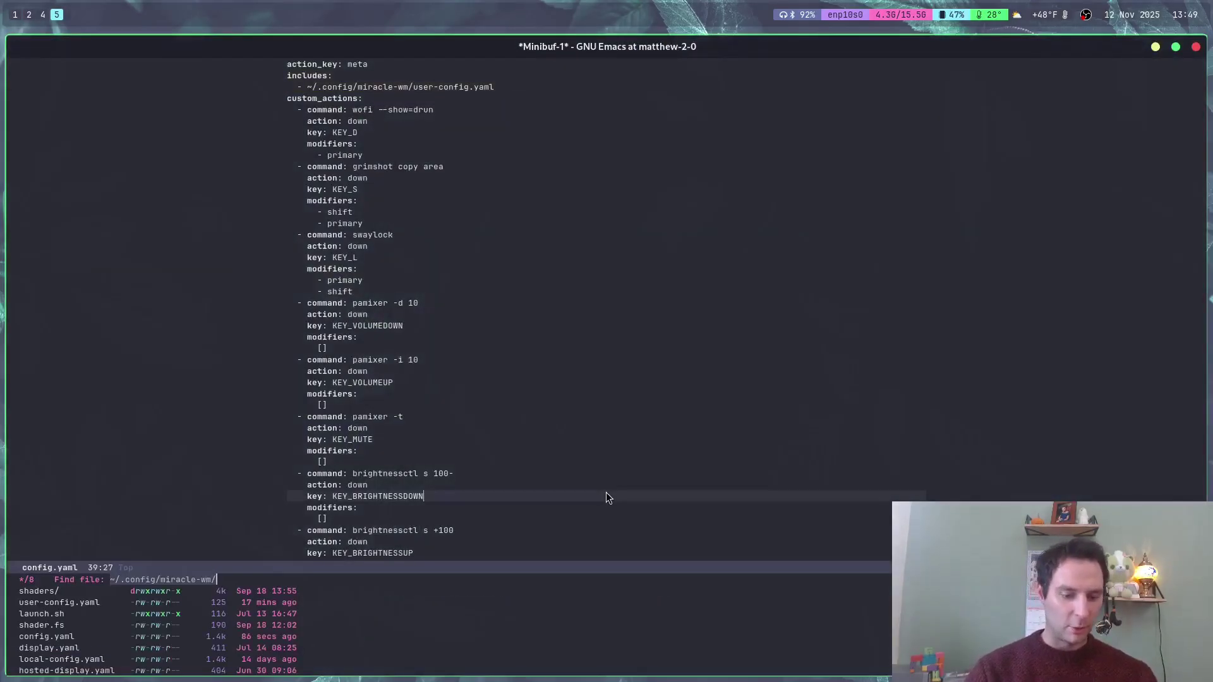
# Step: Cancel the file prompt with C-g and re-highlight the includes section in config.yaml
pyautogui.hotkey('ctrl', 'g')
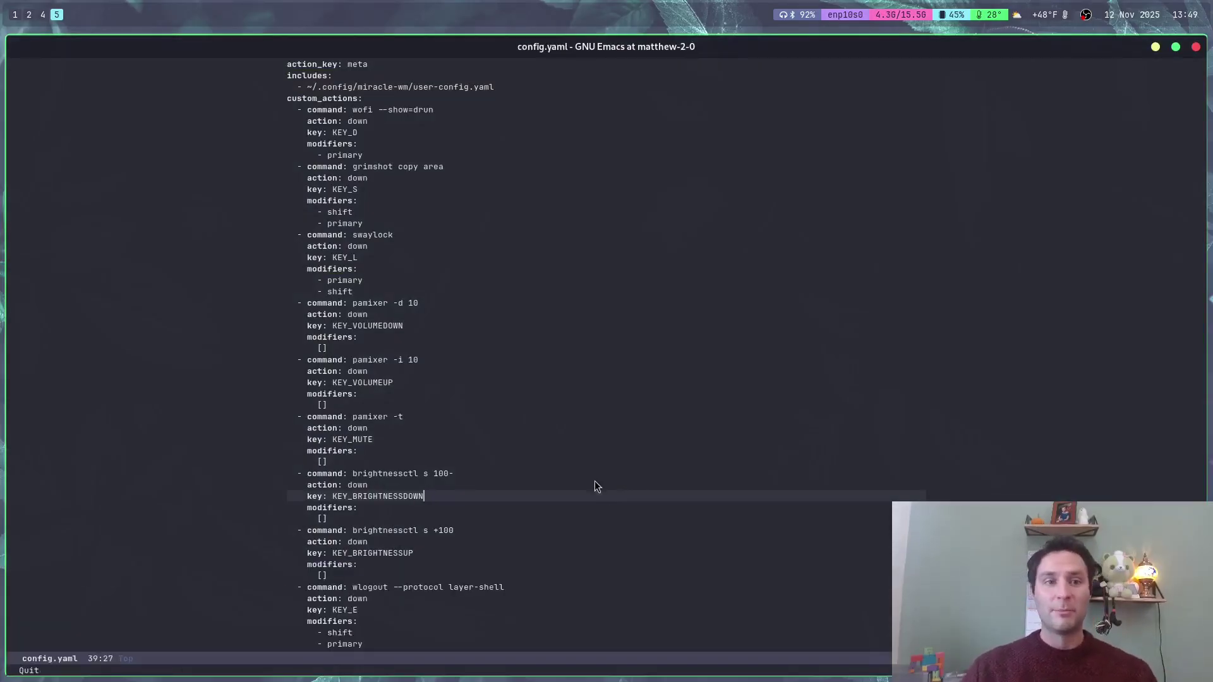
pyautogui.click(493, 86)
pyautogui.hotkey('shift', 'Up')
pyautogui.hotkey('shift', 'Home')
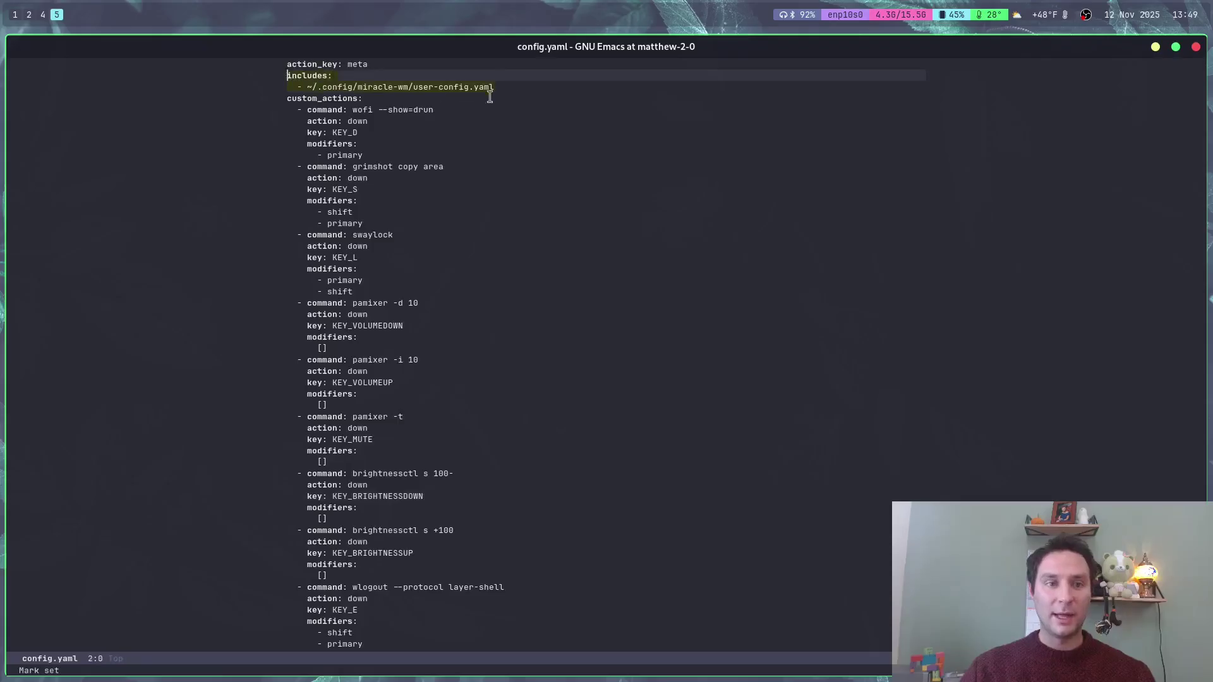
pyautogui.click(521, 92)
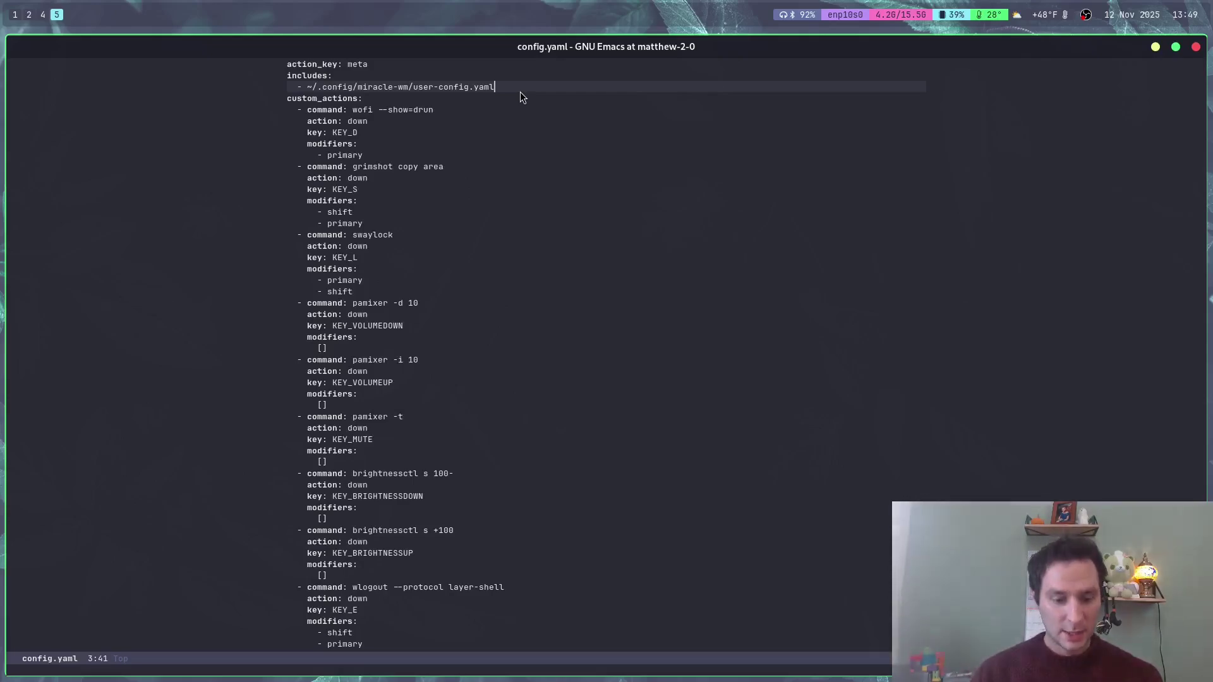
# Step: Split Emacs into two side-by-side config.yaml views with C-x 3 and move to the right one
pyautogui.hotkey('ctrl', 'x')
pyautogui.press('3')
pyautogui.hotkey('ctrl', 'x')
# Step: Open user-config.yaml in the right-hand Emacs window beside config.yaml
pyautogui.press('o')
pyautogui.hotkey('ctrl', 'x')
pyautogui.hotkey('ctrl', 'f')
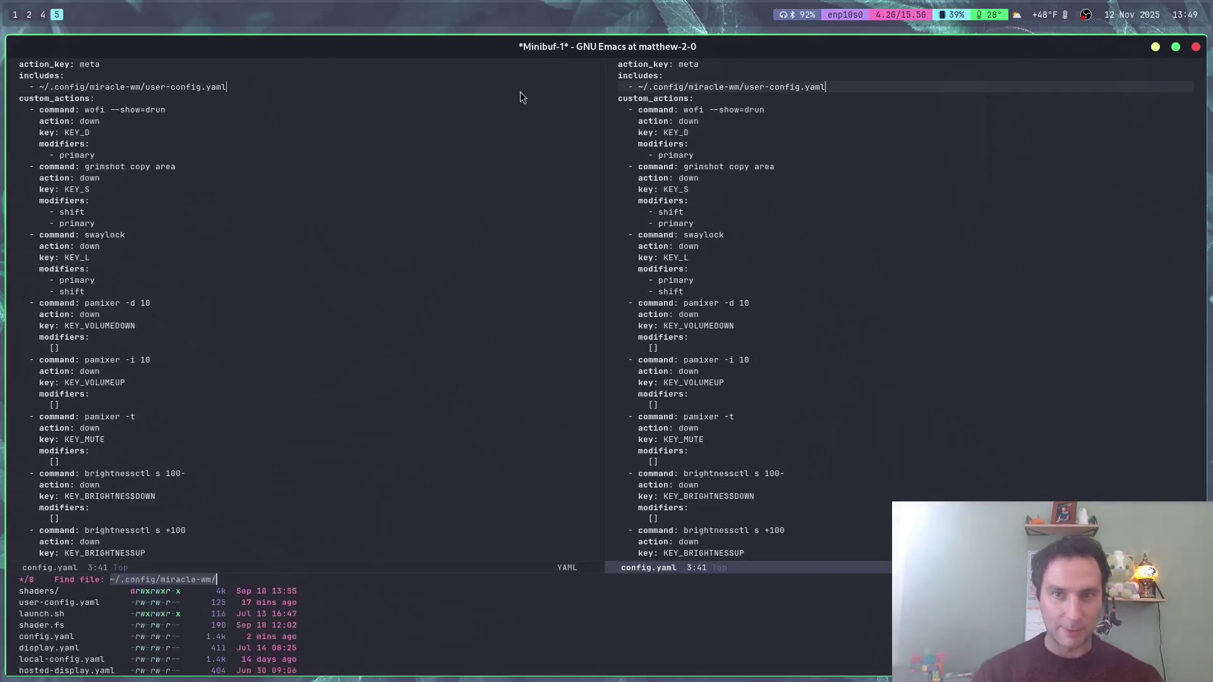
pyautogui.write('us')
pyautogui.press('Tab')
pyautogui.press('Return')
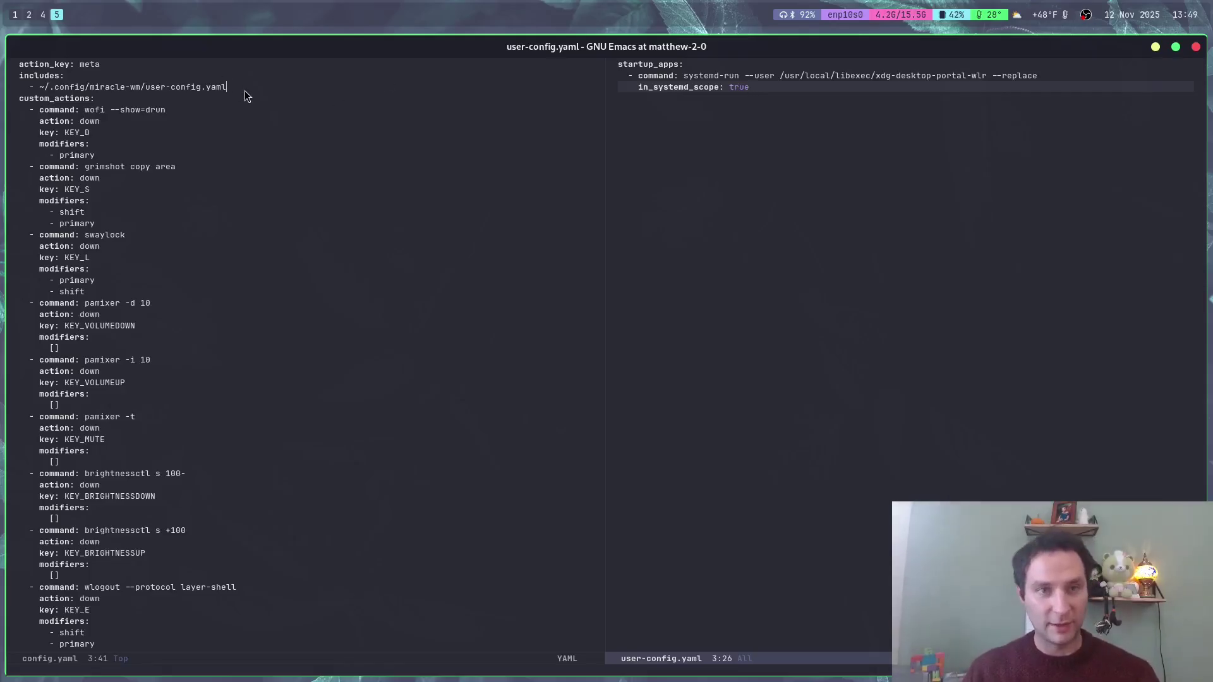
# Step: Highlight all of user-config.yaml to show its startup_apps entry, then clear the mark
pyautogui.hotkey('ctrl', 'x')
pyautogui.press('h')
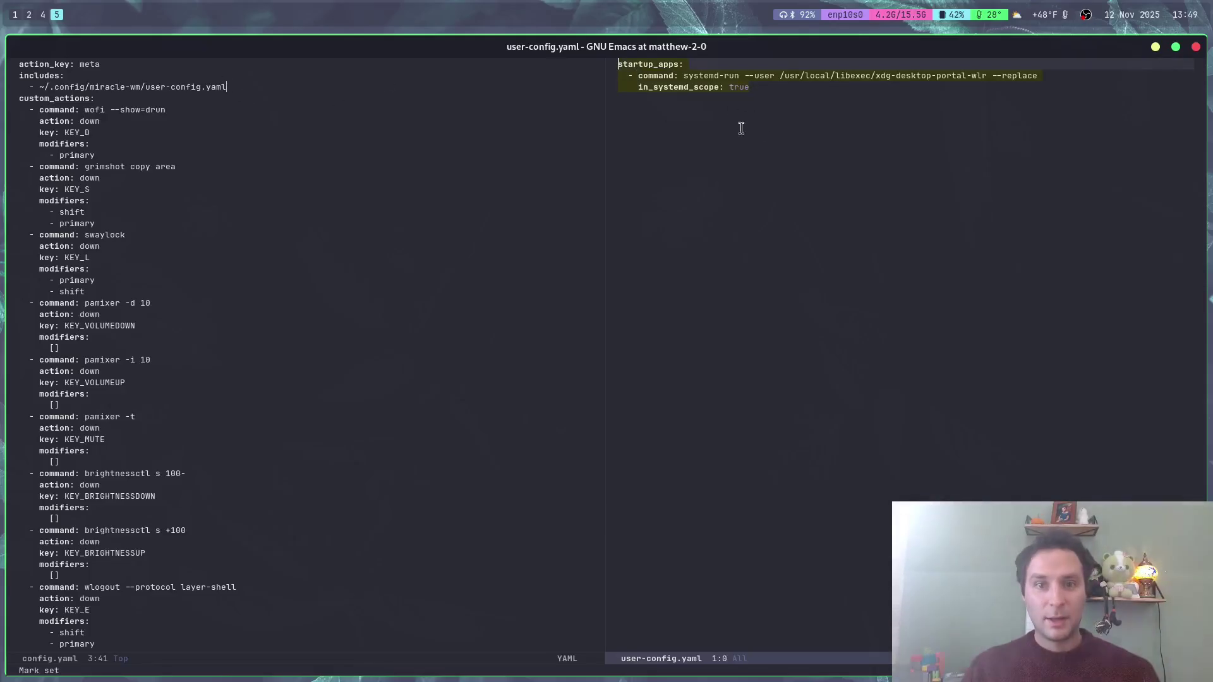
pyautogui.click(768, 127)
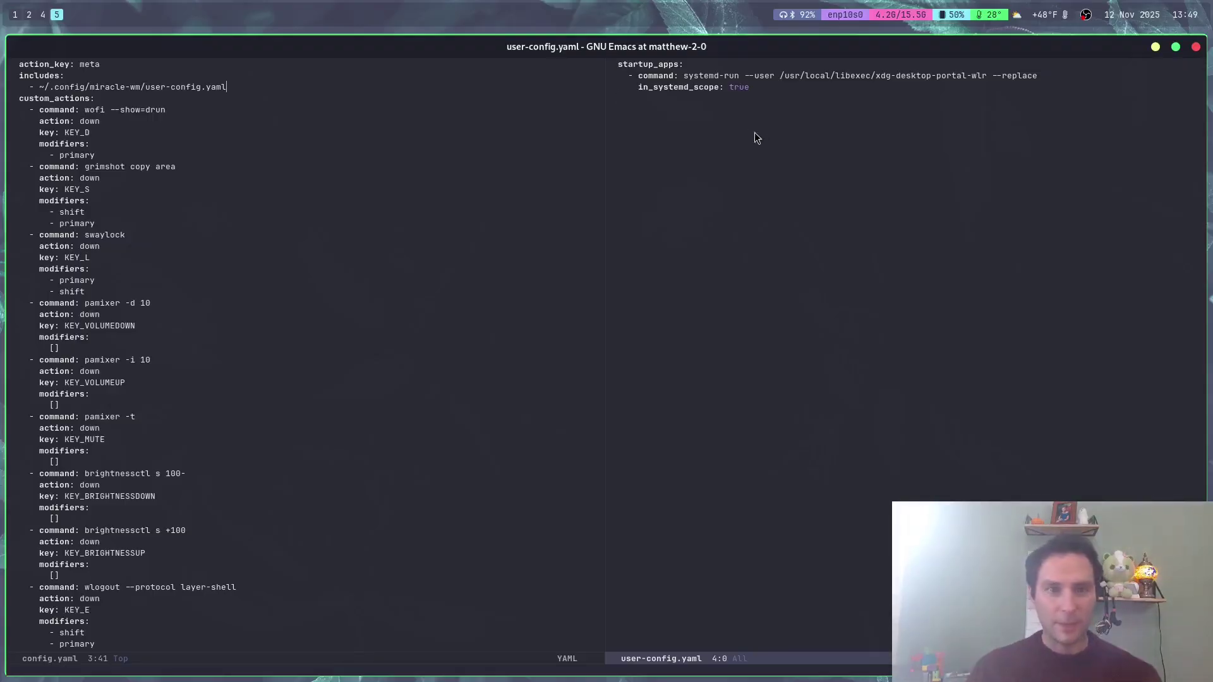
pyautogui.click(684, 128)
pyautogui.moveTo(656, 104); pyautogui.dragTo(658, 129)
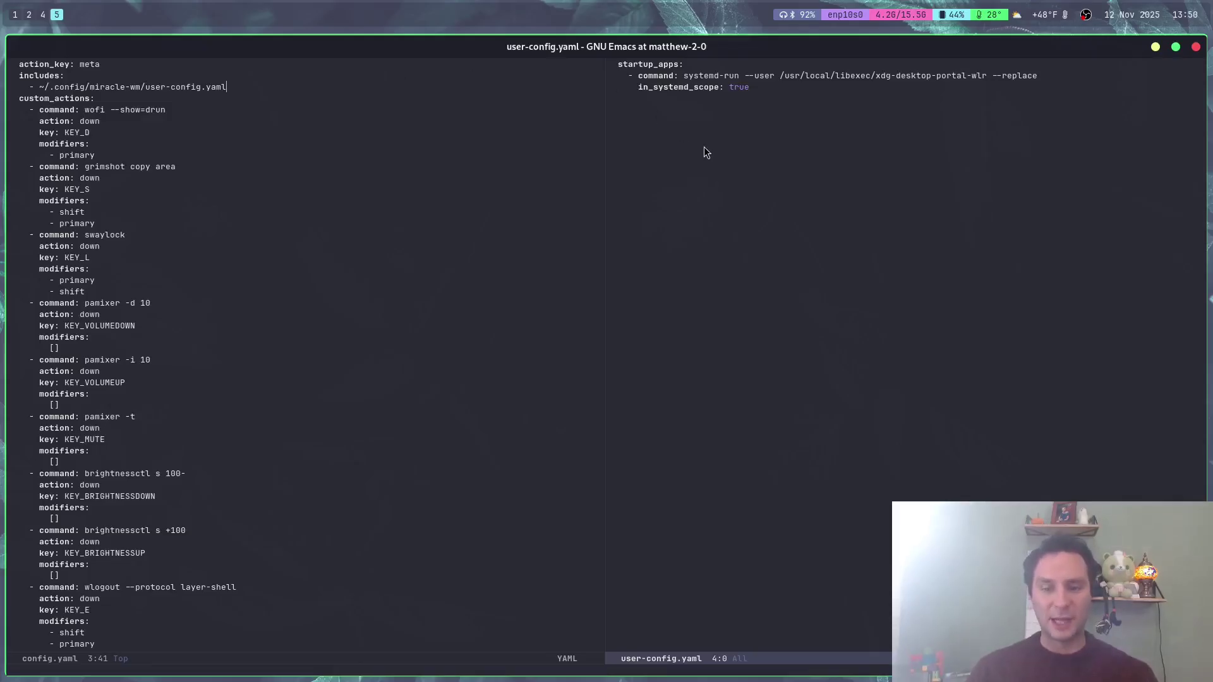
pyautogui.hotkey('ctrl', 'x')
pyautogui.press('h')
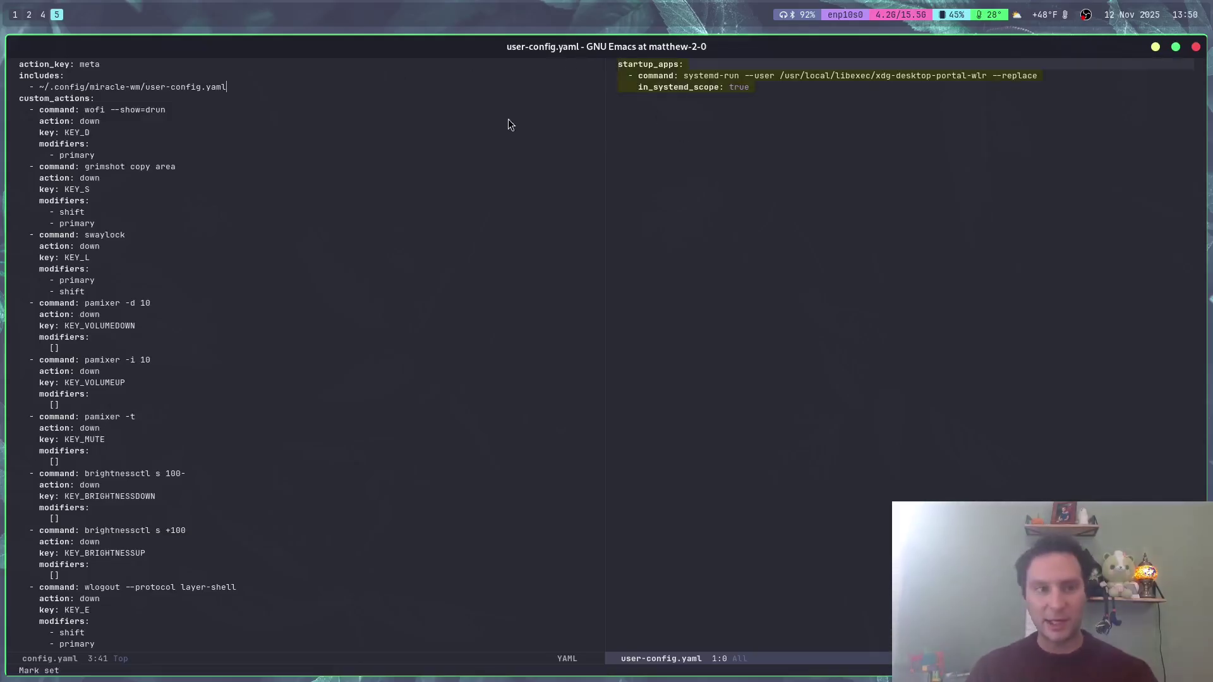
pyautogui.click(896, 176)
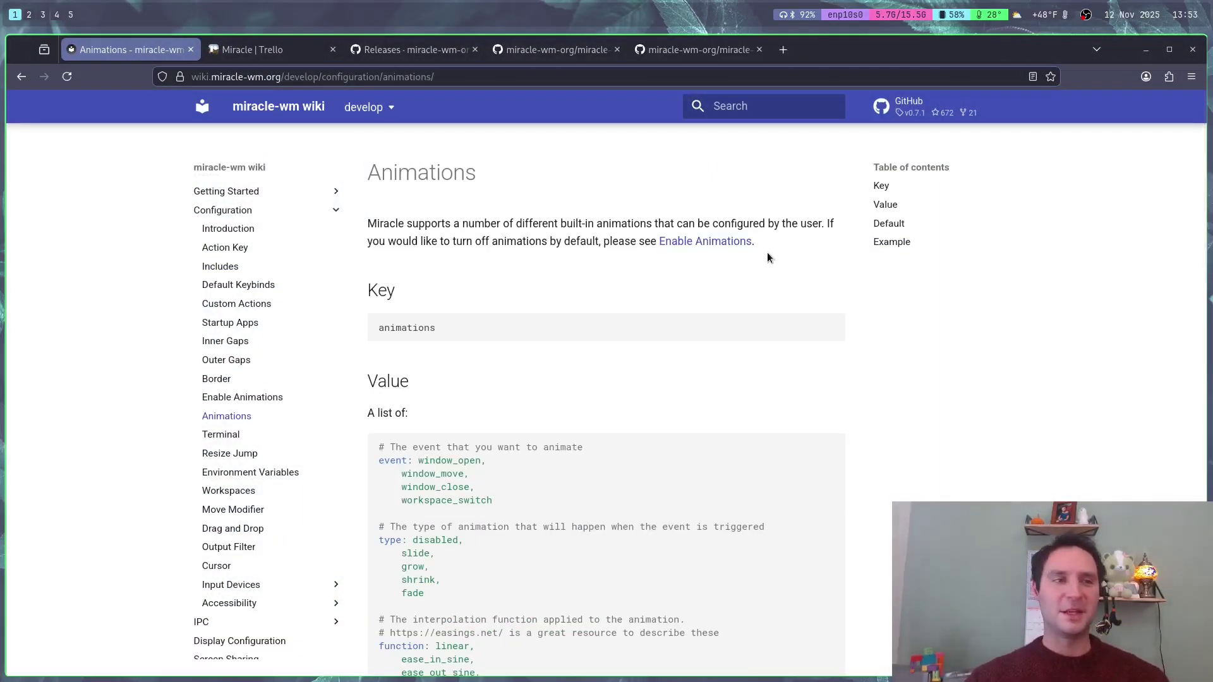
# Step: Clear the wiki repo terminal on workspace 2, then return to config.yaml in Emacs on workspace 5
pyautogui.press('super+2')
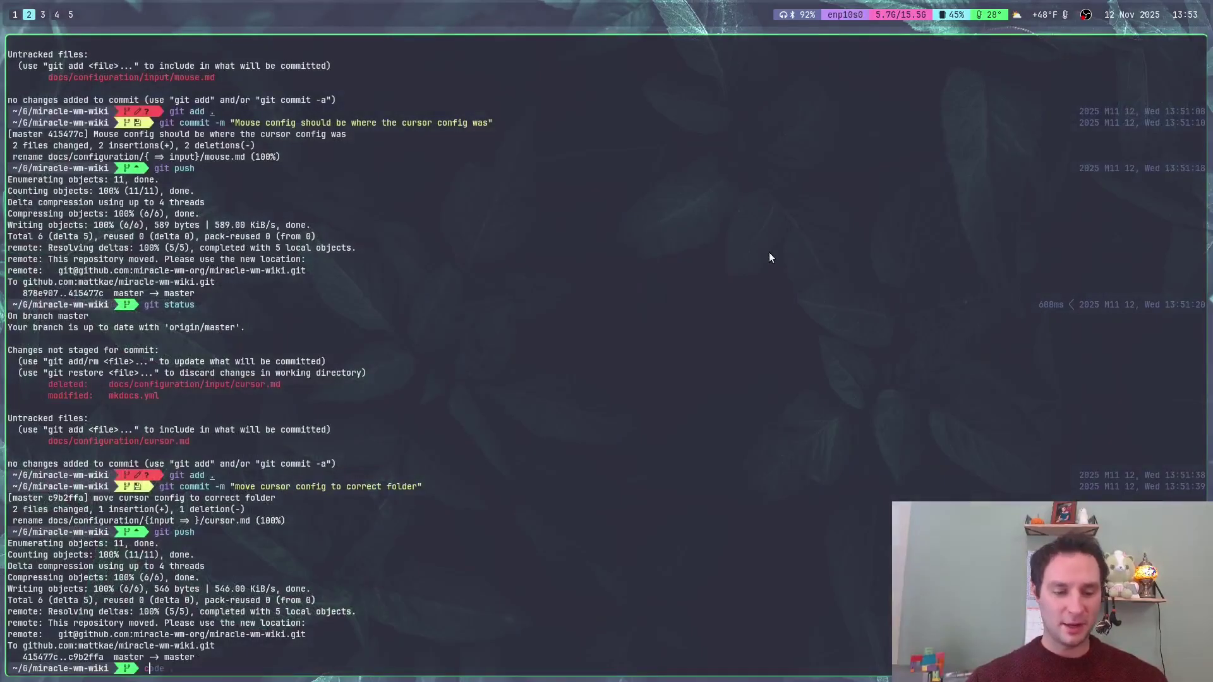
pyautogui.hotkey('ctrl', 'l')
pyautogui.press('super+1')
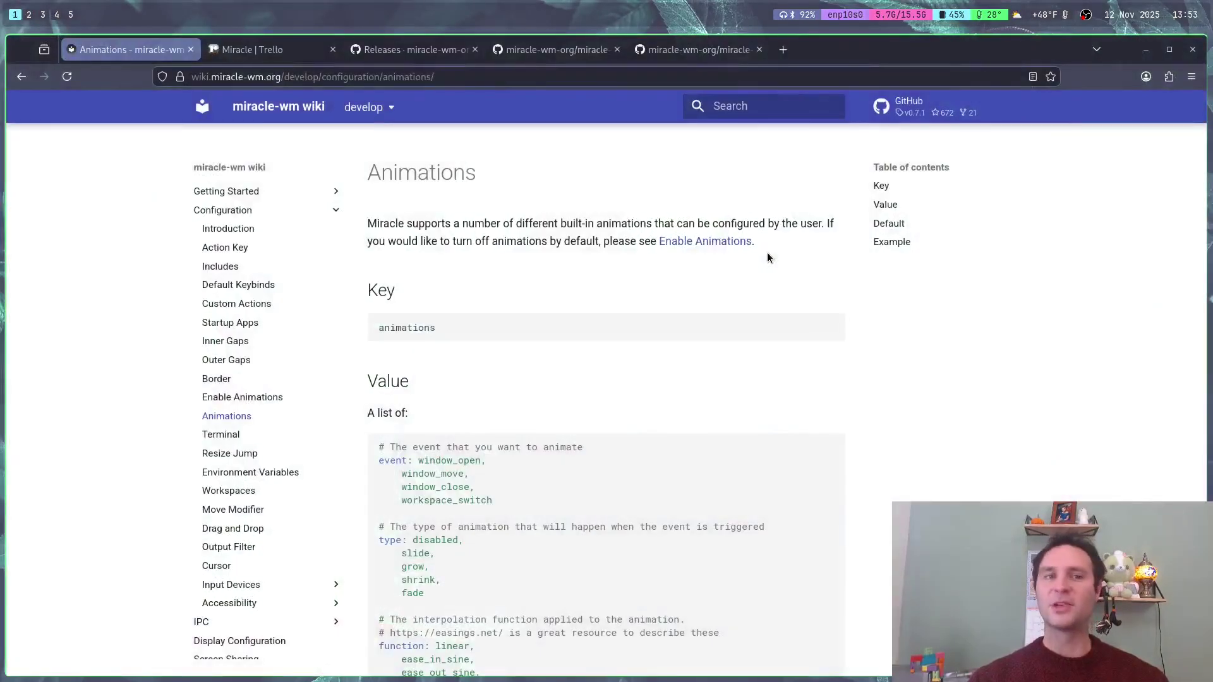
pyautogui.press('super+2')
pyautogui.press('super+3')
pyautogui.press('super+2')
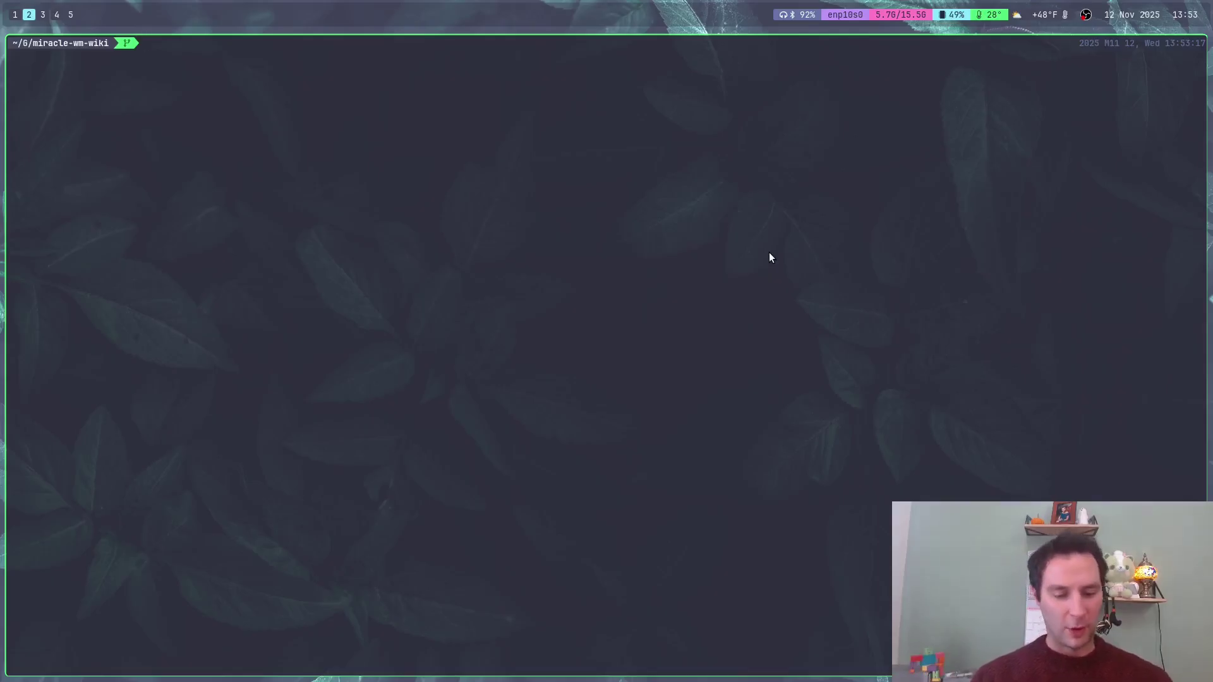
pyautogui.press('super+5')
pyautogui.click(317, 416)
# Step: Close the user-config.yaml view so config.yaml fills the Emacs frame
pyautogui.hotkey('ctrl', 'x')
pyautogui.press('1')
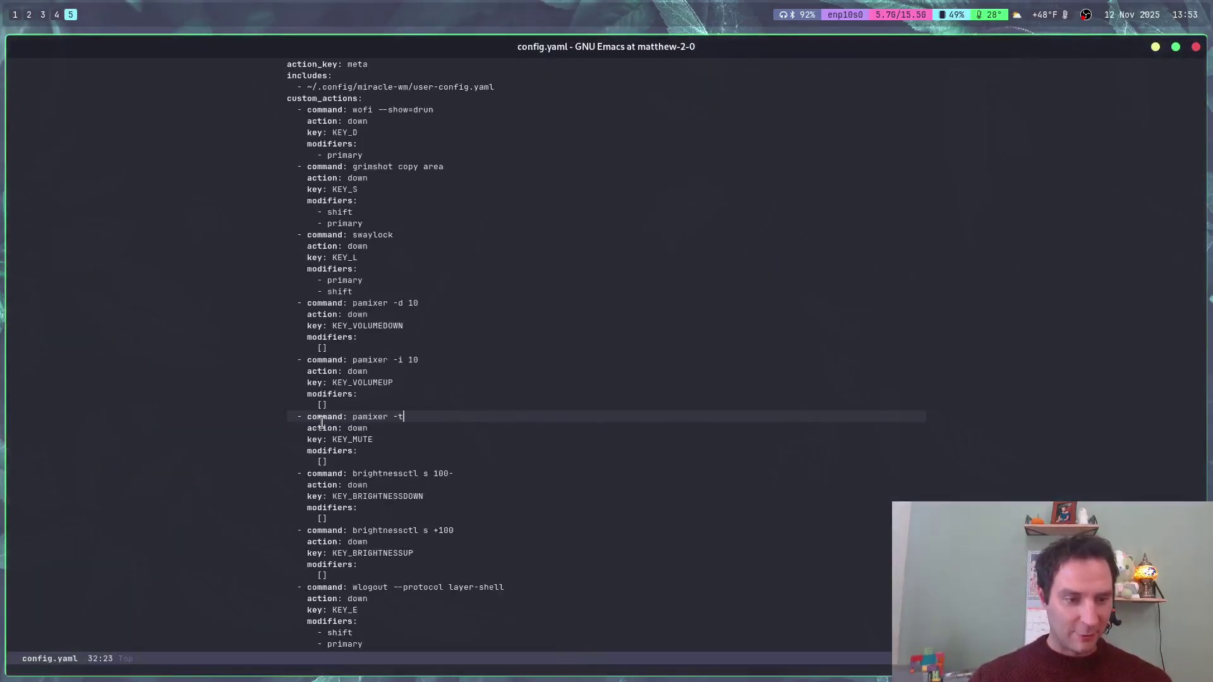
pyautogui.scroll(-12, 591, 392)
pyautogui.scroll(3, 547, 363)
# Step: Change the window_open duration from 0.5 to 2 and save config.yaml
pyautogui.click(494, 407)
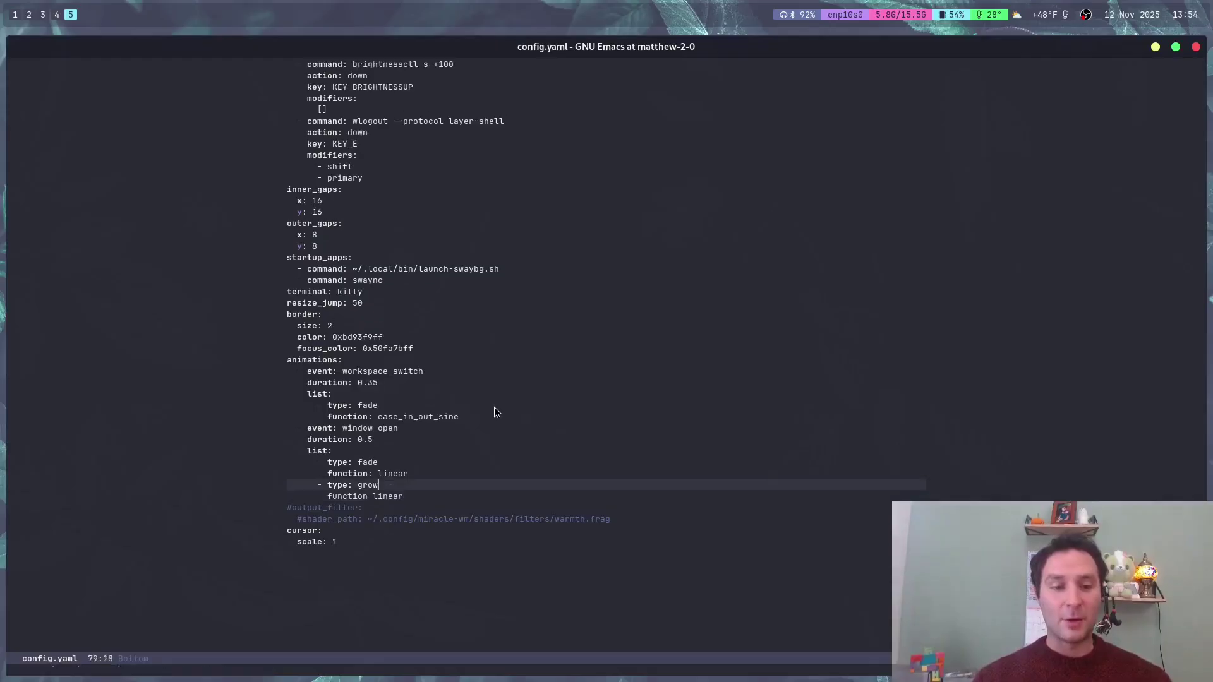
pyautogui.press('Up')
pyautogui.press('Up')
pyautogui.press('Up')
pyautogui.press('Up')
pyautogui.press('Up')
pyautogui.press('End')
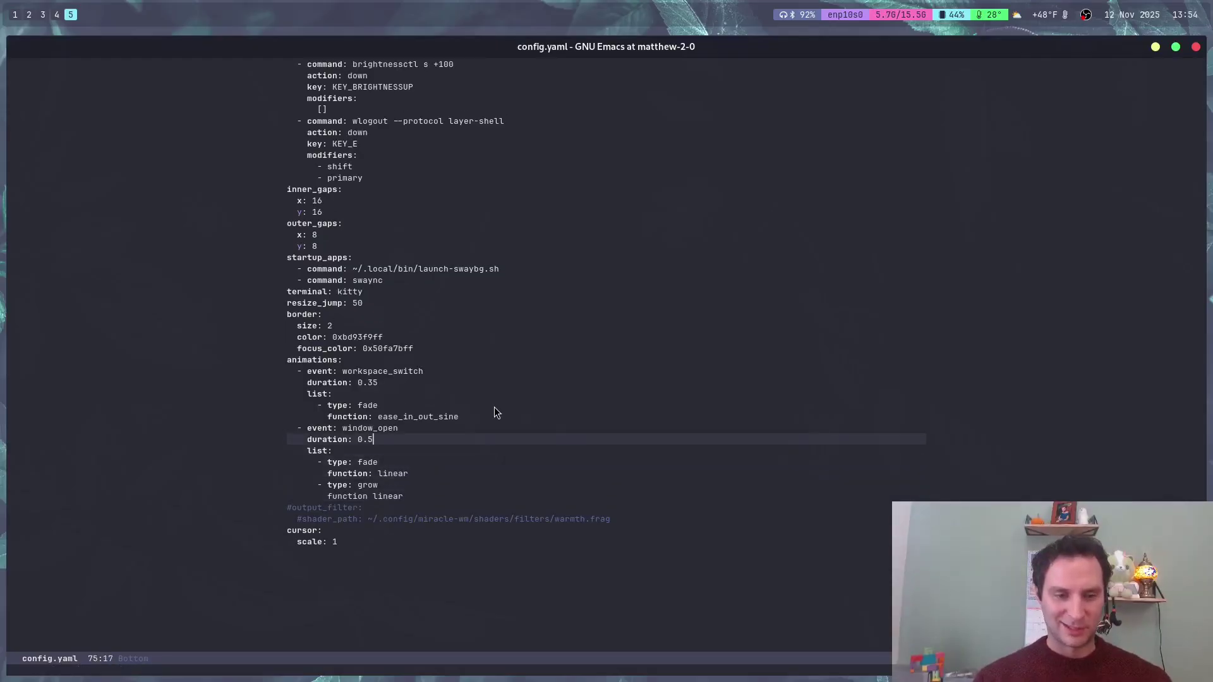
pyautogui.press('BackSpace')
pyautogui.press('BackSpace')
pyautogui.press('BackSpace')
pyautogui.write('2')
pyautogui.hotkey('ctrl', 'x')
pyautogui.hotkey('ctrl', 's')
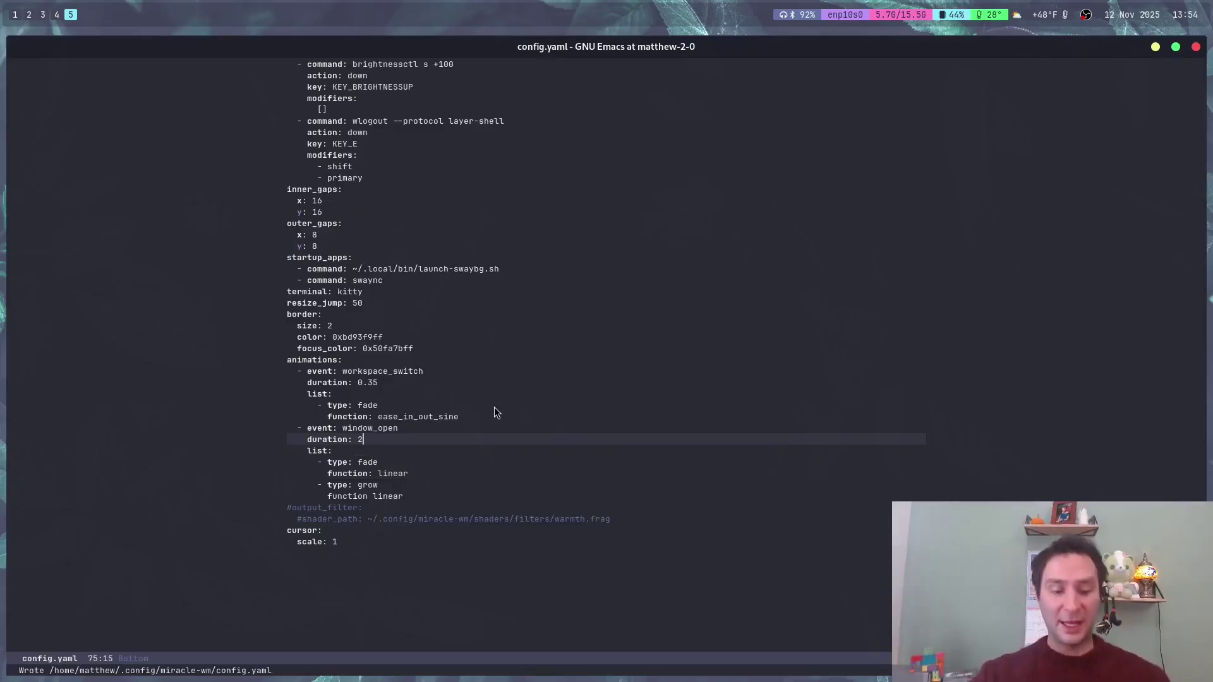
# Step: Open and close test terminal windows to preview the window-open animation
pyautogui.press('super+Return')
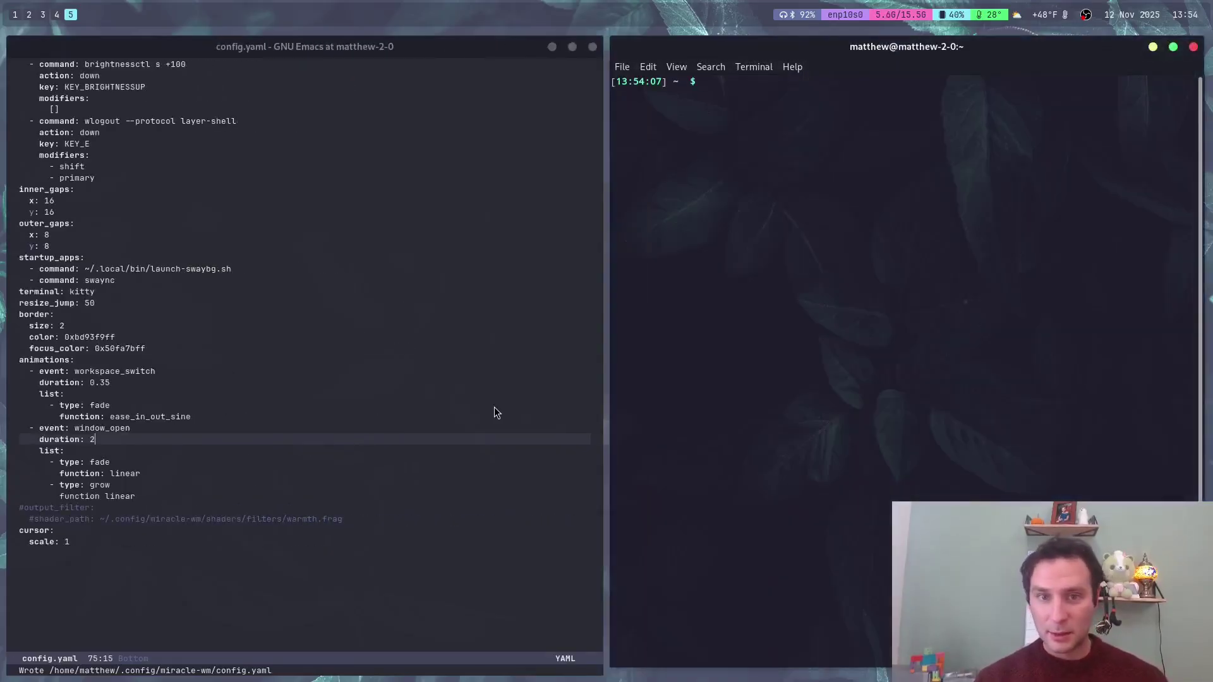
pyautogui.press('super+shift+q')
pyautogui.press('super+2')
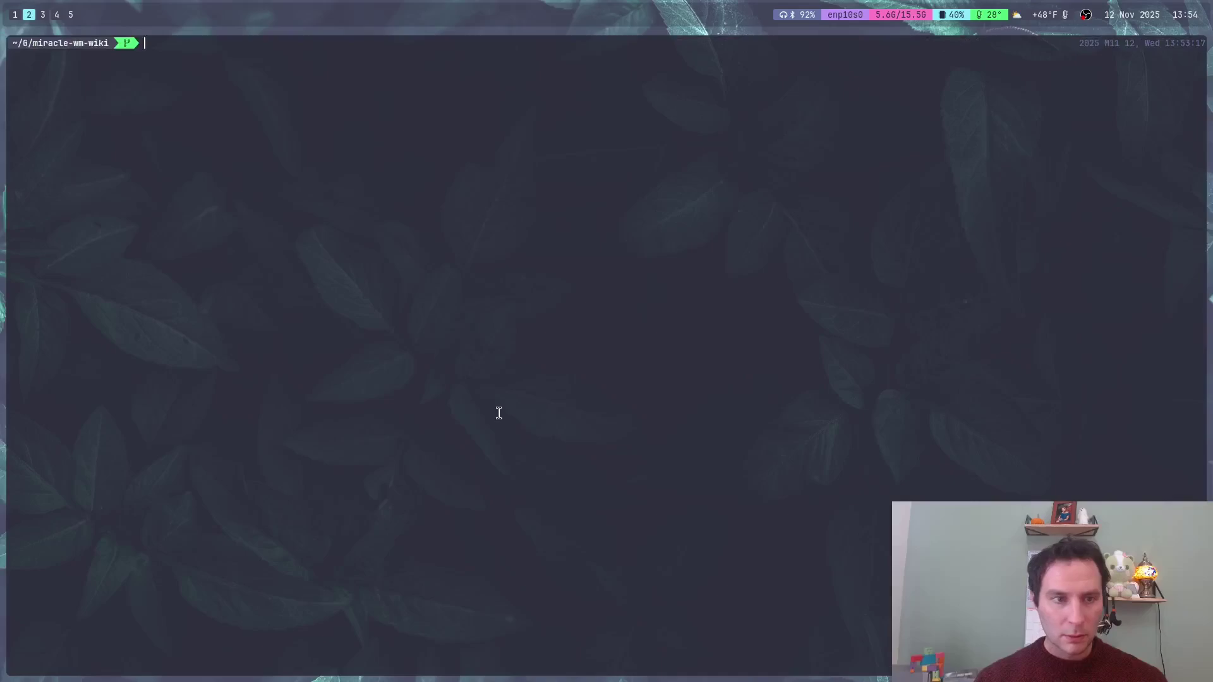
pyautogui.press('super+Return')
pyautogui.press('super+shift+q')
pyautogui.press('super+5')
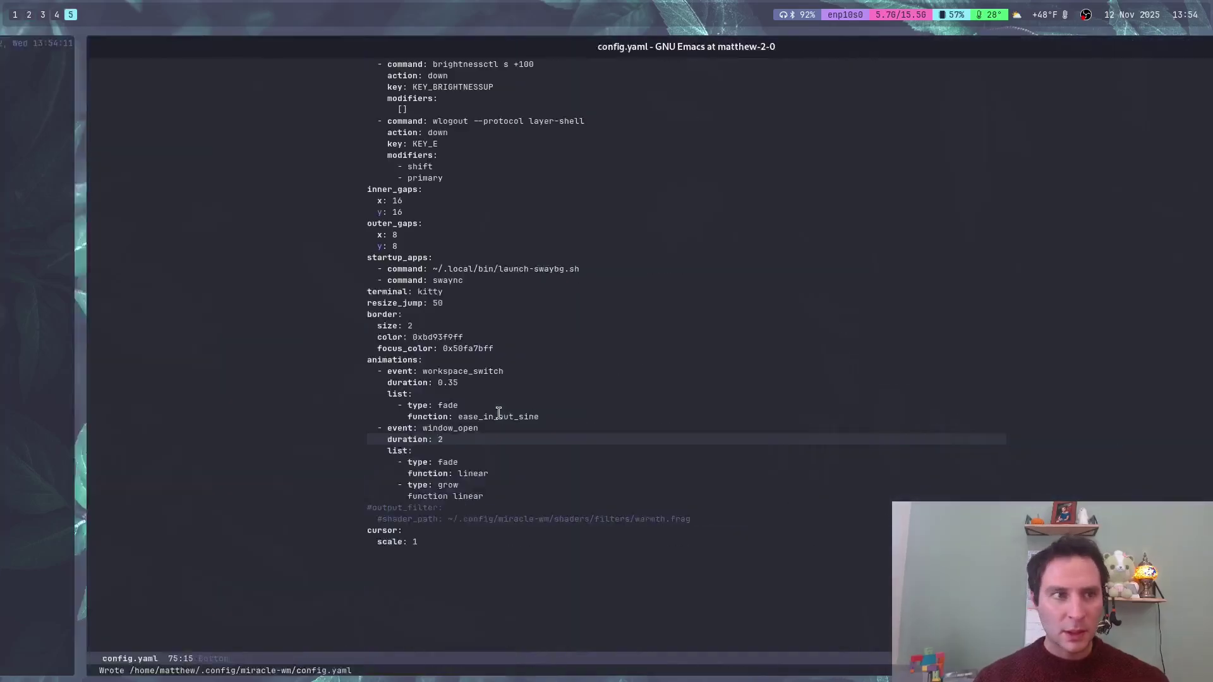
# Step: Add the missing colon so the grow line reads 'function: linear' and save
pyautogui.press('Down')
pyautogui.press('Down')
pyautogui.press('Down')
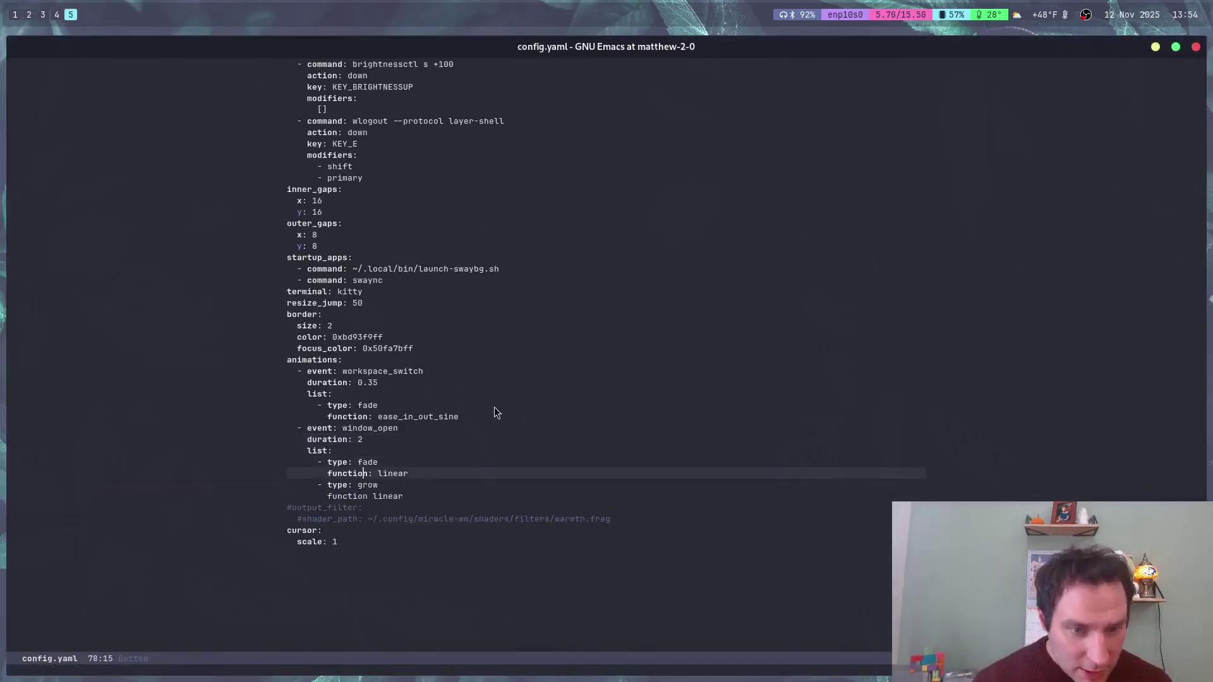
pyautogui.press('Down')
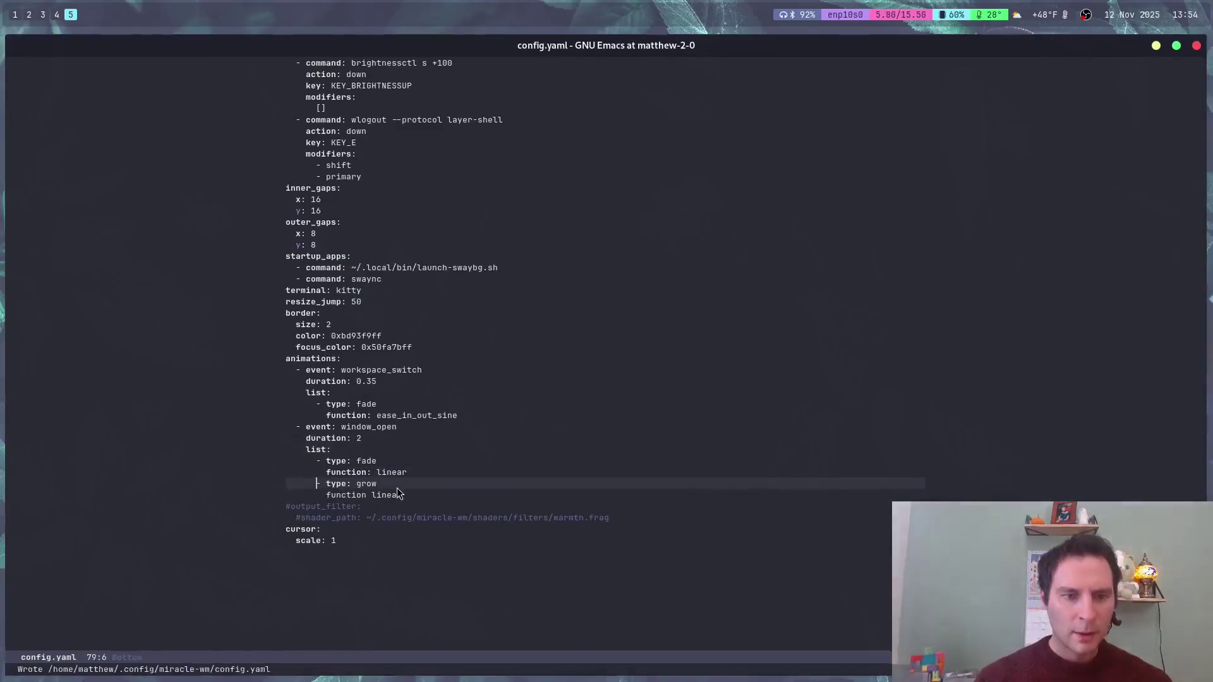
pyautogui.press('Down')
pyautogui.press('Right')
pyautogui.write(':')
pyautogui.hotkey('ctrl', 'x')
pyautogui.hotkey('ctrl', 's')
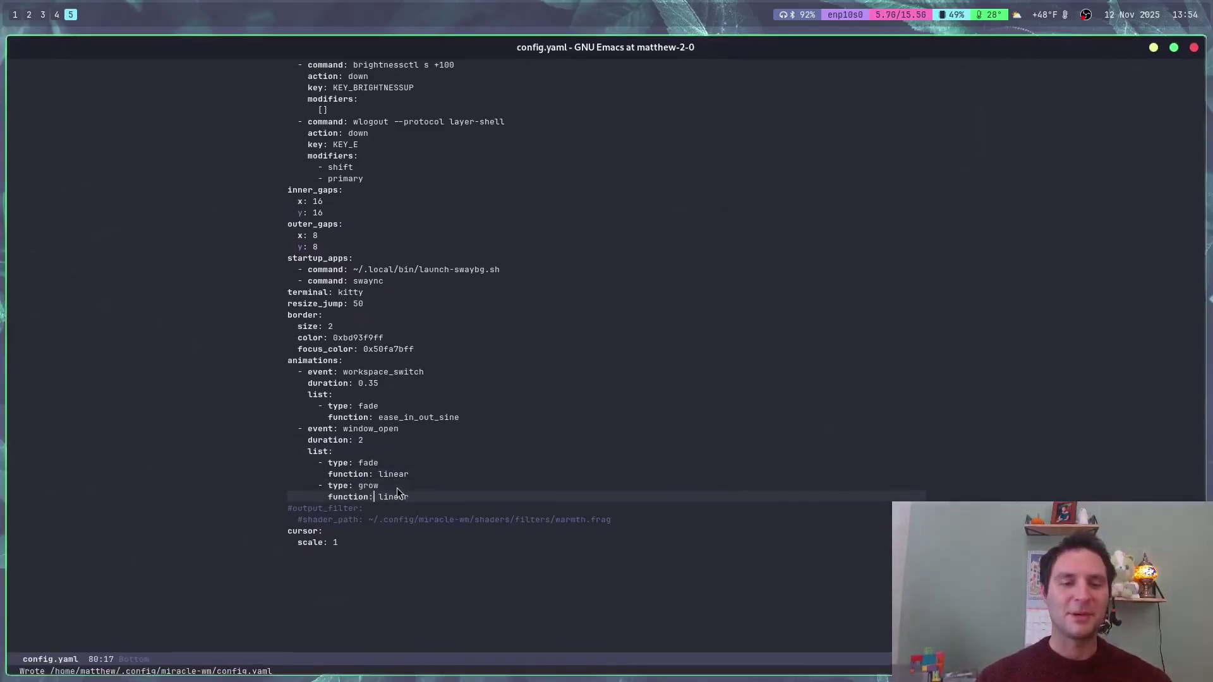
pyautogui.press('super+Return')
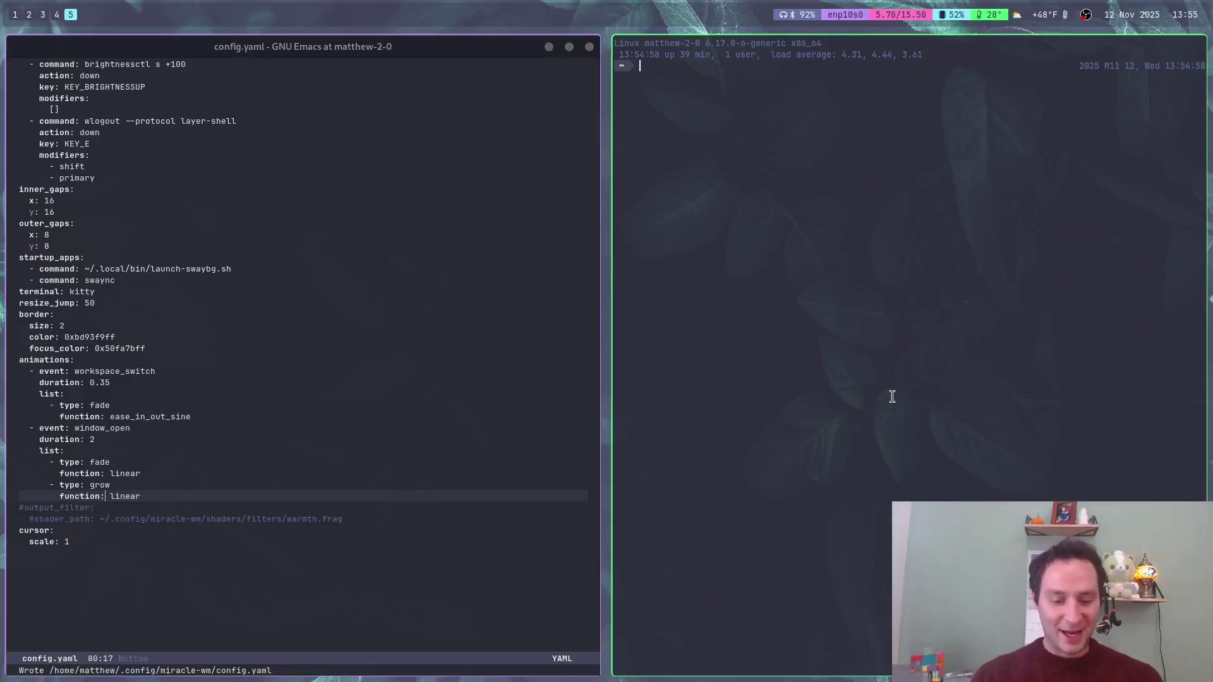
pyautogui.press('super+Return')
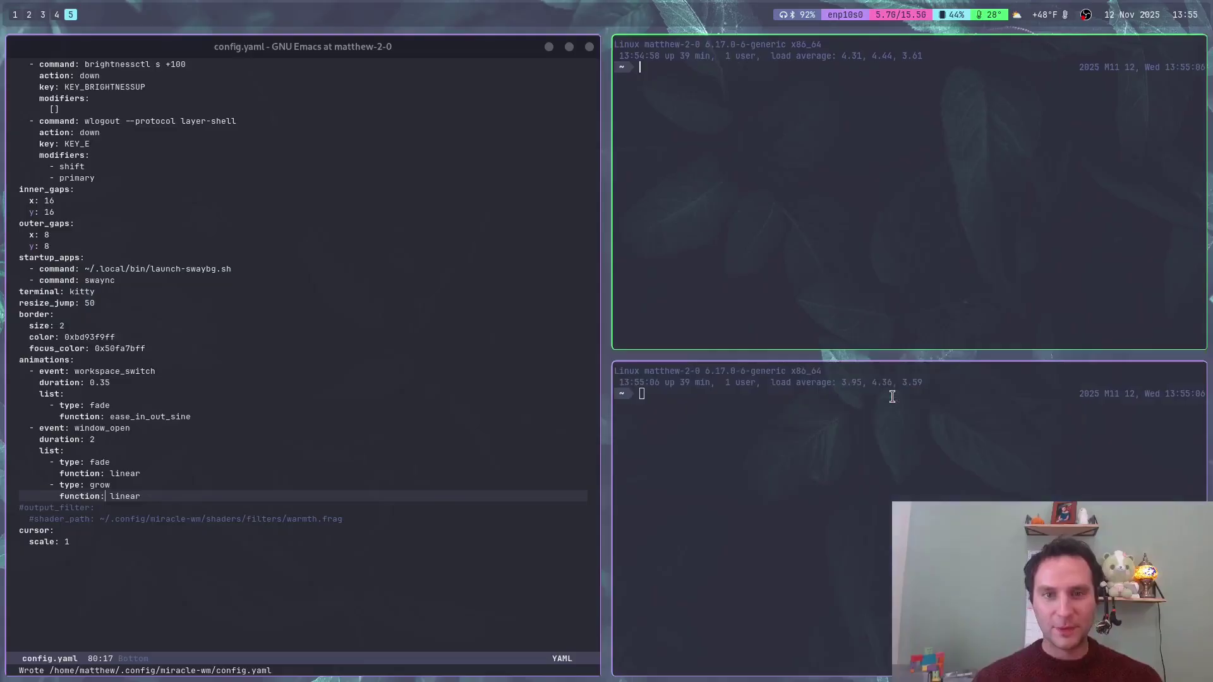
pyautogui.press('super+shift+q')
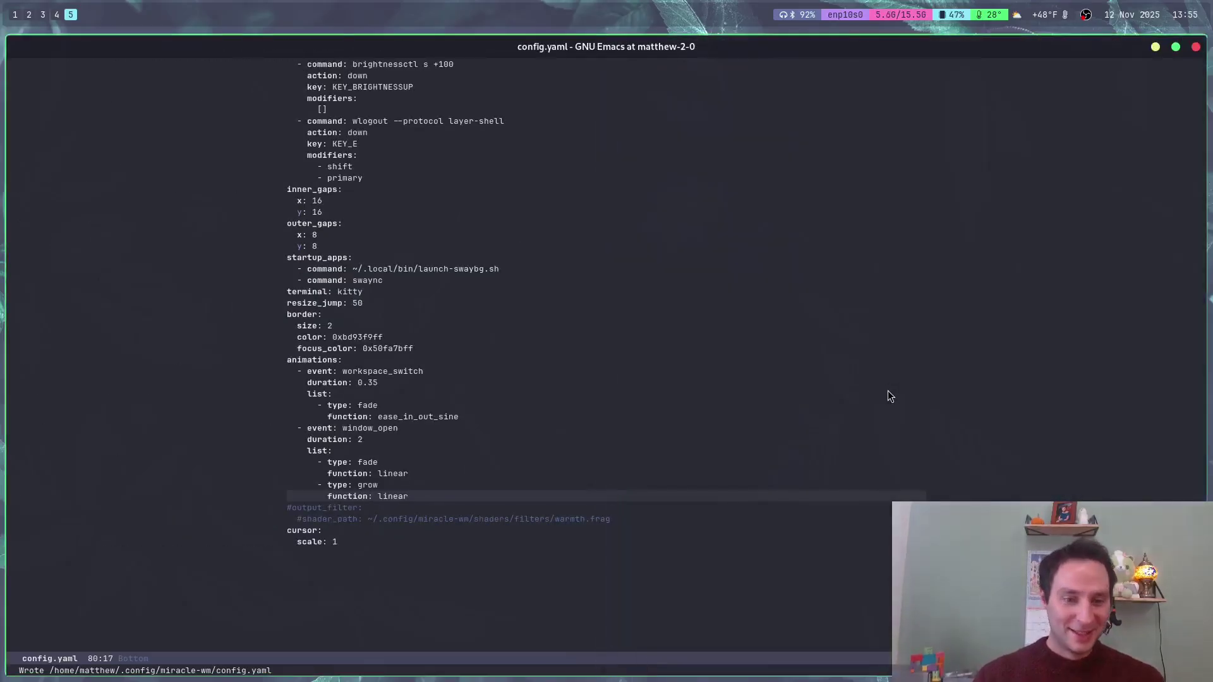
# Step: Comment out the marked window_open settings lines with comment-region
pyautogui.hotkey('ctrl', 'space')
pyautogui.press('Up')
pyautogui.press('Up')
pyautogui.press('Up')
pyautogui.press('Up')
pyautogui.press('Up')
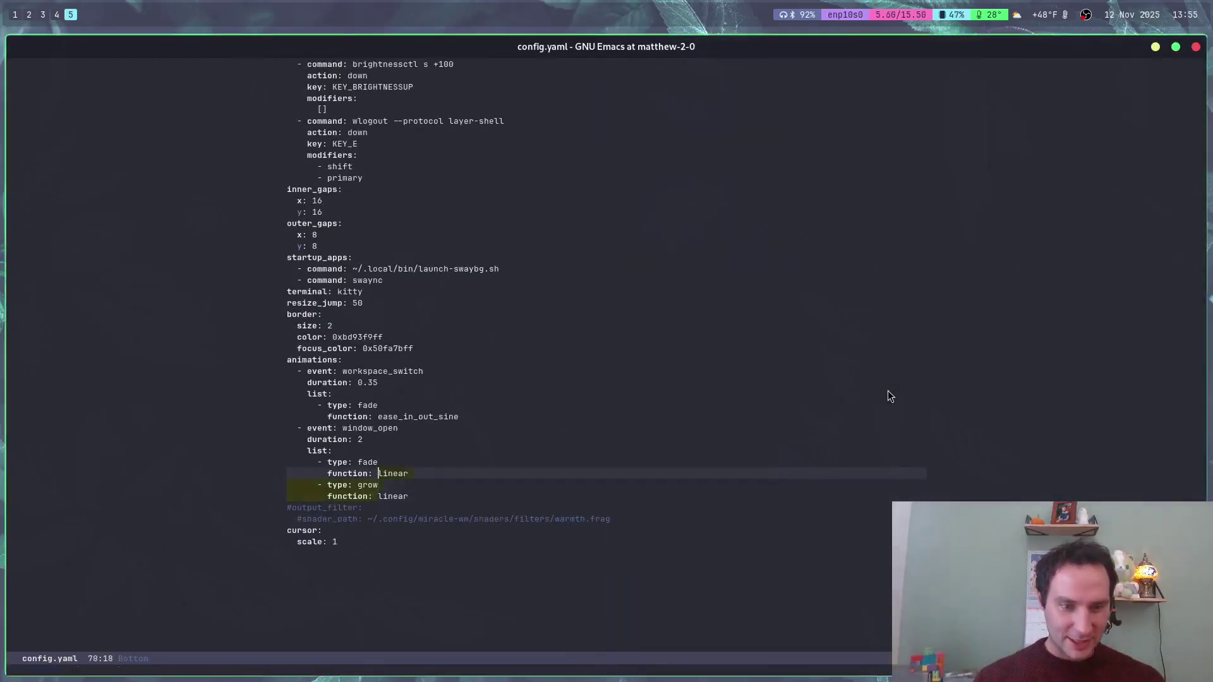
pyautogui.press('Up')
pyautogui.hotkey('alt', 'x')
pyautogui.write('comment reg')
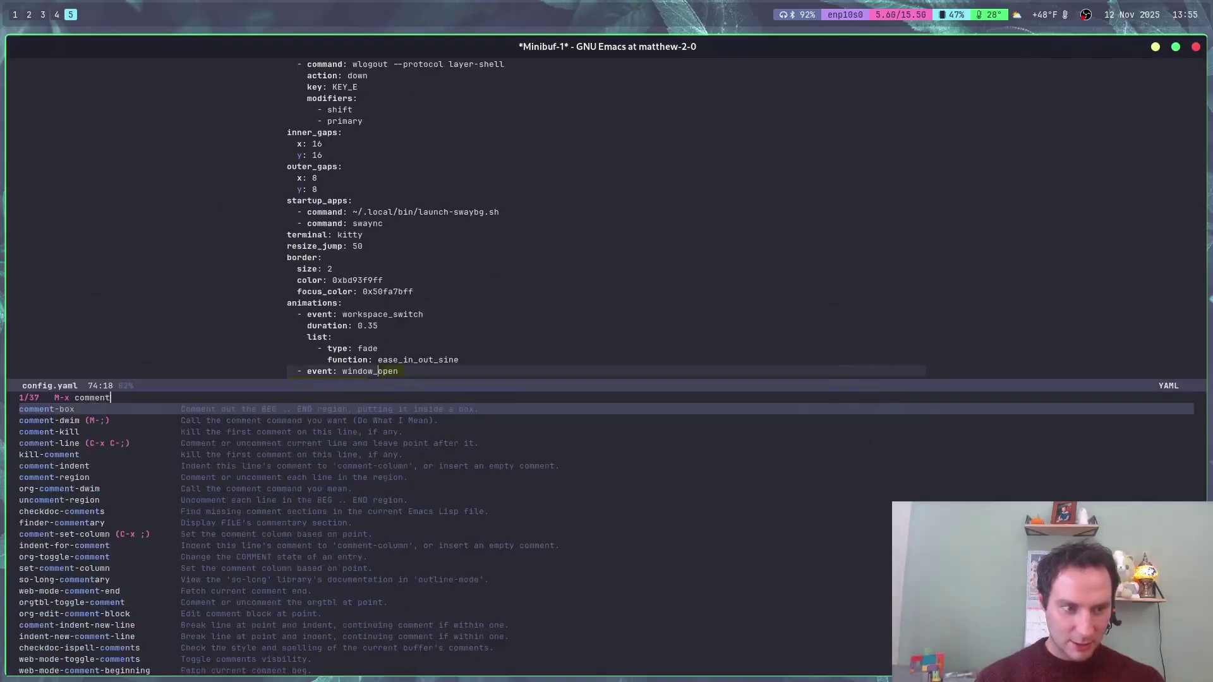
pyautogui.press('Return')
# Step: Comment out the leftover linear line, save, and test with a terminal
pyautogui.press('Down')
pyautogui.press('Down')
pyautogui.press('Down')
pyautogui.press('Down')
pyautogui.press('Down')
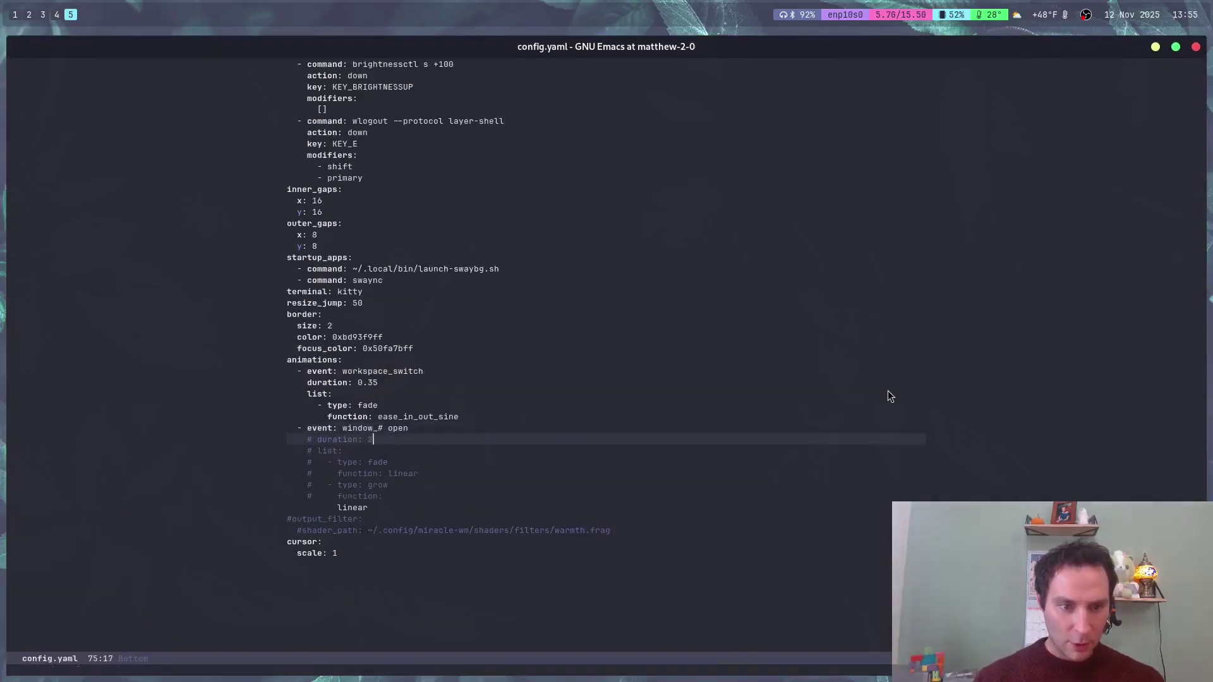
pyautogui.press('Down')
pyautogui.press('Down')
pyautogui.hotkey('alt', 'm')
pyautogui.press('BackSpace')
pyautogui.press('BackSpace')
pyautogui.press('BackSpace')
pyautogui.press('BackSpace')
pyautogui.press('BackSpace')
pyautogui.press('BackSpace')
pyautogui.write('#')
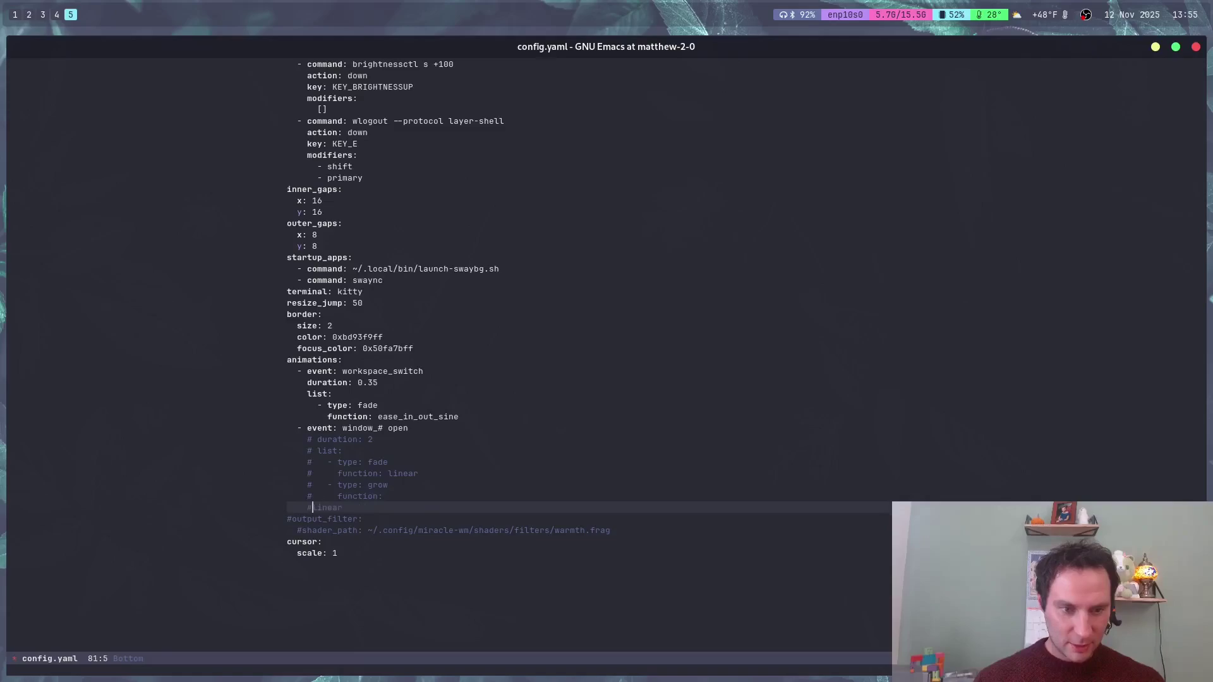
pyautogui.hotkey('ctrl', 'x')
pyautogui.hotkey('ctrl', 's')
pyautogui.press('super+Return')
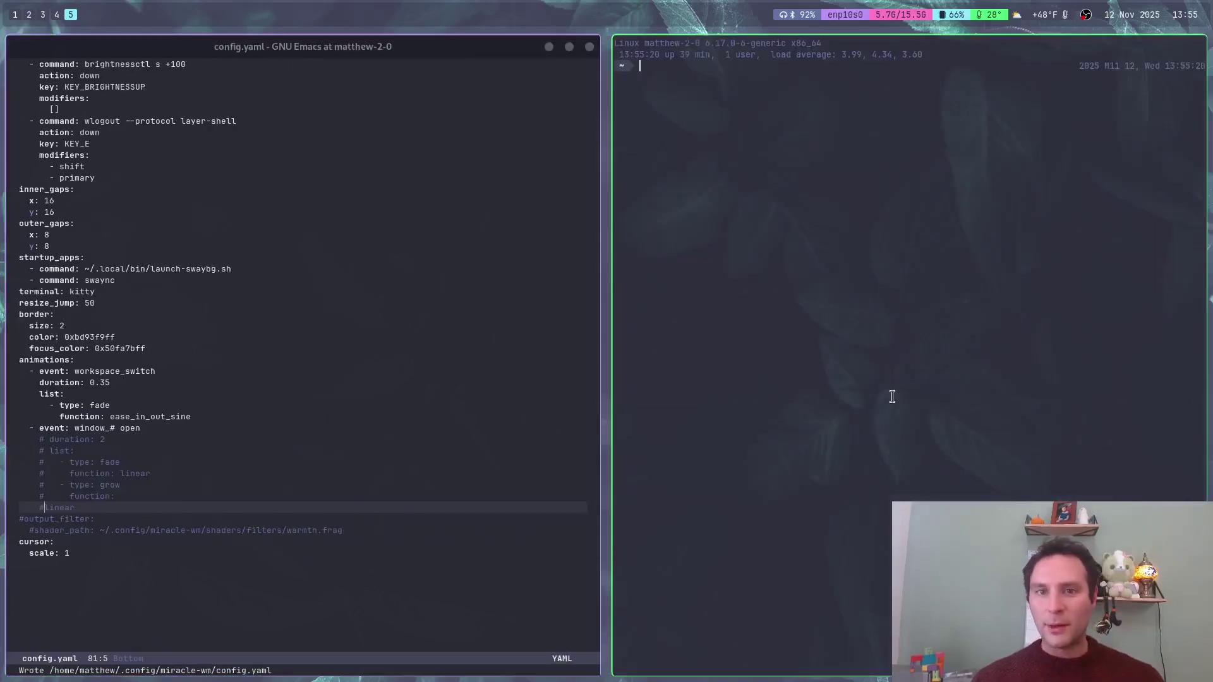
pyautogui.press('super+shift+q')
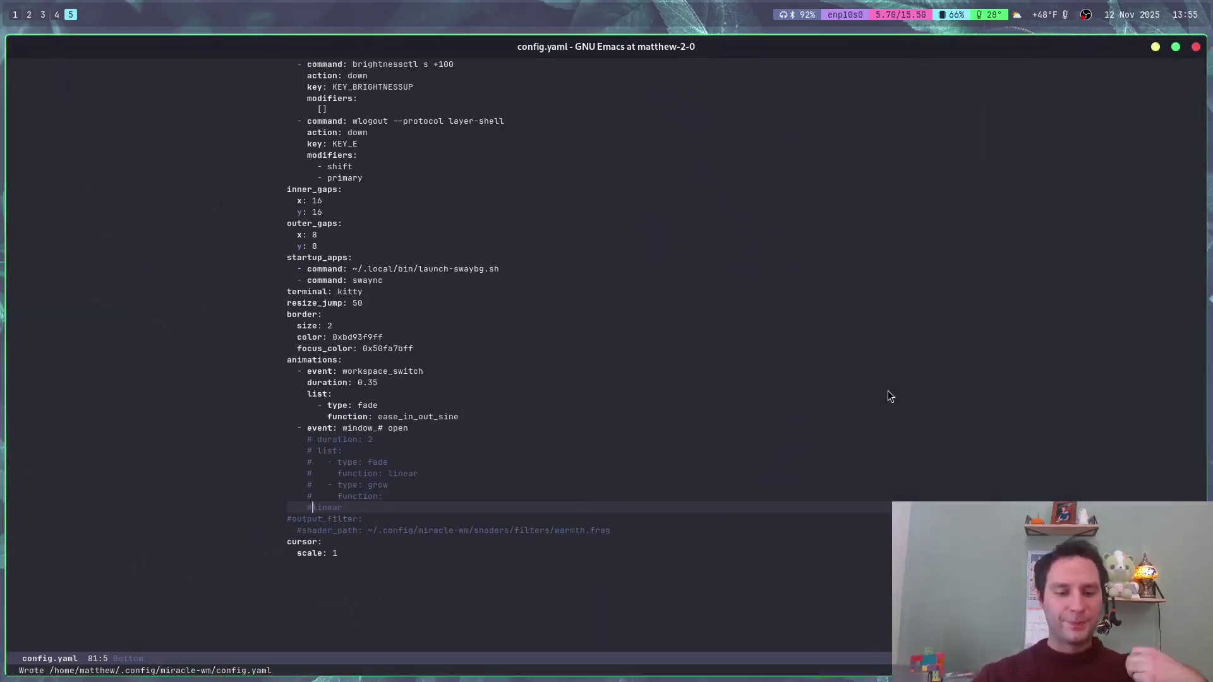
# Step: Comment out the window_open event line and save config.yaml
pyautogui.press('Up')
pyautogui.press('Up')
pyautogui.press('Up')
pyautogui.press('Up')
pyautogui.press('Up')
pyautogui.press('Up')
pyautogui.press('Up')
pyautogui.hotkey('alt', 'm')
pyautogui.write('#')
pyautogui.hotkey('ctrl', 'x')
pyautogui.hotkey('ctrl', 's')
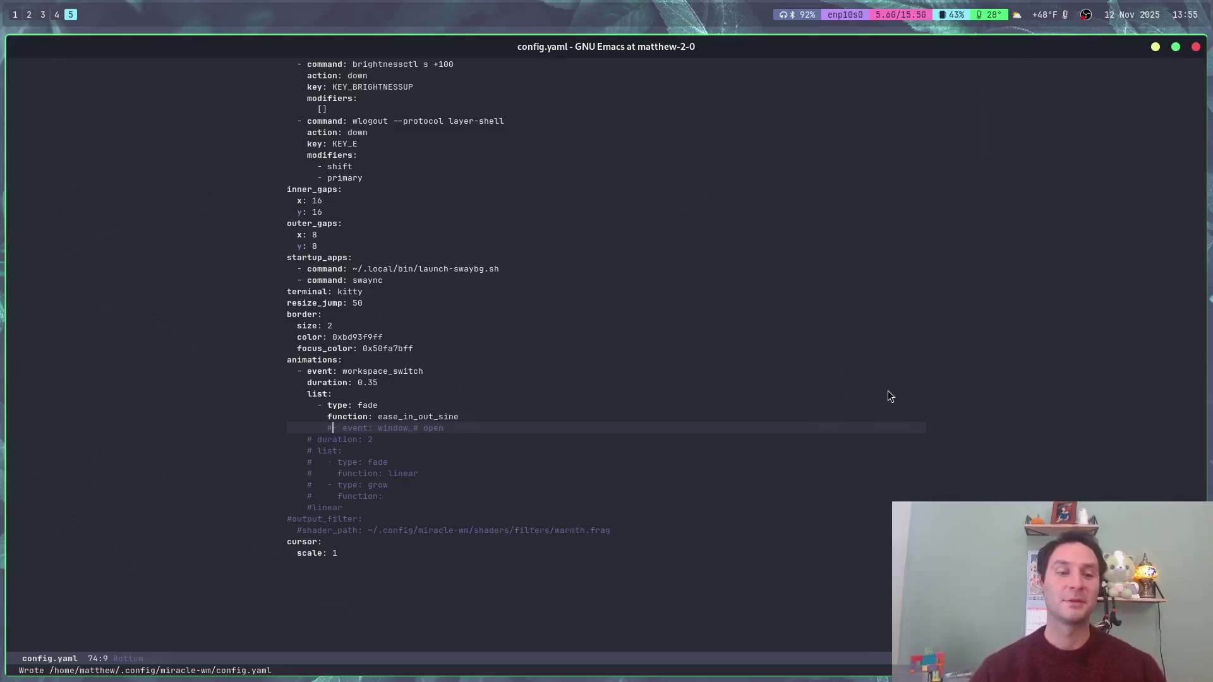
pyautogui.press('super+1')
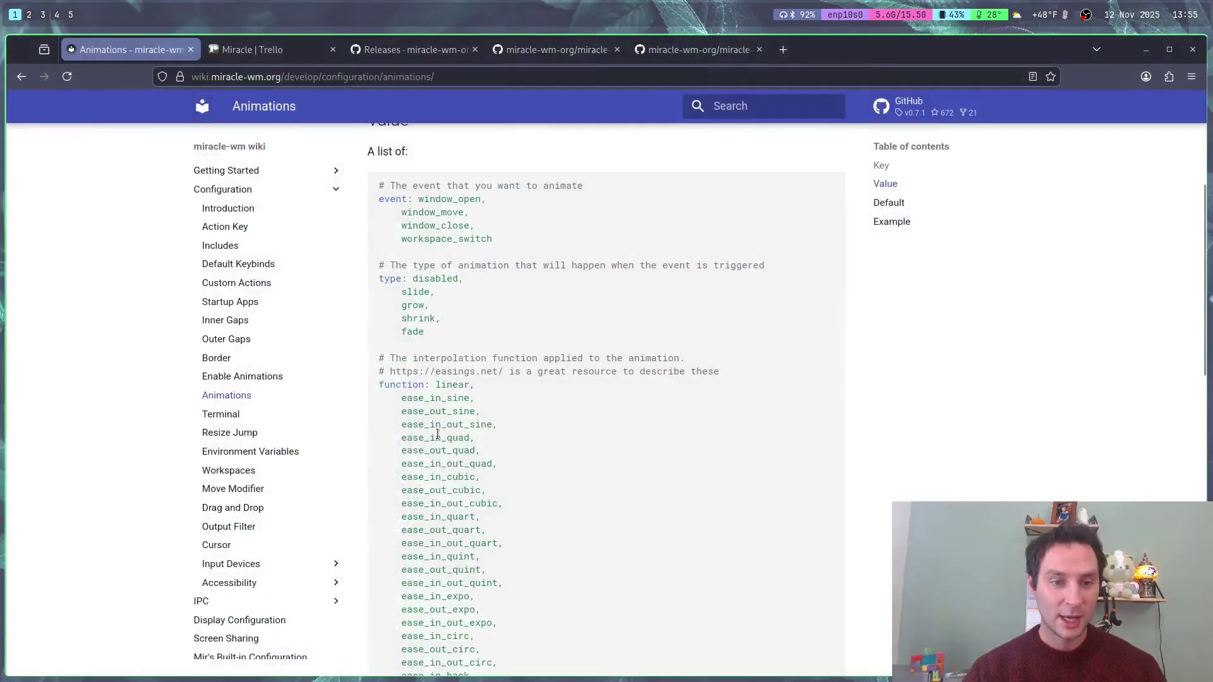
# Step: Highlight the slide and fade animation types and scroll through the Animations page
pyautogui.doubleClick(424, 297)
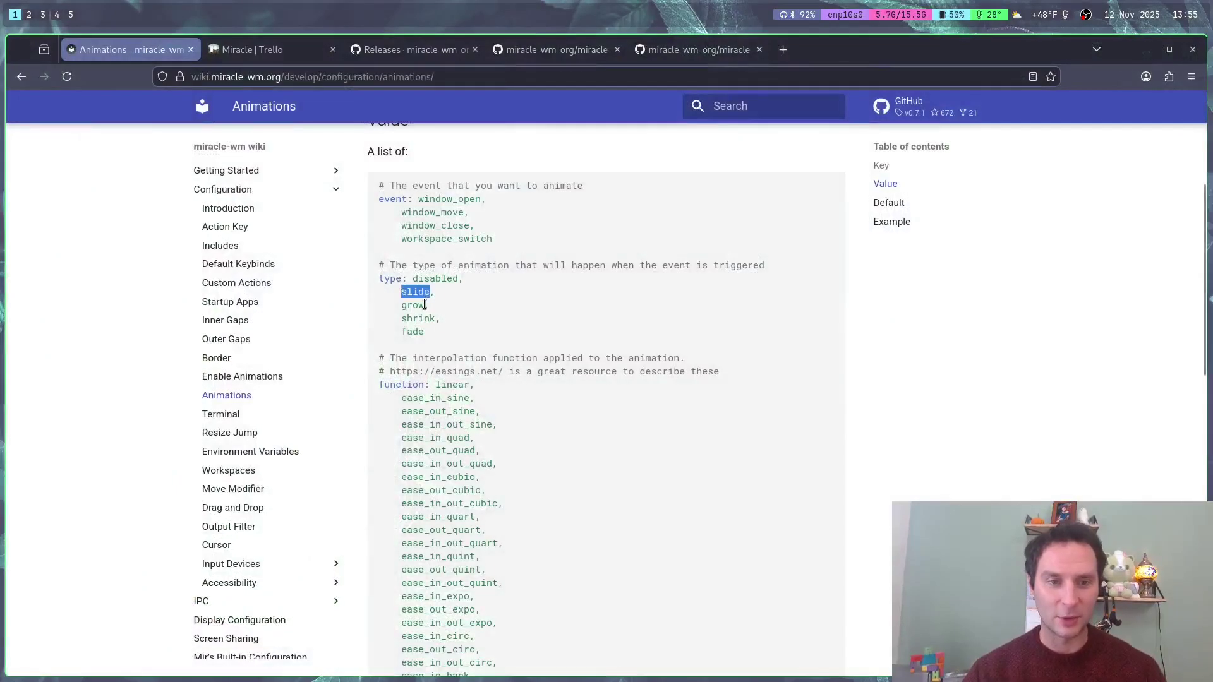
pyautogui.click(474, 336)
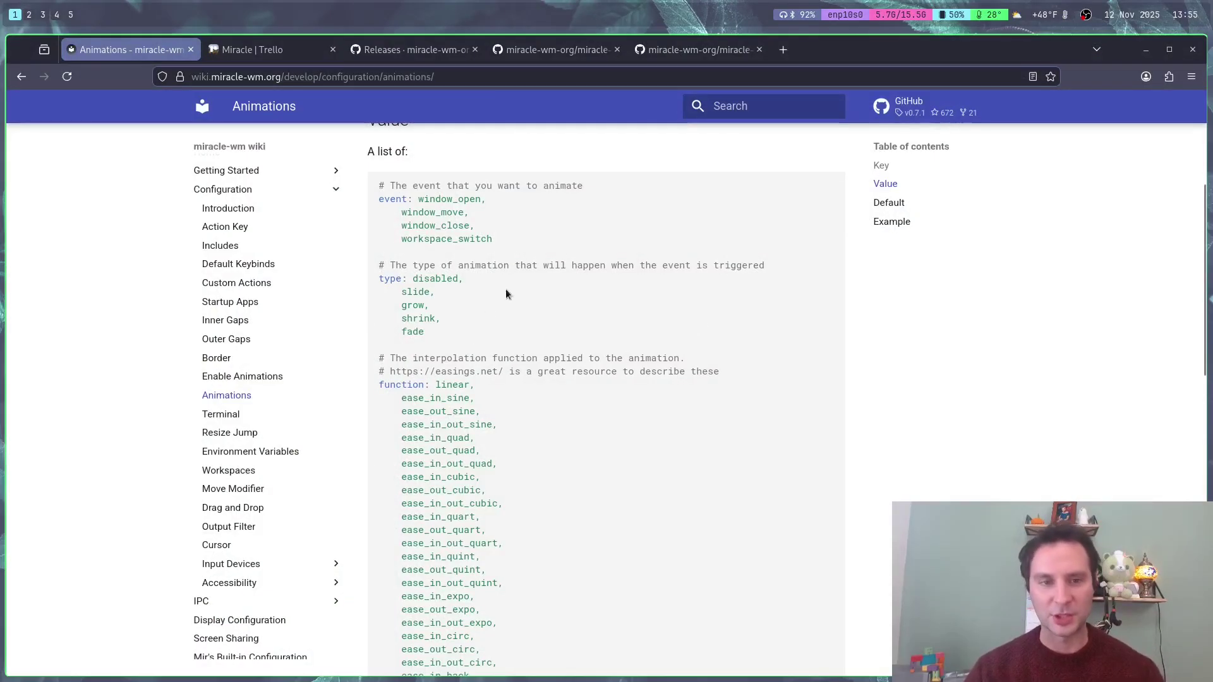
pyautogui.doubleClick(444, 336)
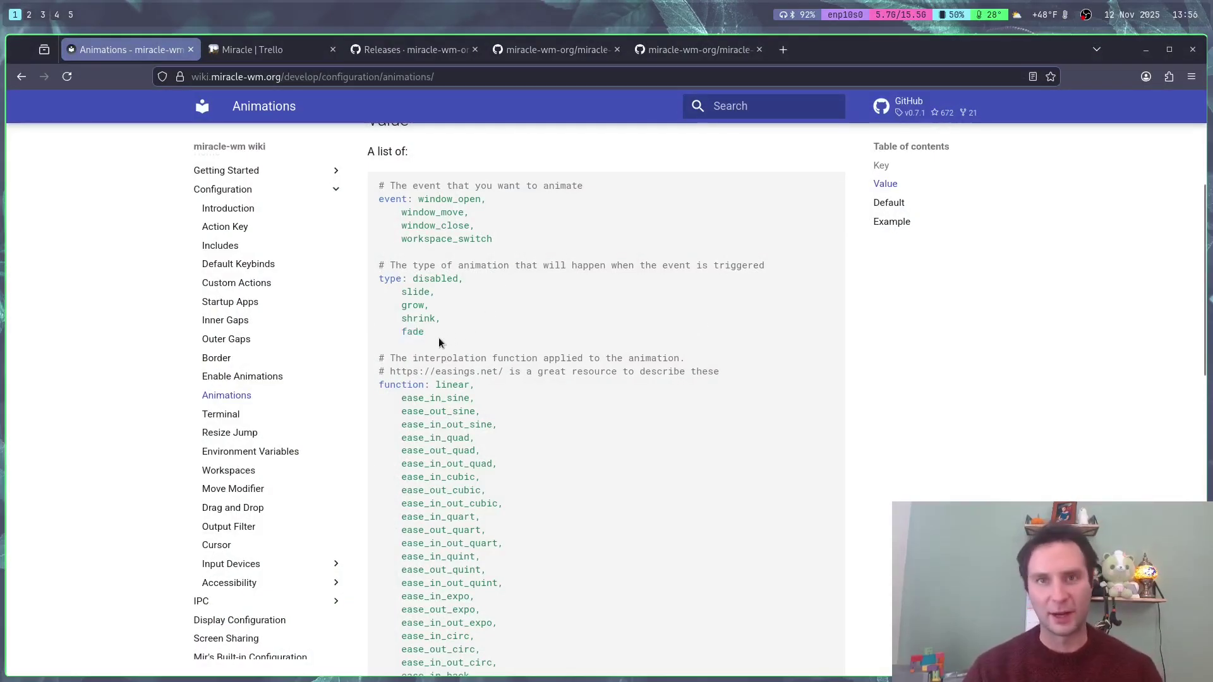
pyautogui.scroll(-3, 505, 319)
pyautogui.scroll(-7, 534, 304)
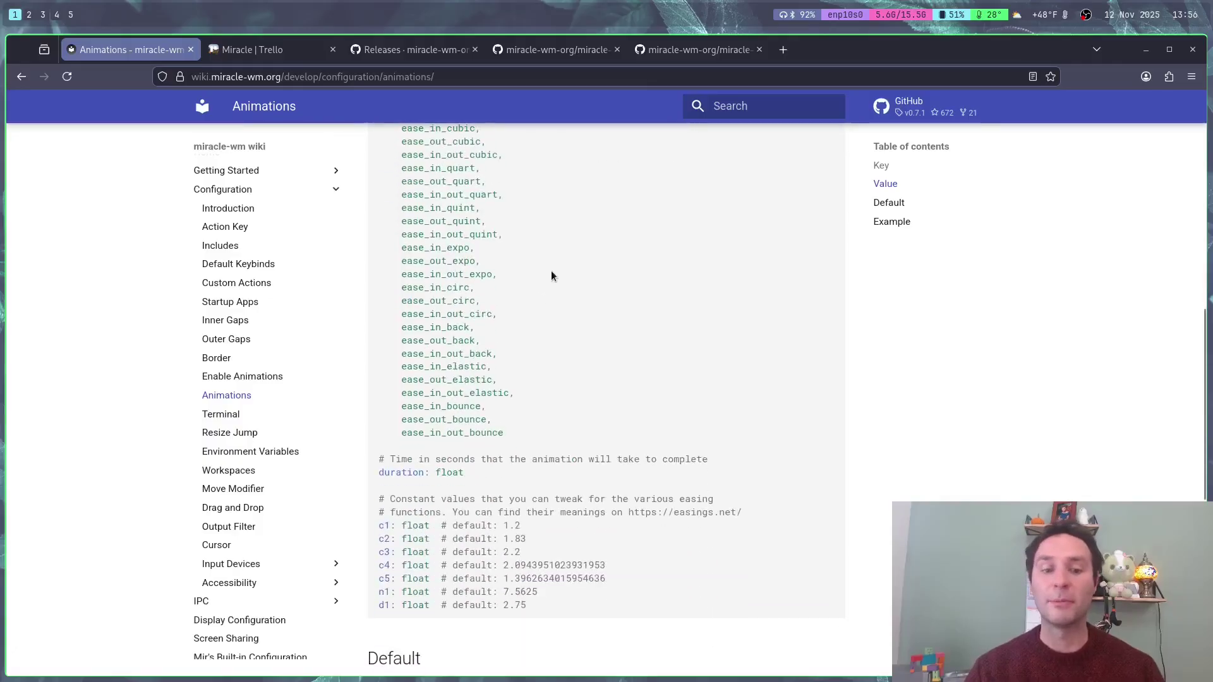
pyautogui.scroll(9, 571, 278)
pyautogui.scroll(-9, 571, 282)
pyautogui.scroll(14, 573, 282)
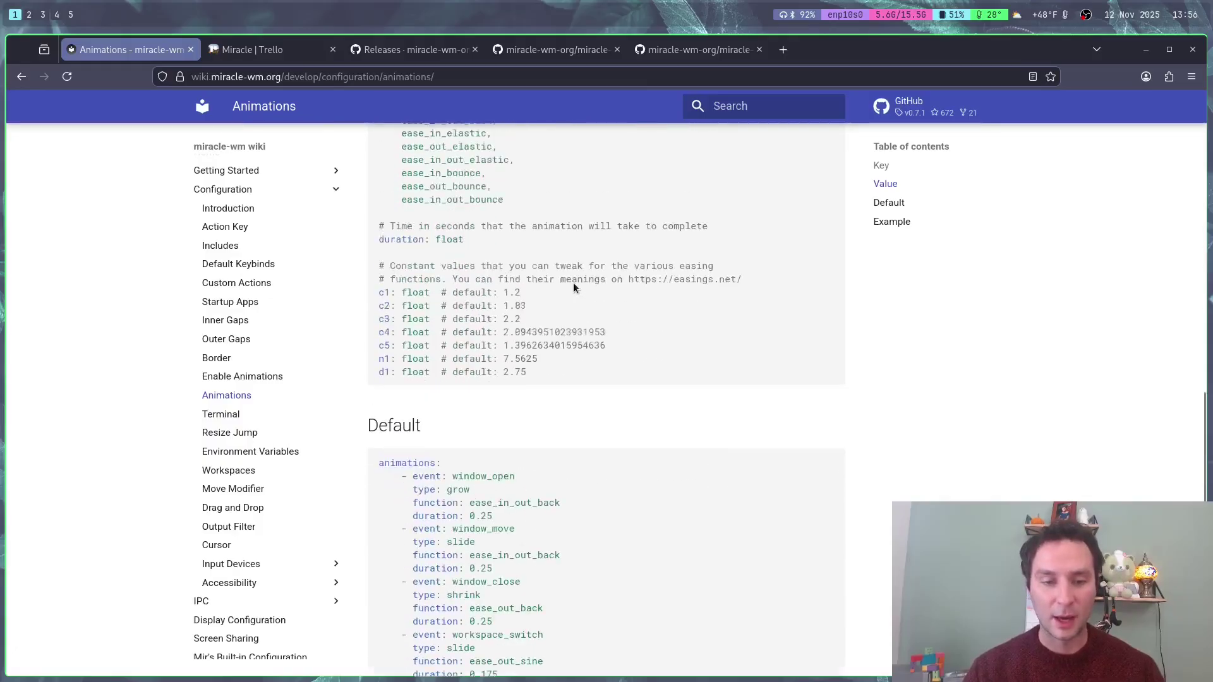
pyautogui.press('super+2')
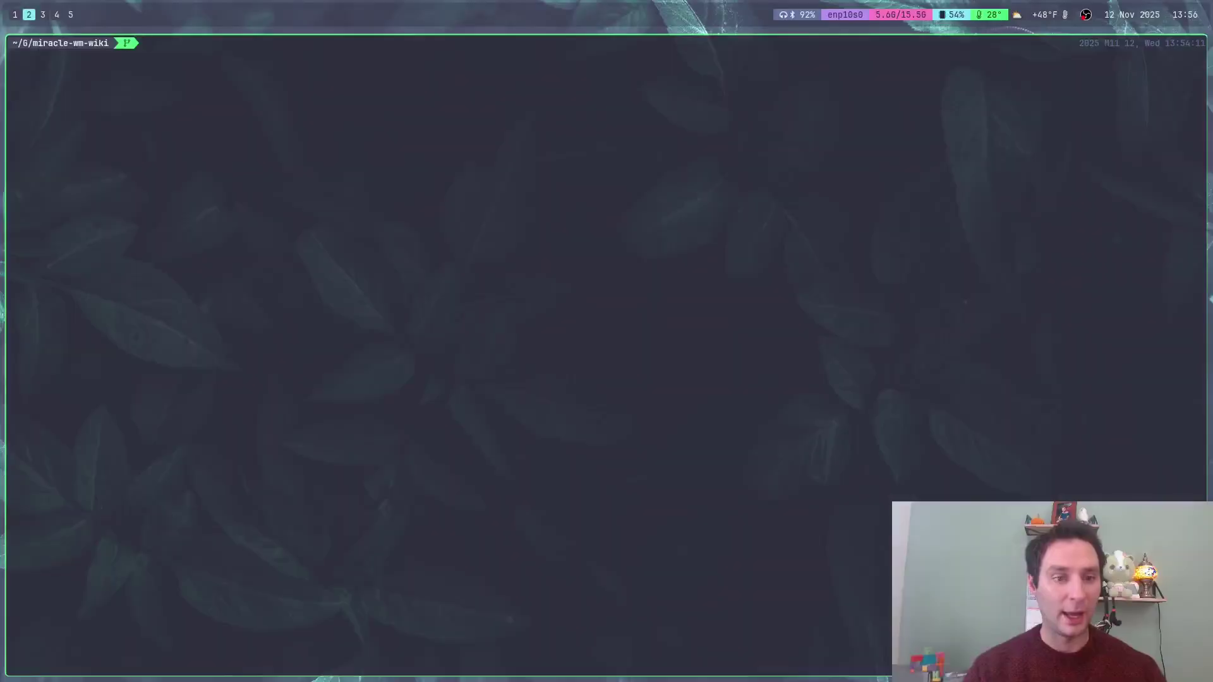
# Step: Change the workspace_switch animation type from fade to slide and save
pyautogui.press('super+5')
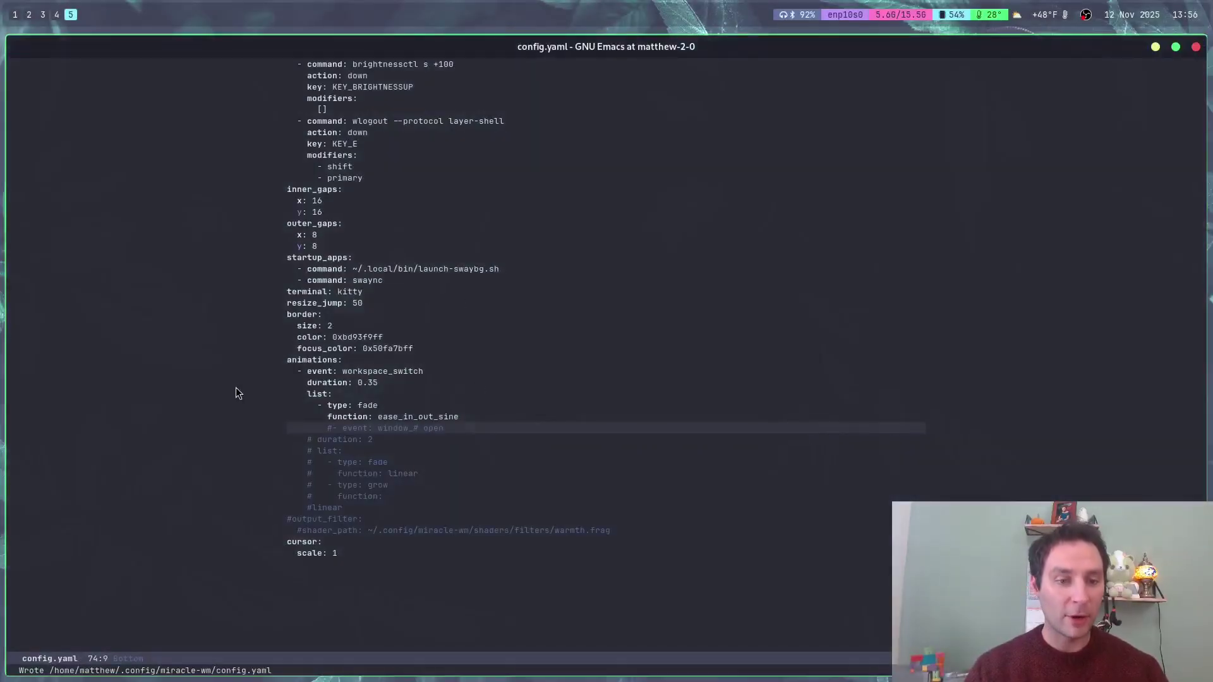
pyautogui.click(379, 406)
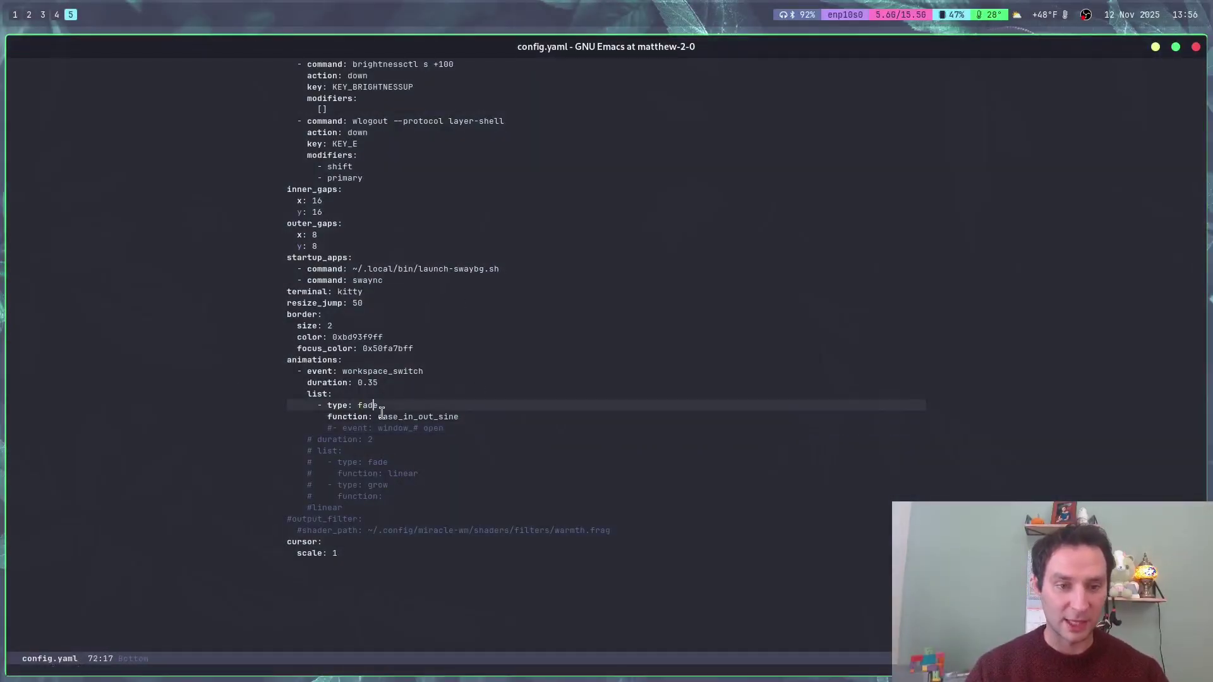
pyautogui.hotkey('ctrl', 'BackSpace')
pyautogui.write('slide')
pyautogui.hotkey('ctrl', 'x')
pyautogui.hotkey('ctrl', 's')
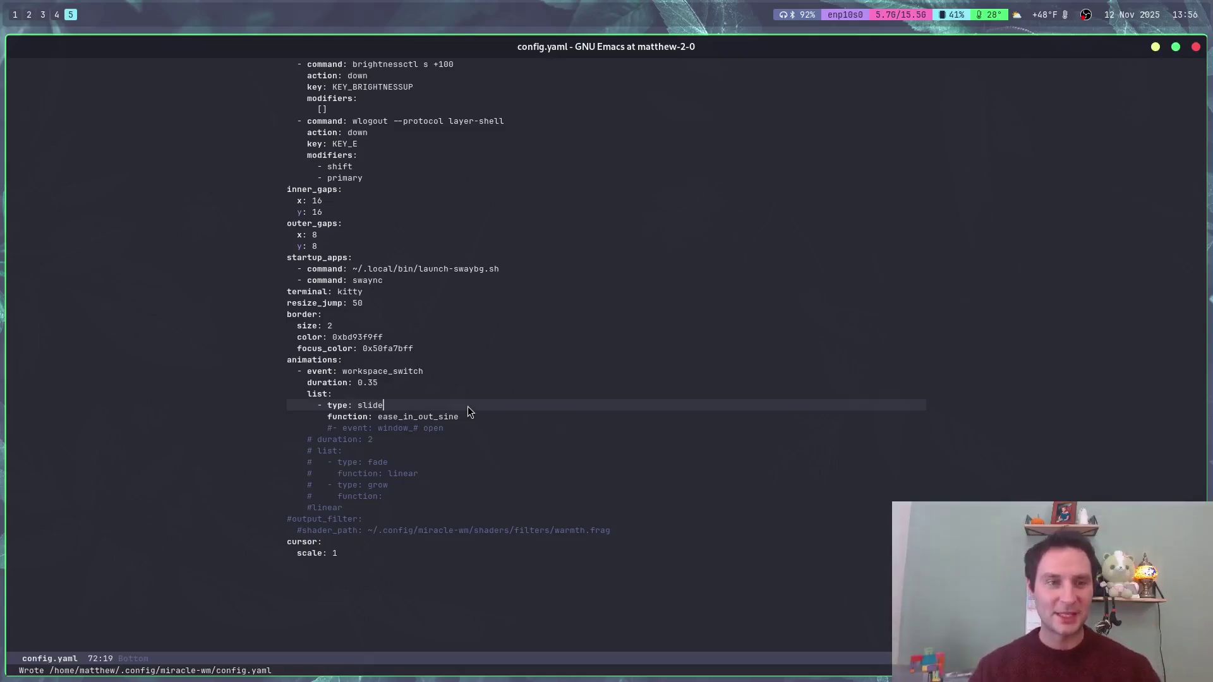
# Step: Switch between workspaces to watch the slide transition
pyautogui.press('super+1')
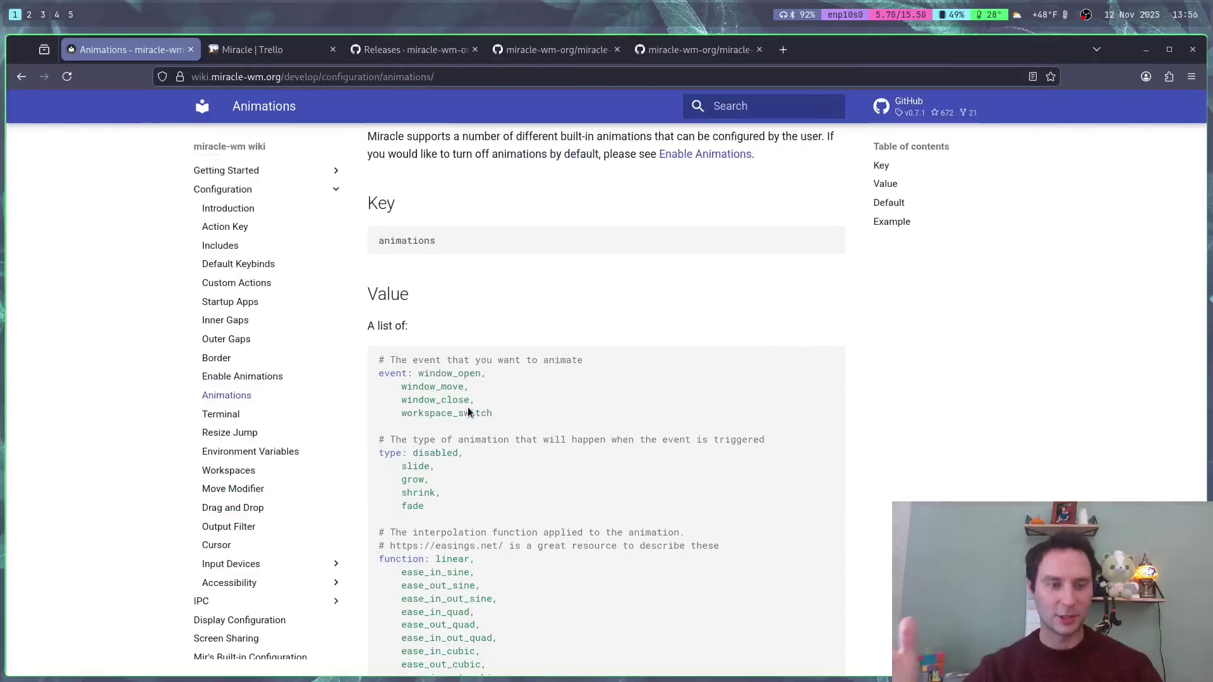
pyautogui.press('super+Return')
pyautogui.press('super+shift+q')
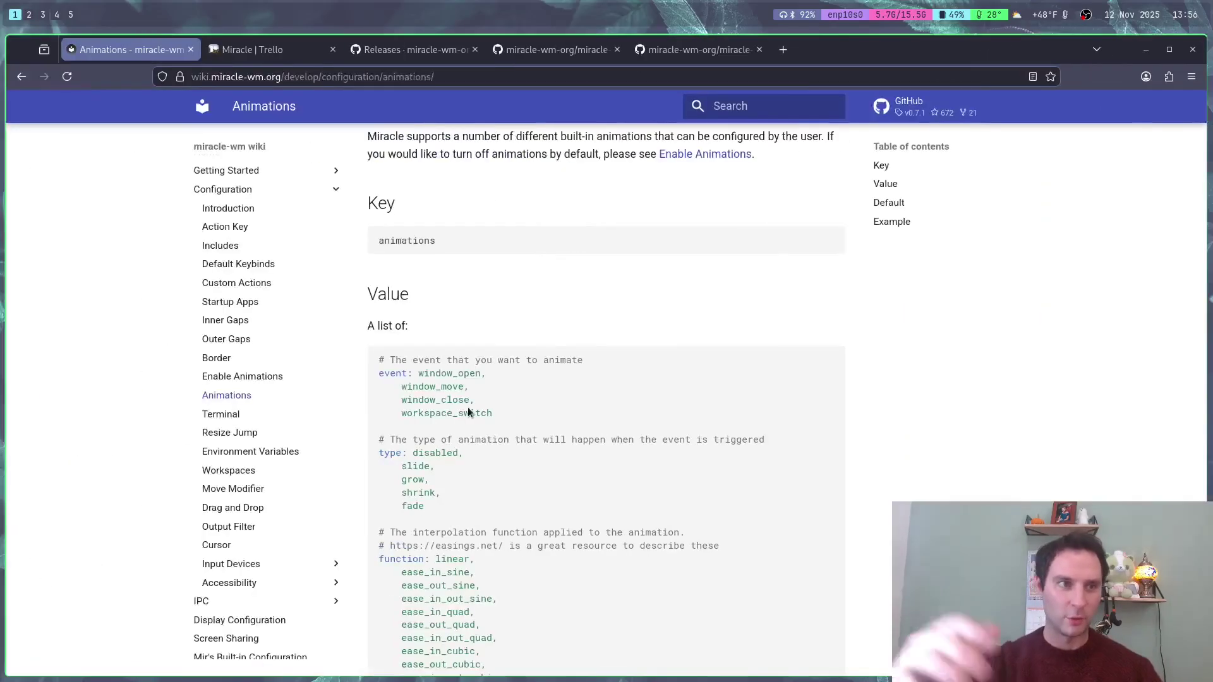
pyautogui.press('super+5')
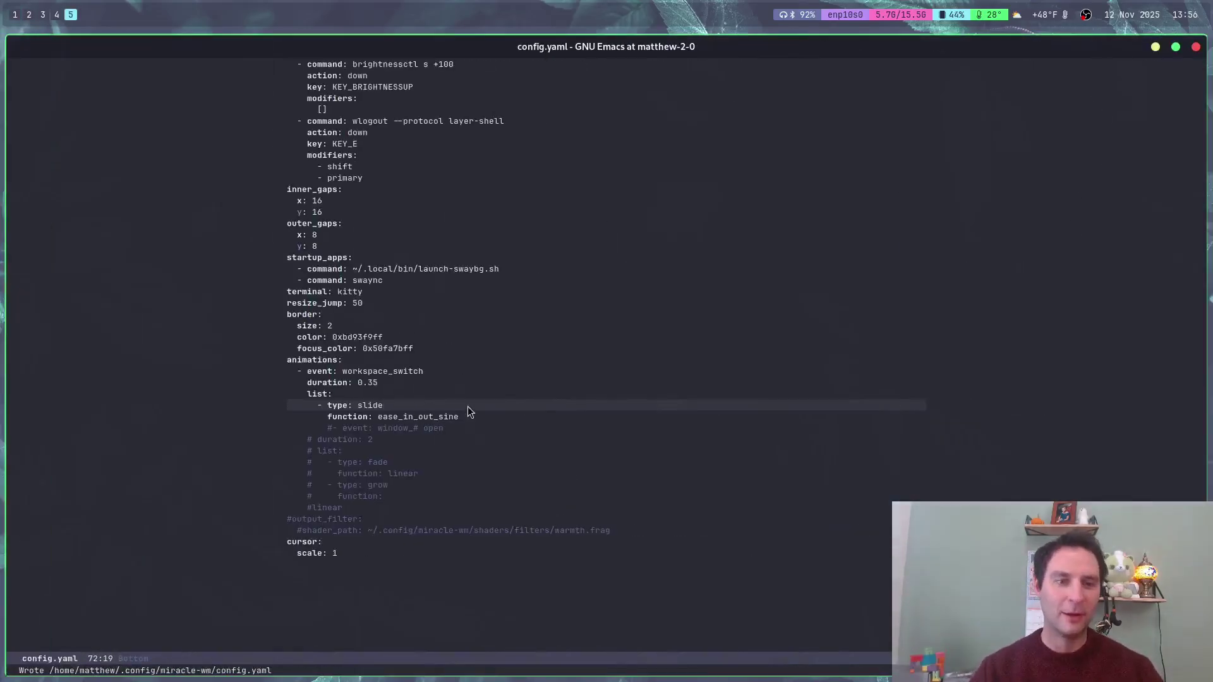
pyautogui.press('super+1')
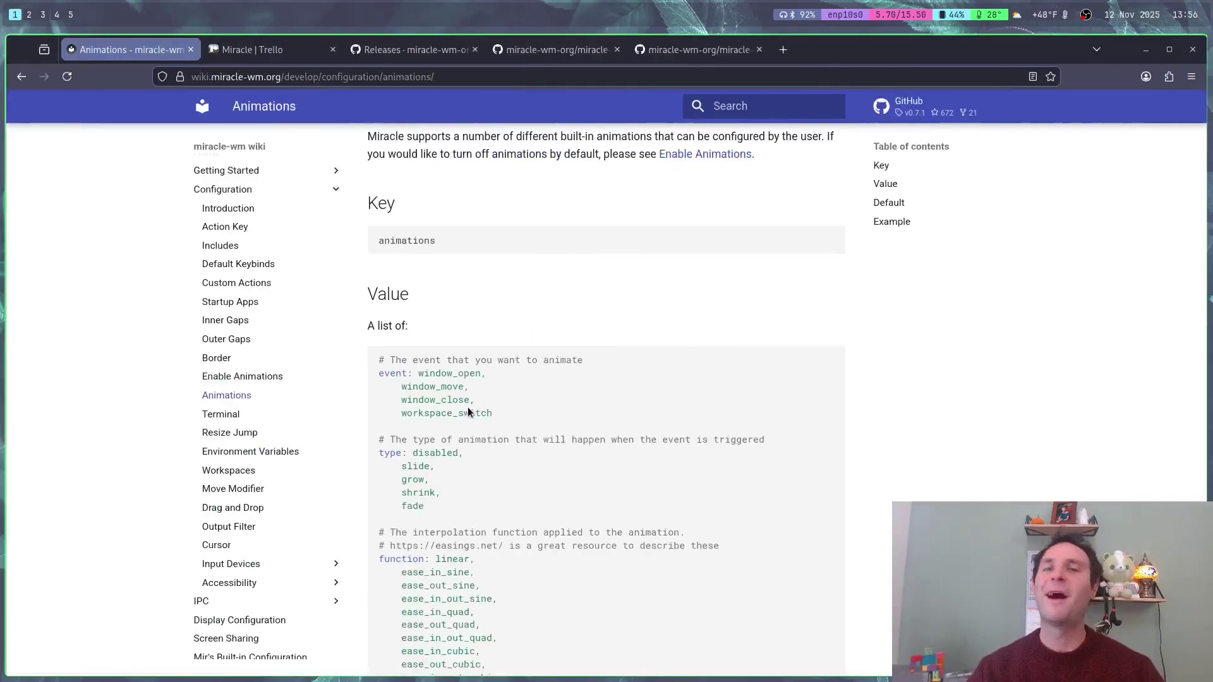
pyautogui.press('super+shift+1')
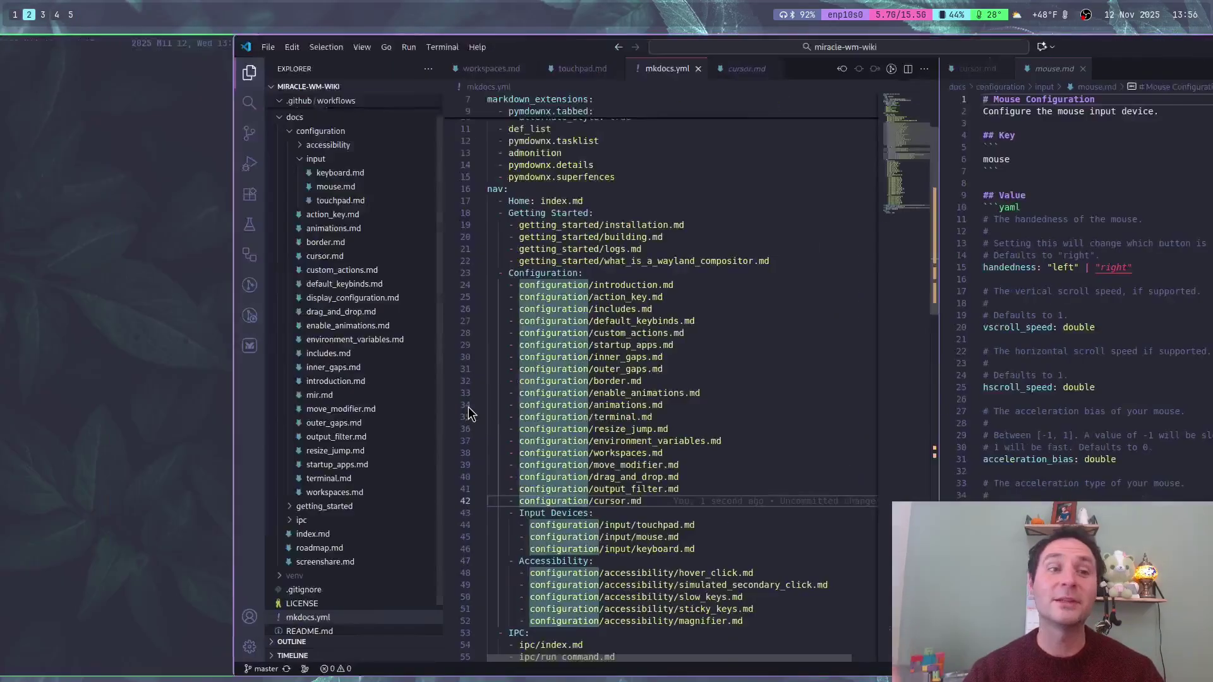
pyautogui.press('super+3')
pyautogui.press('super+5')
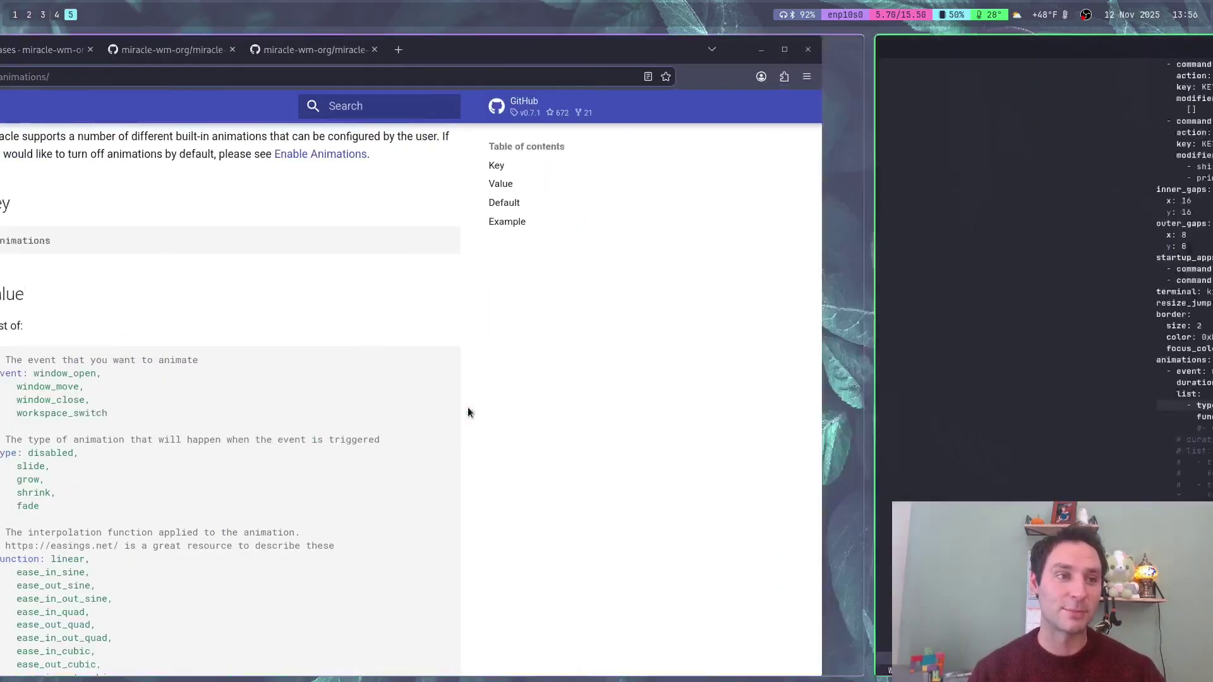
# Step: Restore the workspace_switch type to fade and save config.yaml
pyautogui.hotkey('ctrl', 'BackSpace')
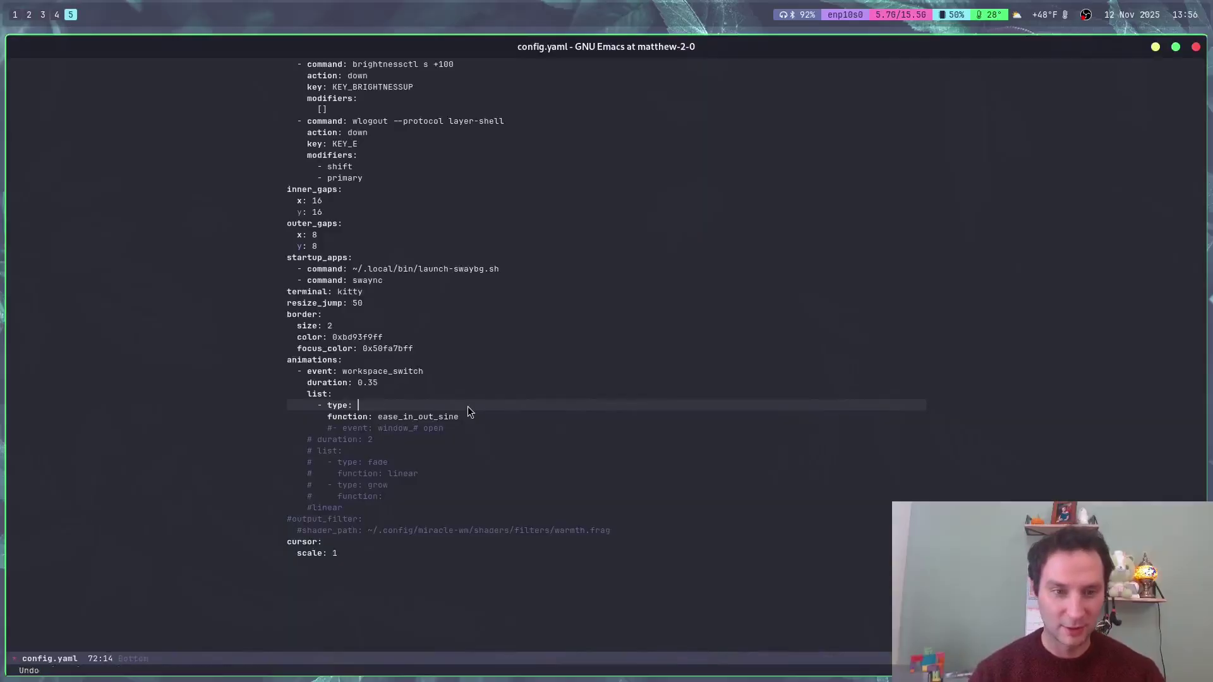
pyautogui.write('fade')
pyautogui.hotkey('ctrl', 'x')
pyautogui.hotkey('ctrl', 's')
pyautogui.press('super+1')
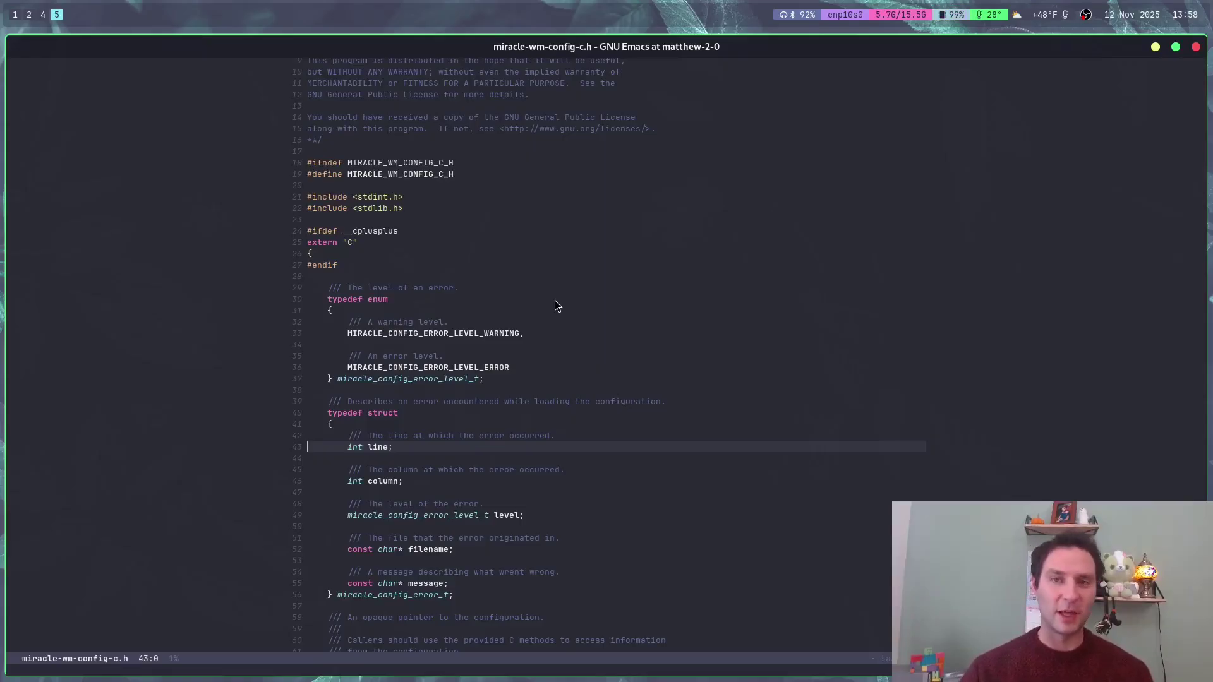
# Step: Scroll through the miracle-wm-config-c.h declarations, then open a floating terminal over Emacs
pyautogui.hotkey('ctrl', 'v')
pyautogui.scroll(-5, 426, 411)
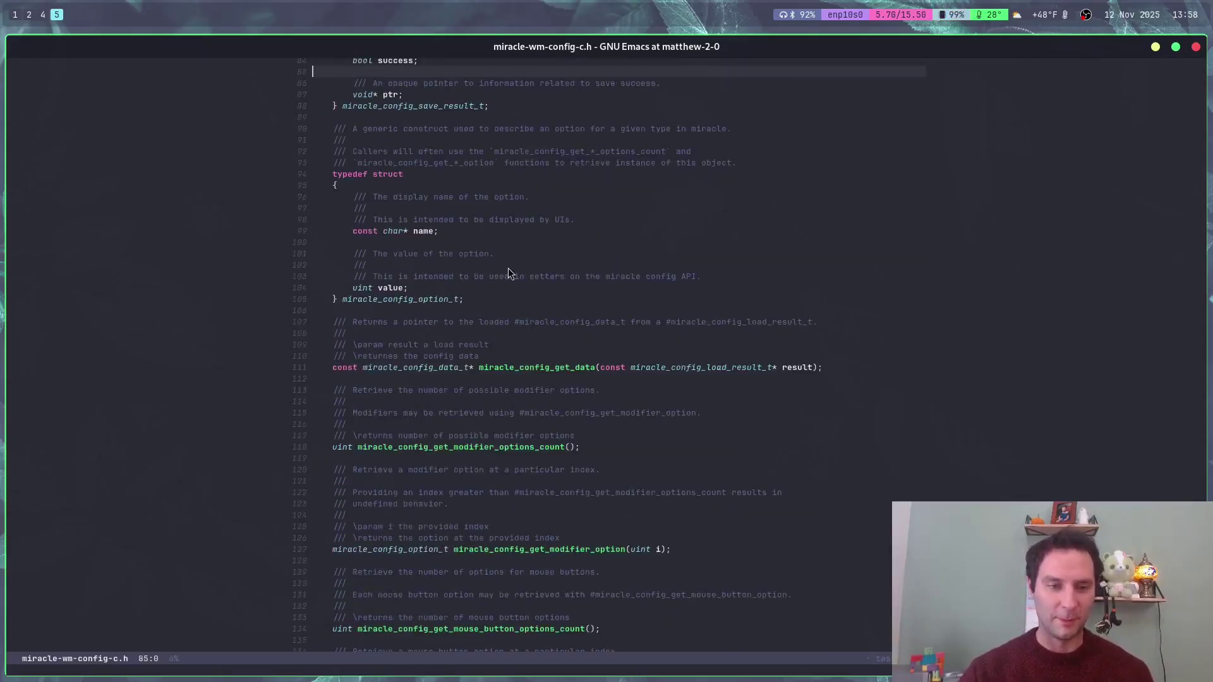
pyautogui.scroll(-5, 530, 359)
pyautogui.scroll(-5, 531, 364)
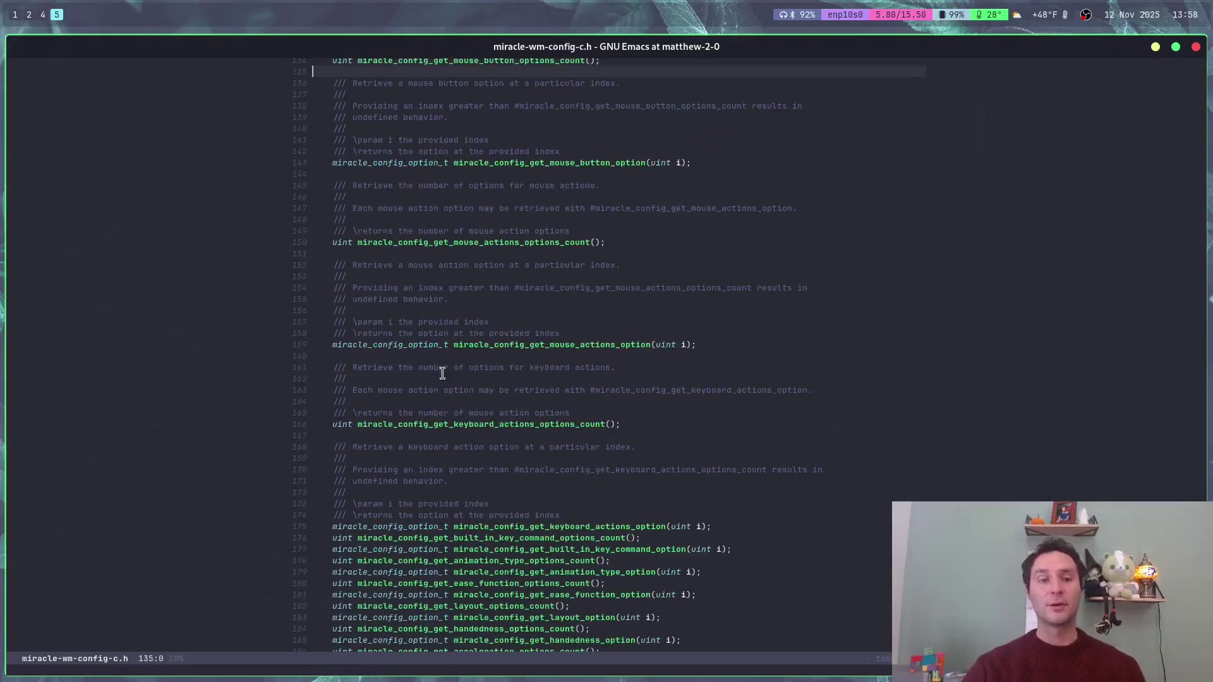
pyautogui.scroll(-13, 505, 370)
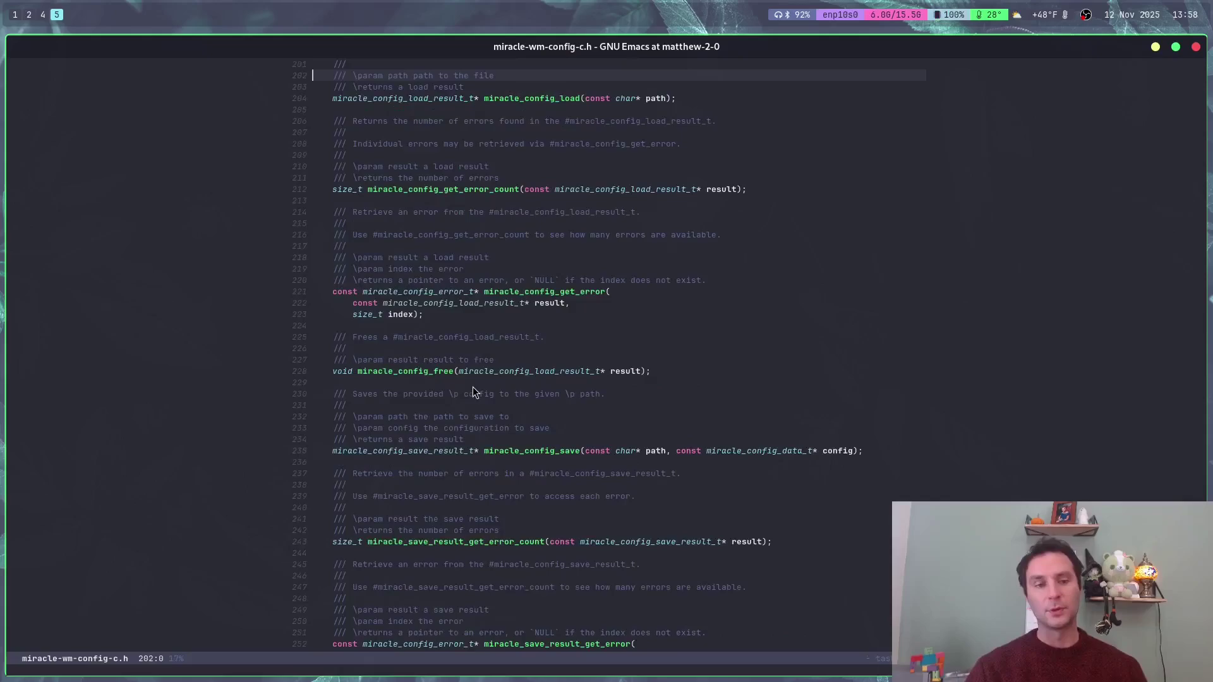
pyautogui.scroll(-3, 472, 392)
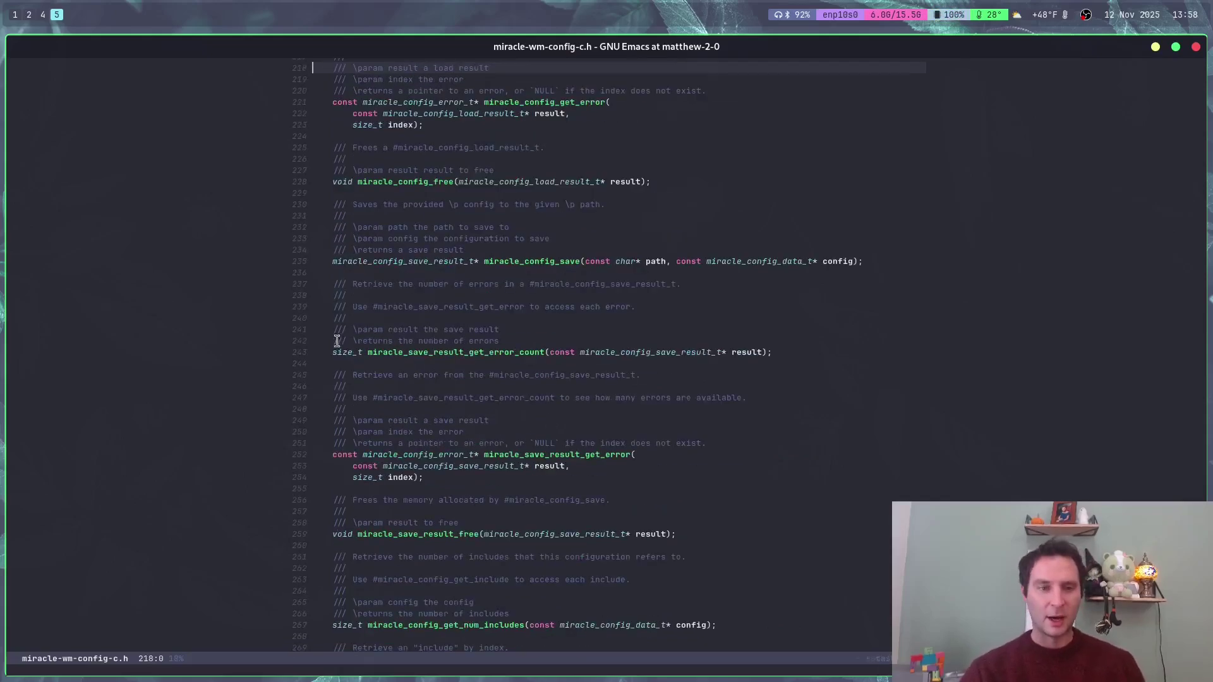
pyautogui.scroll(20, 479, 230)
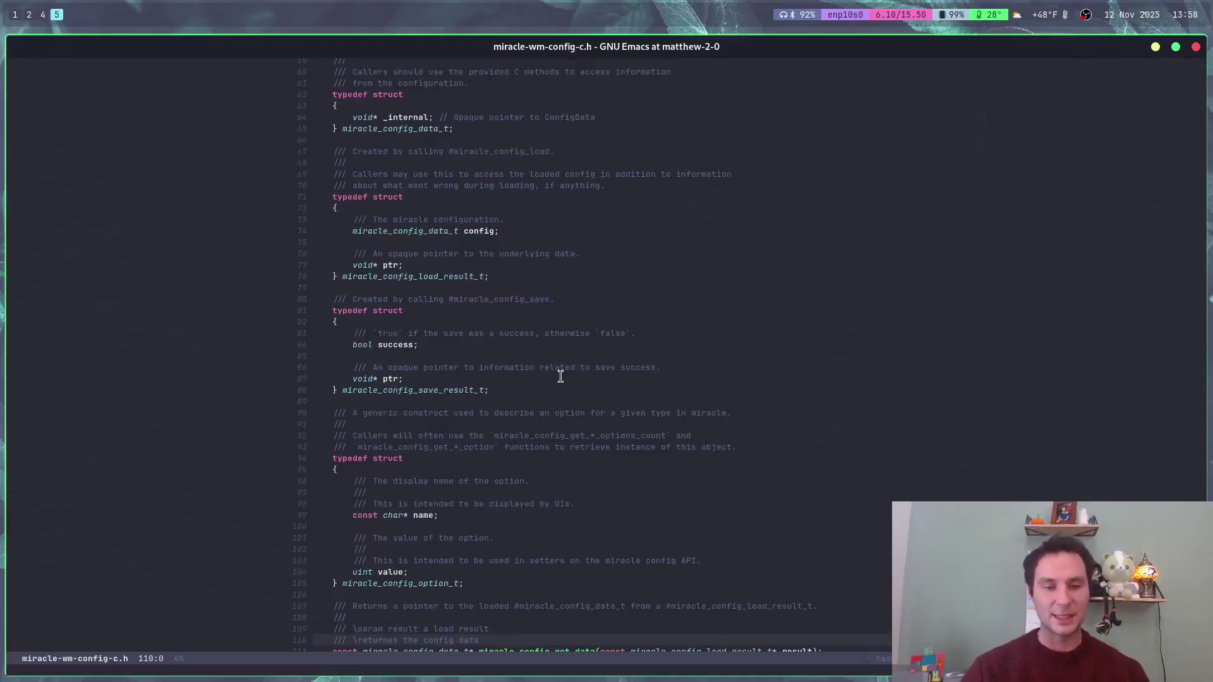
pyautogui.press('super+Return')
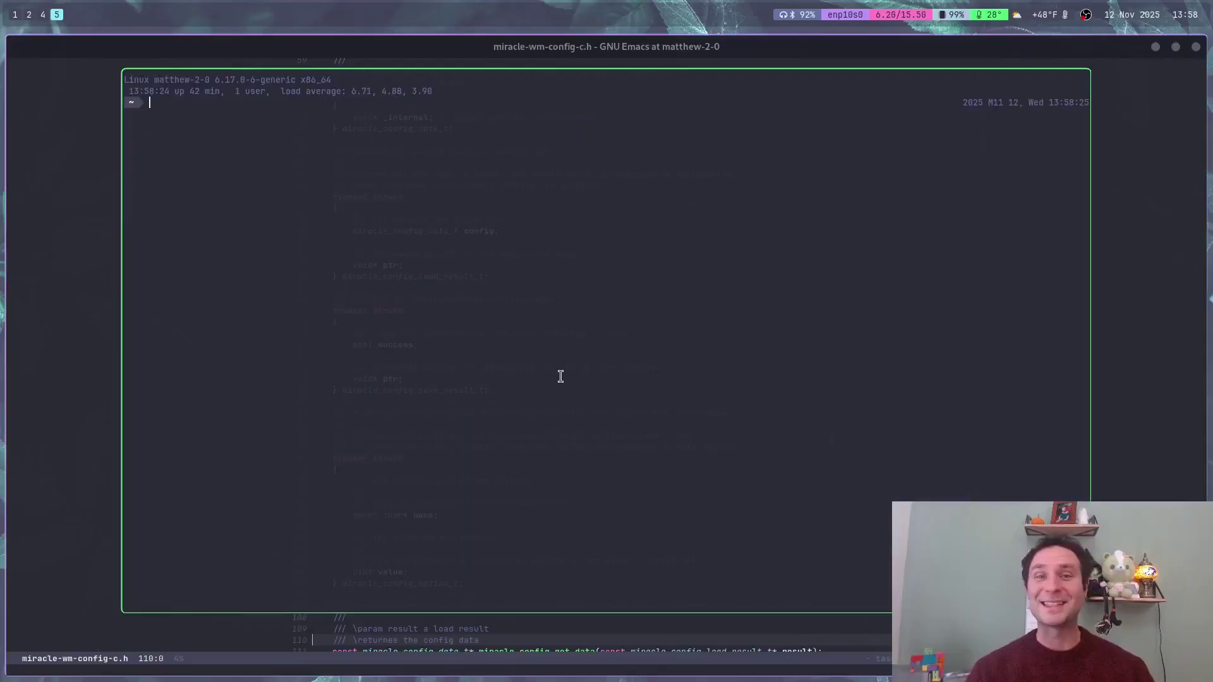
# Step: Toggle the kitty terminal between floating and tiled beside Emacs, then go to workspace 1
pyautogui.press('super+shift+space')
pyautogui.press('super+shift+space')
pyautogui.press('super+shift+space')
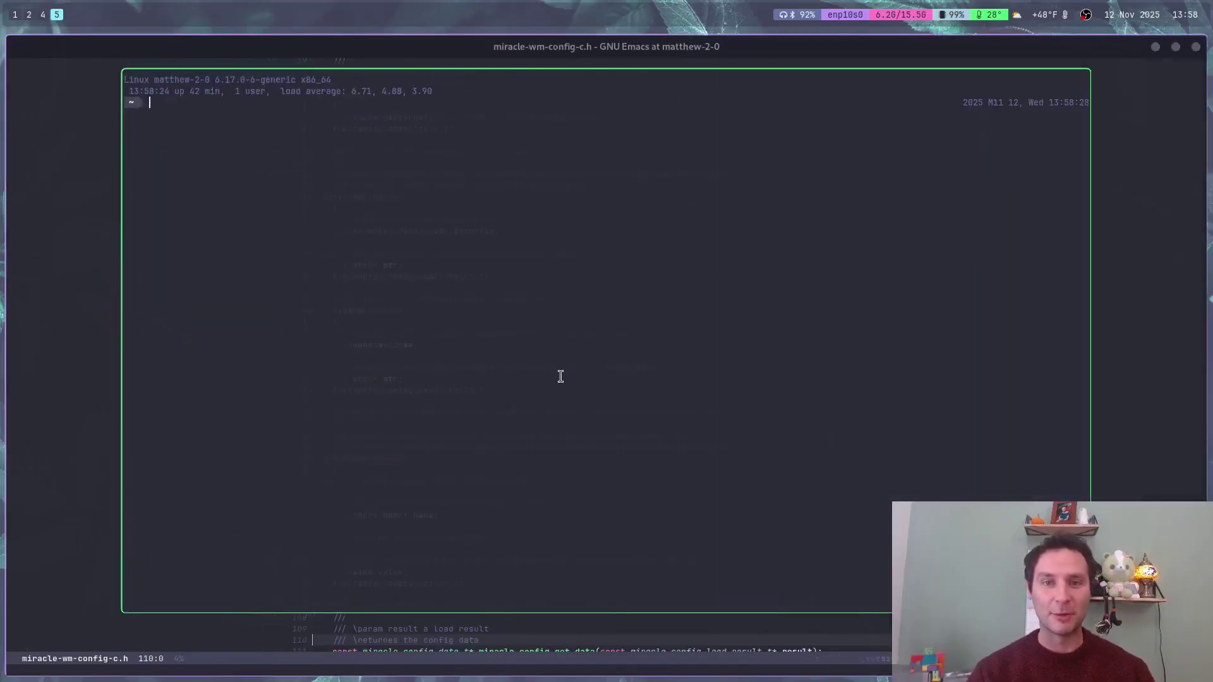
pyautogui.press('super+shift+space')
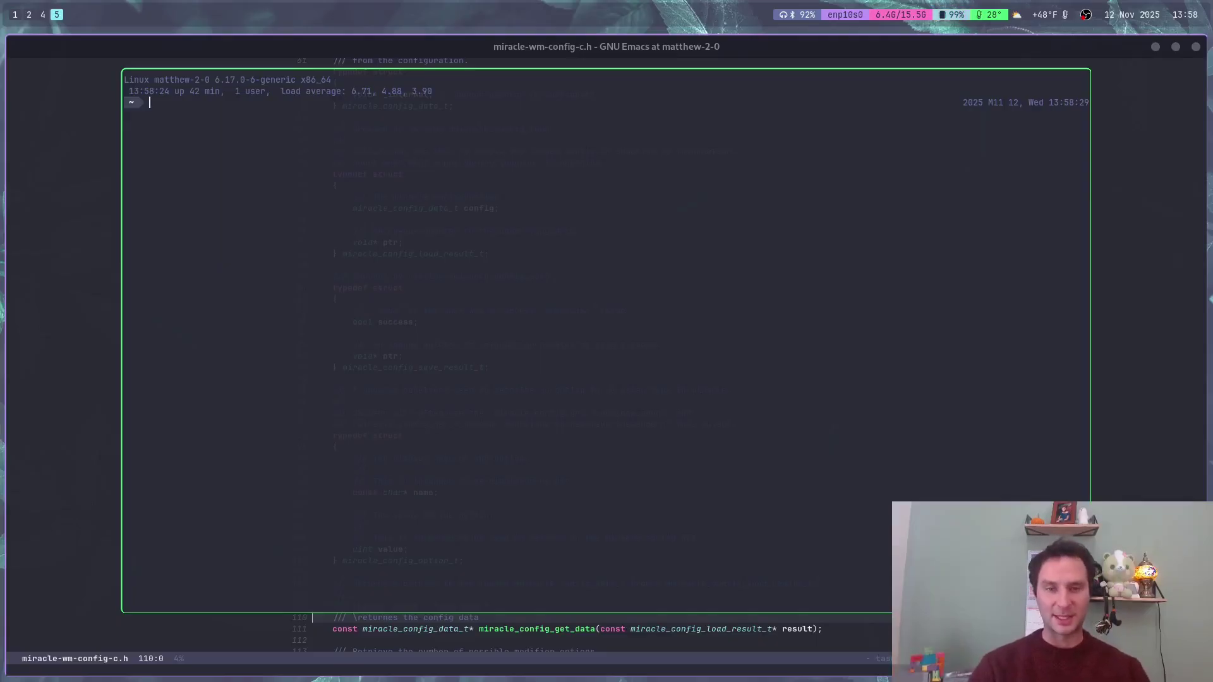
pyautogui.press('super+shift+space')
pyautogui.press('super+1')
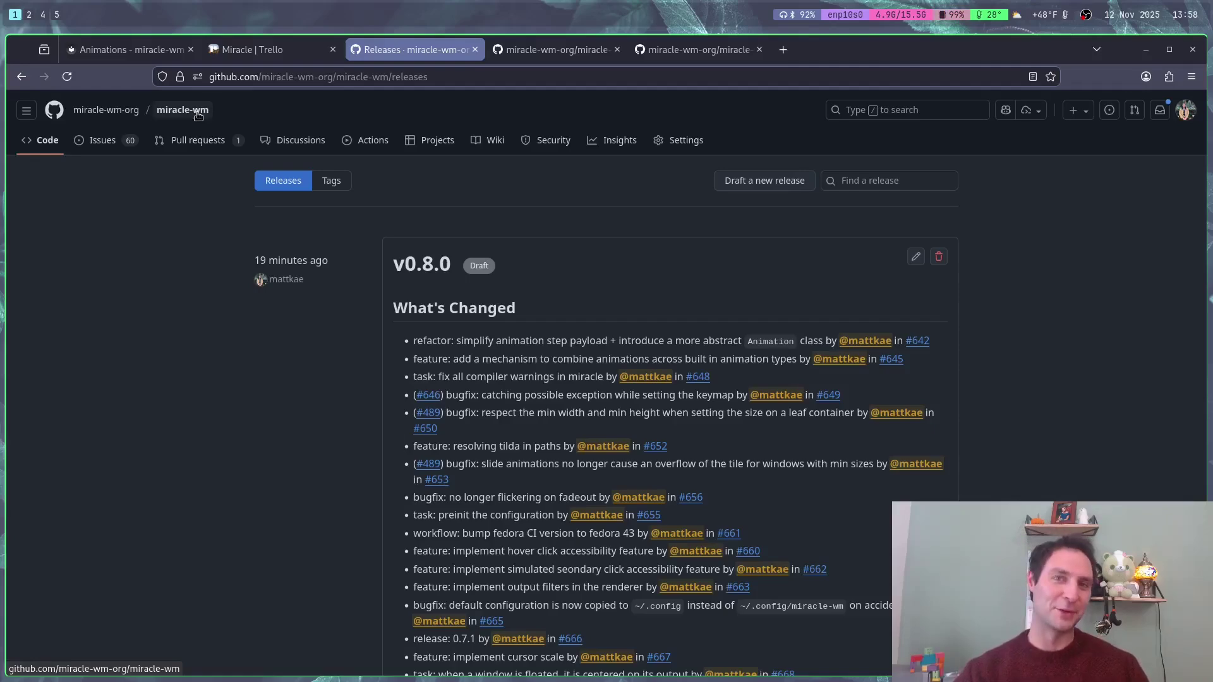
# Step: Switch to the Firefox tab showing the miracle-wm-org/miracle-wm repository
pyautogui.hotkey('ctrl', 'Tab')
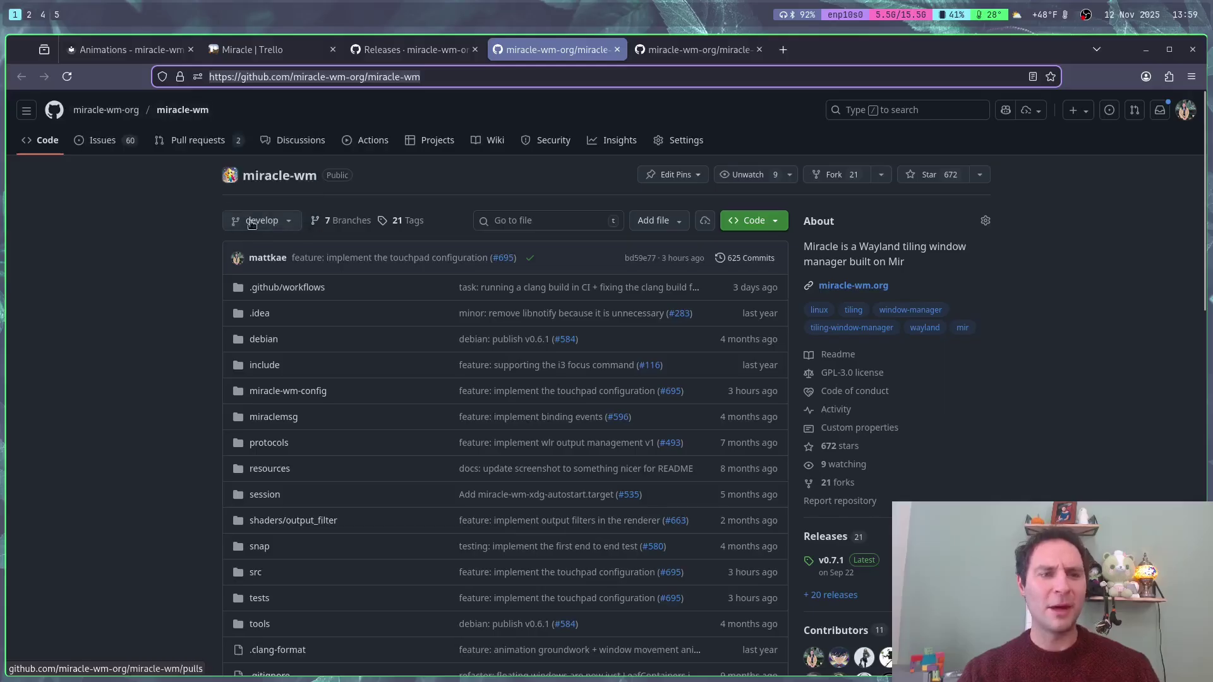
pyautogui.moveTo(118, 111)
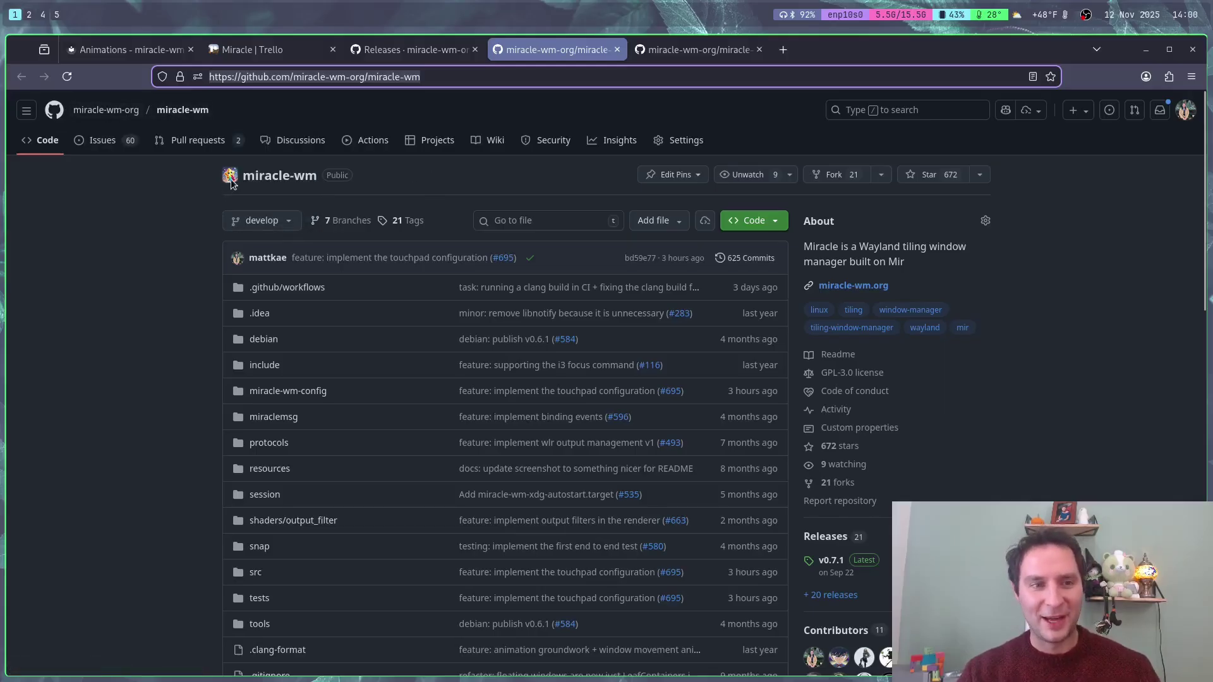
pyautogui.click(233, 176)
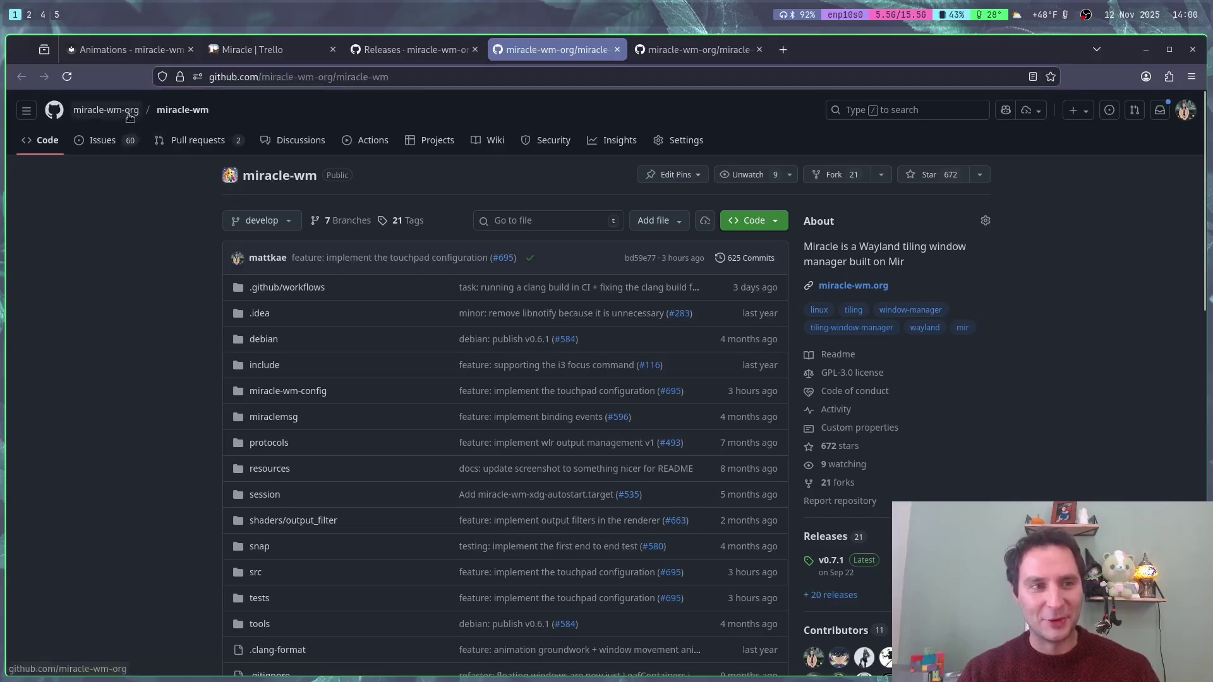
pyautogui.moveTo(106, 112)
pyautogui.click(192, 152)
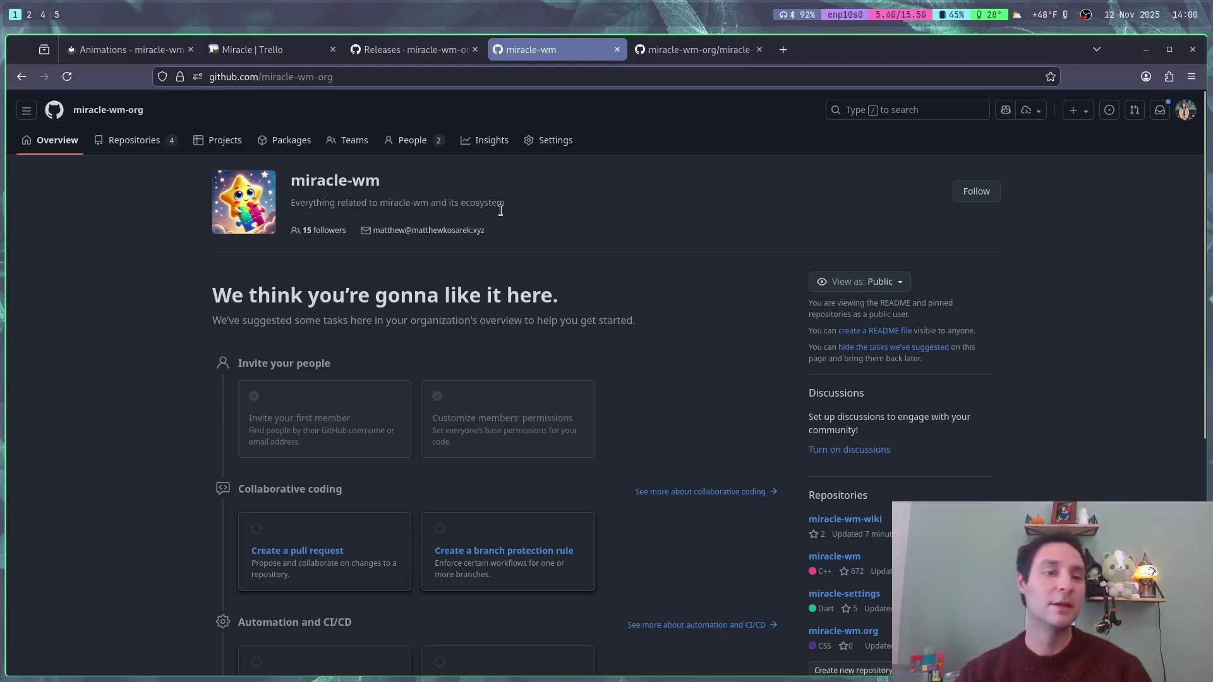
pyautogui.hotkey('alt', 'Left')
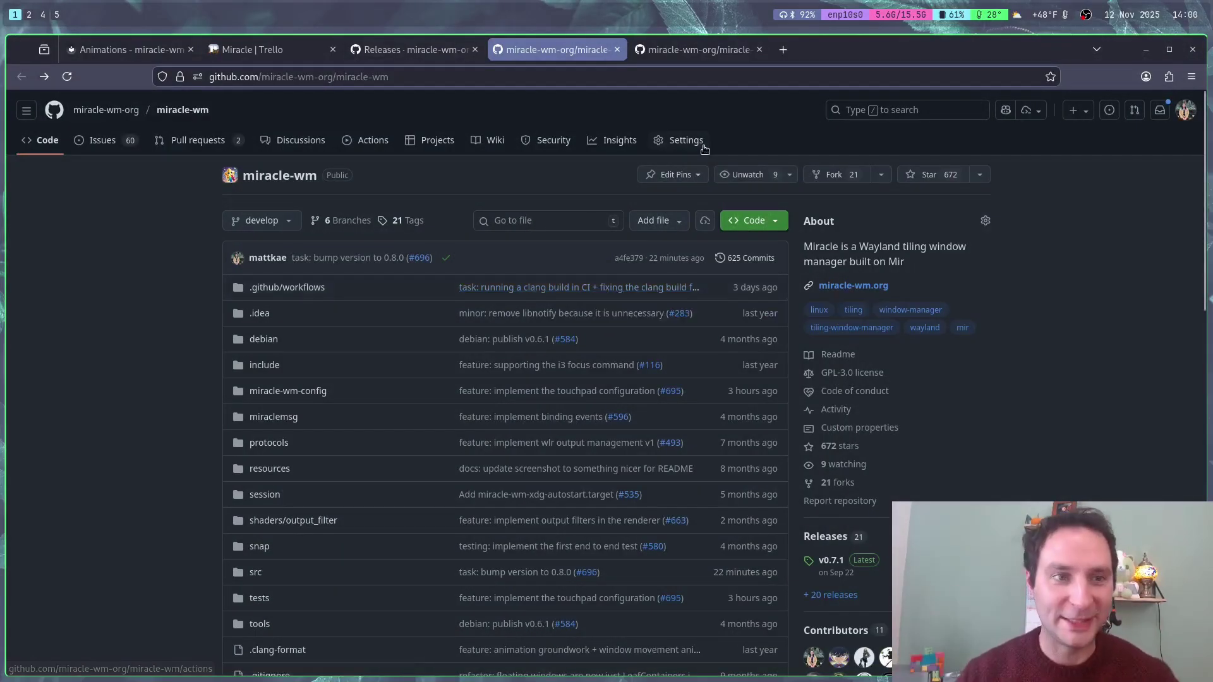
pyautogui.hotkey('ctrl', 't')
# Step: Load the author's dotfiles repository on GitHub, skim its README, and open the config folder
pyautogui.write('github.com/mattk')
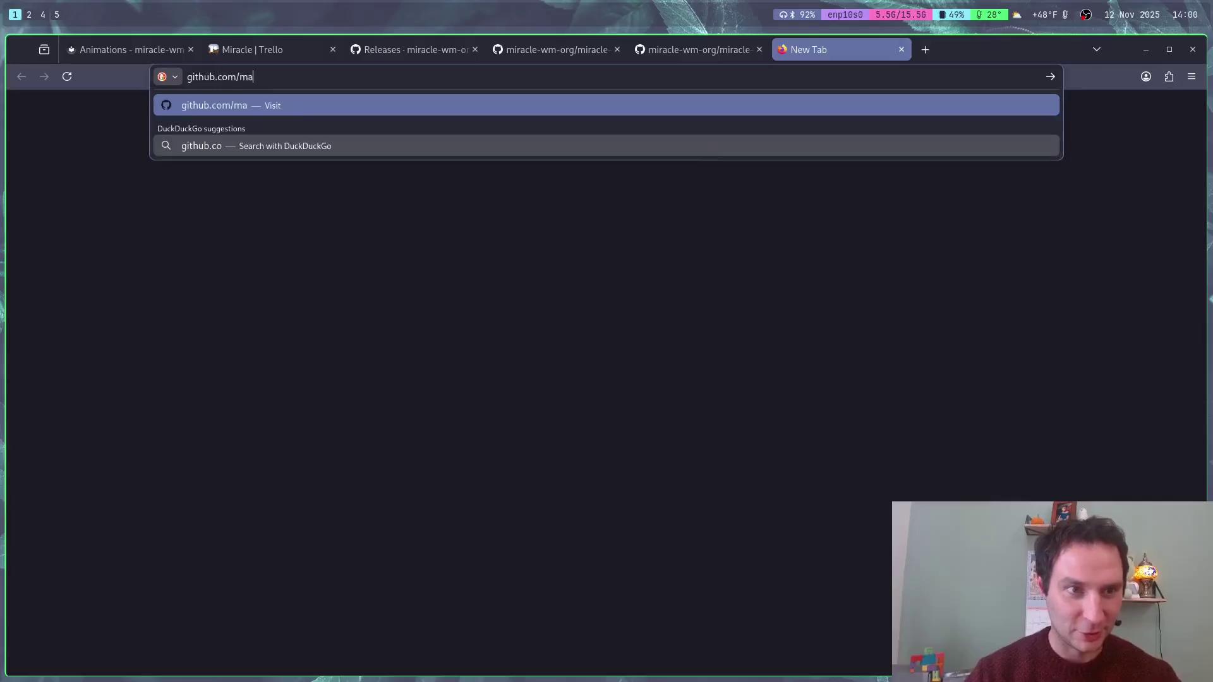
pyautogui.write('ae/dotfiles')
pyautogui.press('Return')
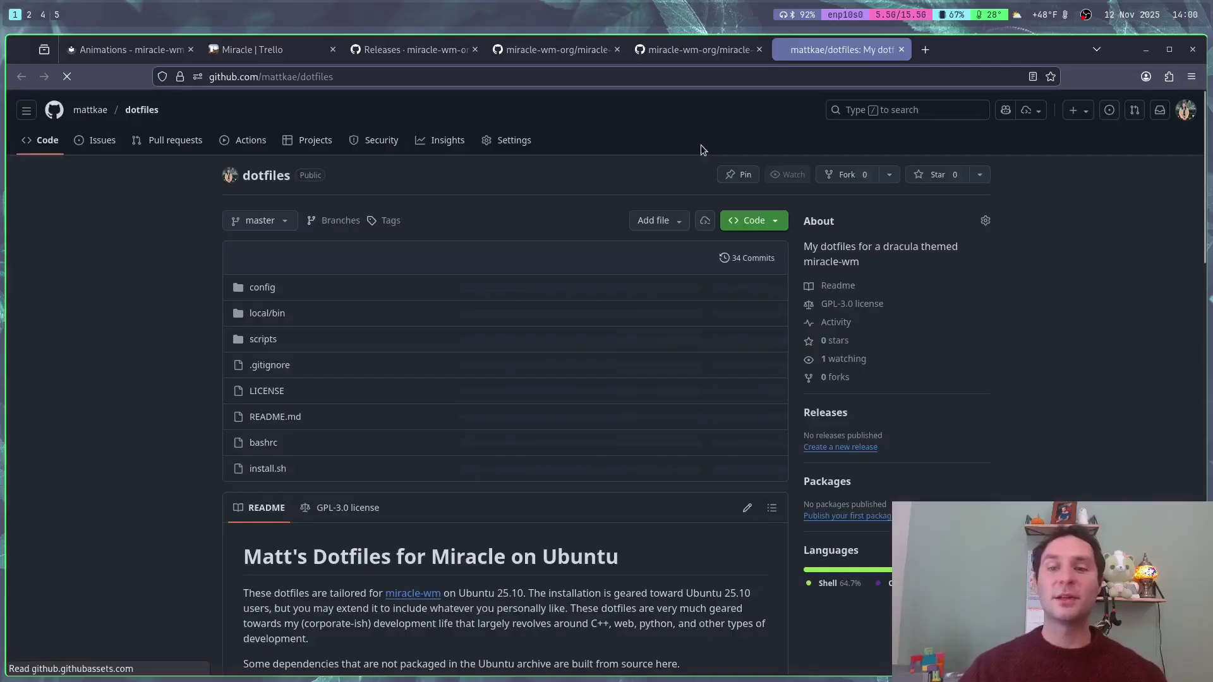
pyautogui.scroll(-15, 882, 246)
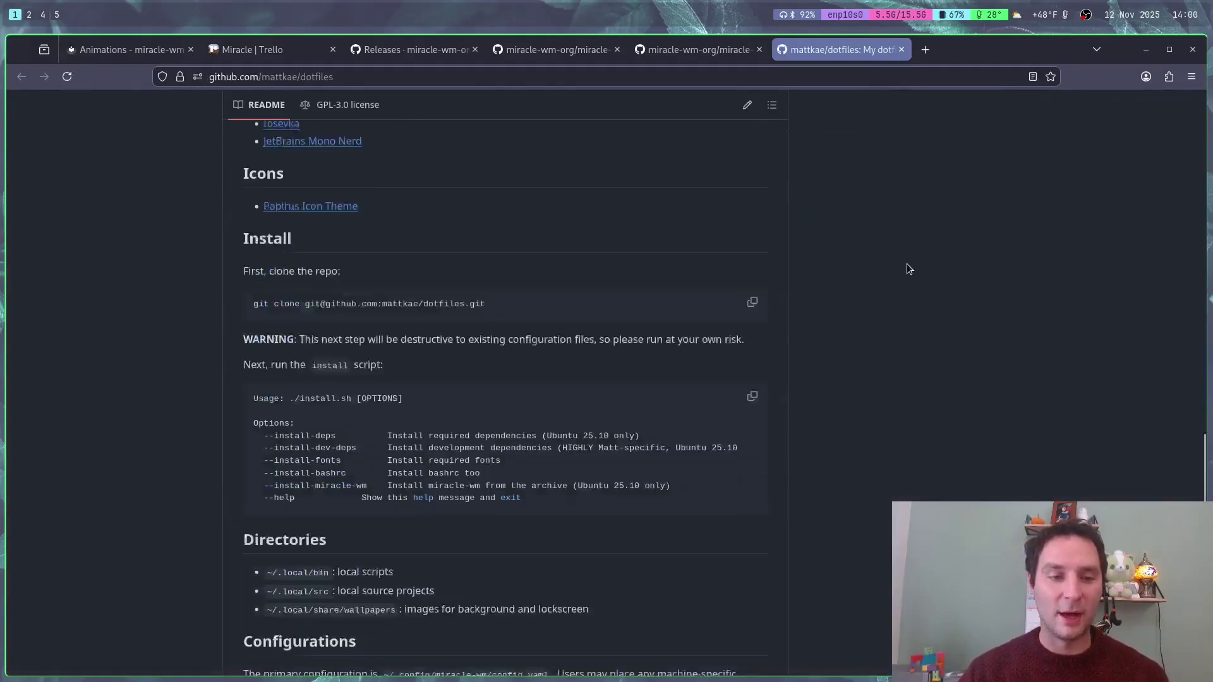
pyautogui.scroll(15, 909, 269)
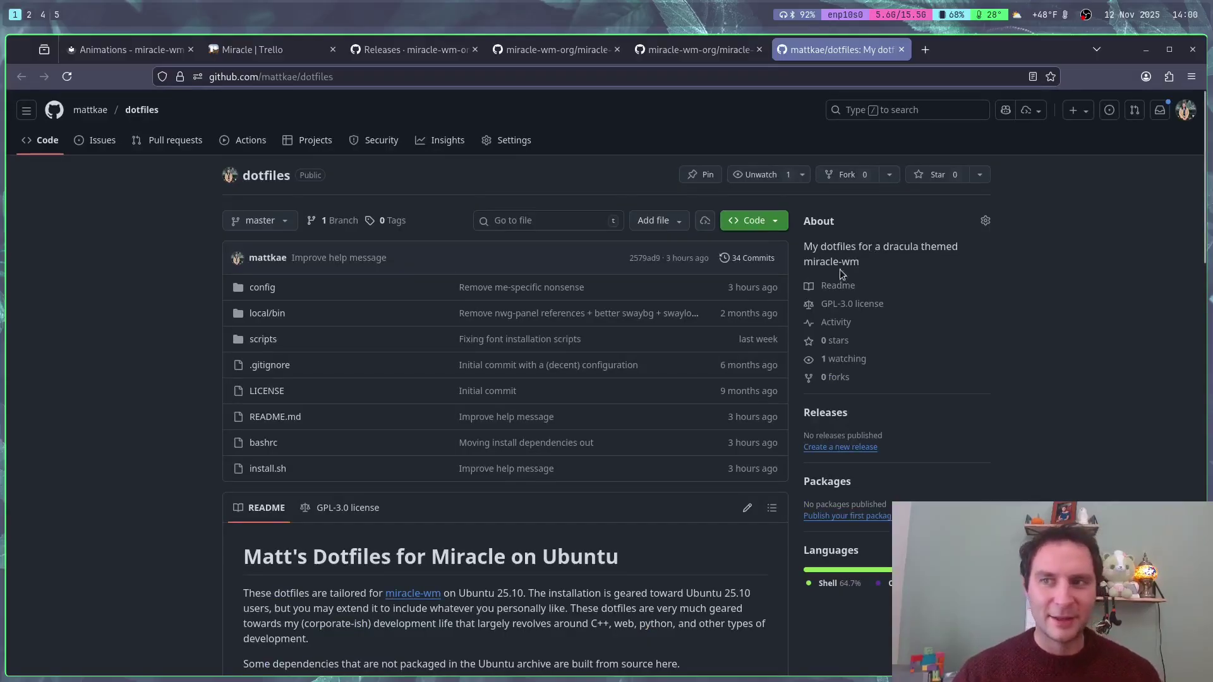
pyautogui.scroll(-3, 840, 269)
pyautogui.scroll(2, 233, 326)
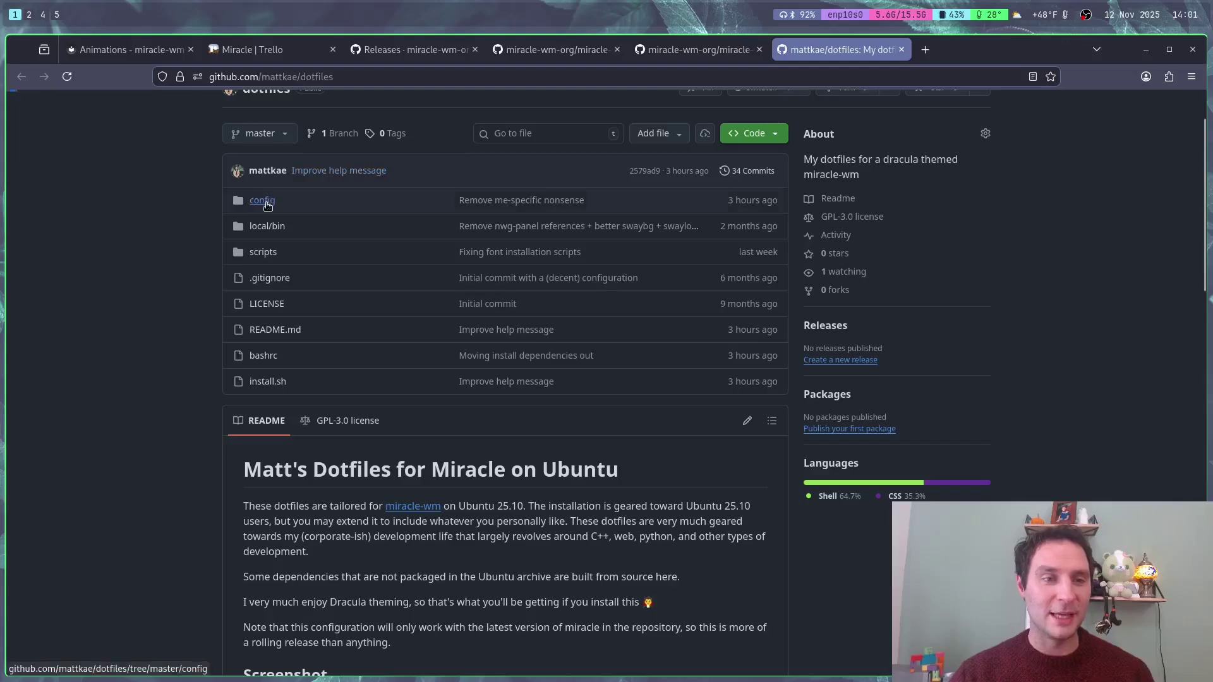
pyautogui.click(267, 226)
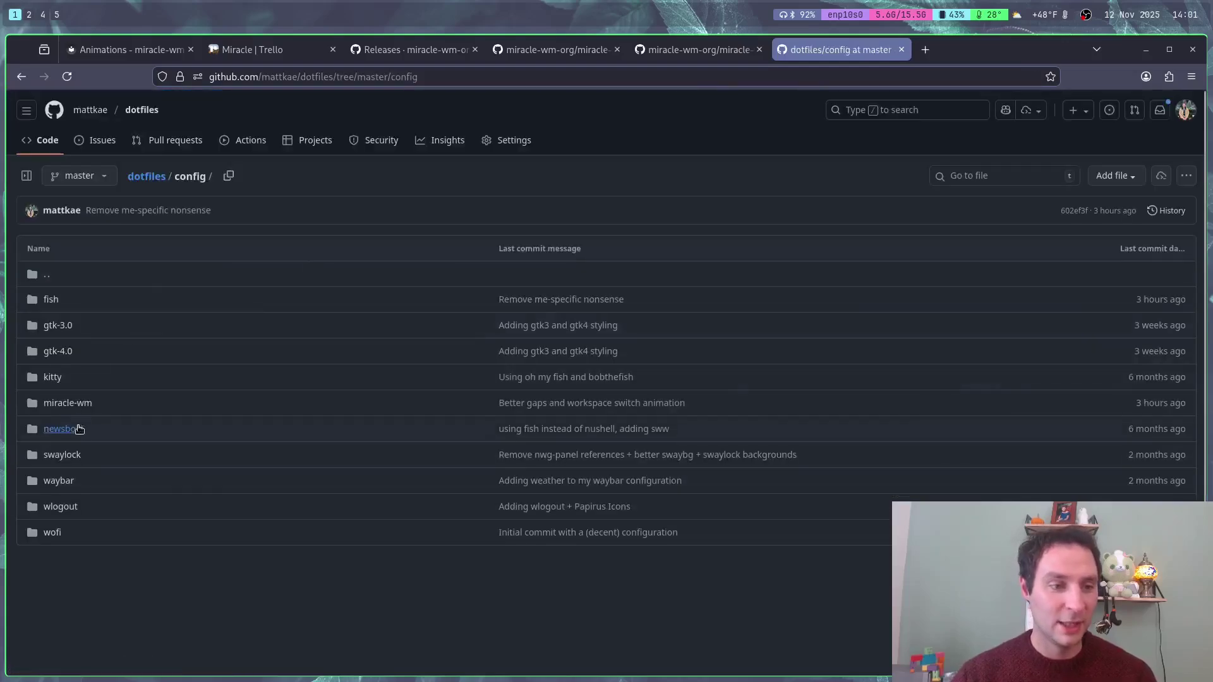
# Step: Scroll through the dotfiles' miracle-wm config.yaml, go back to its folder, then switch to empty workspace 2
pyautogui.click(76, 408)
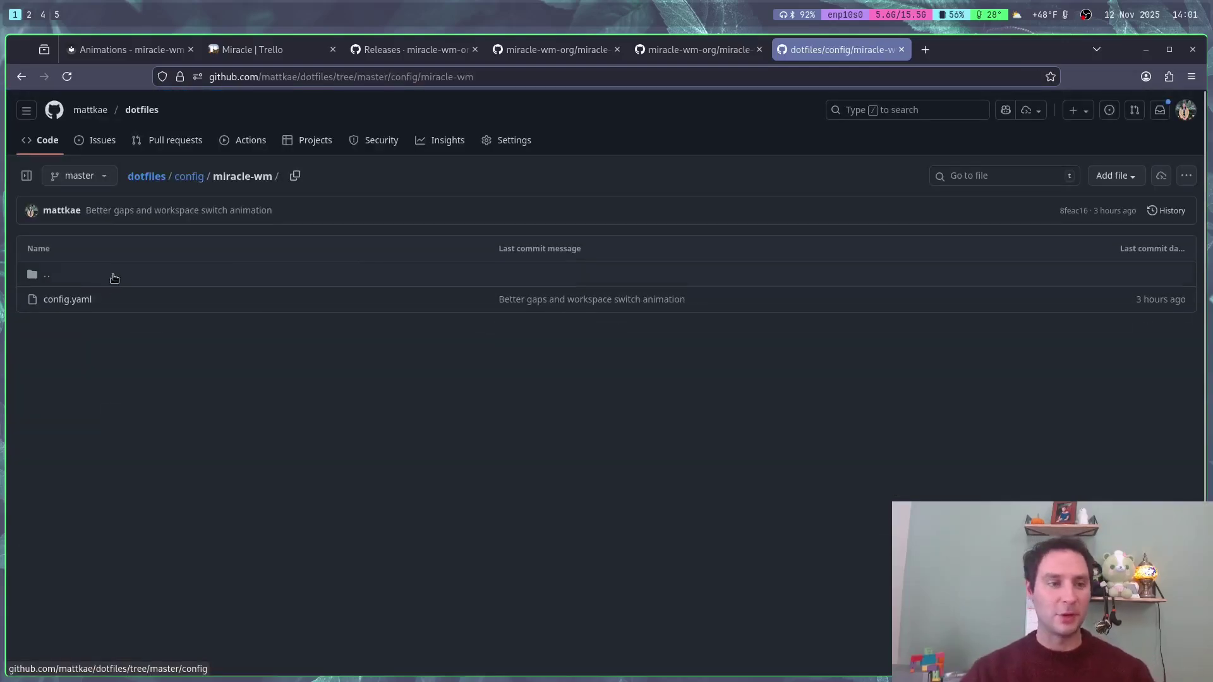
pyautogui.click(85, 306)
pyautogui.scroll(-8, 441, 455)
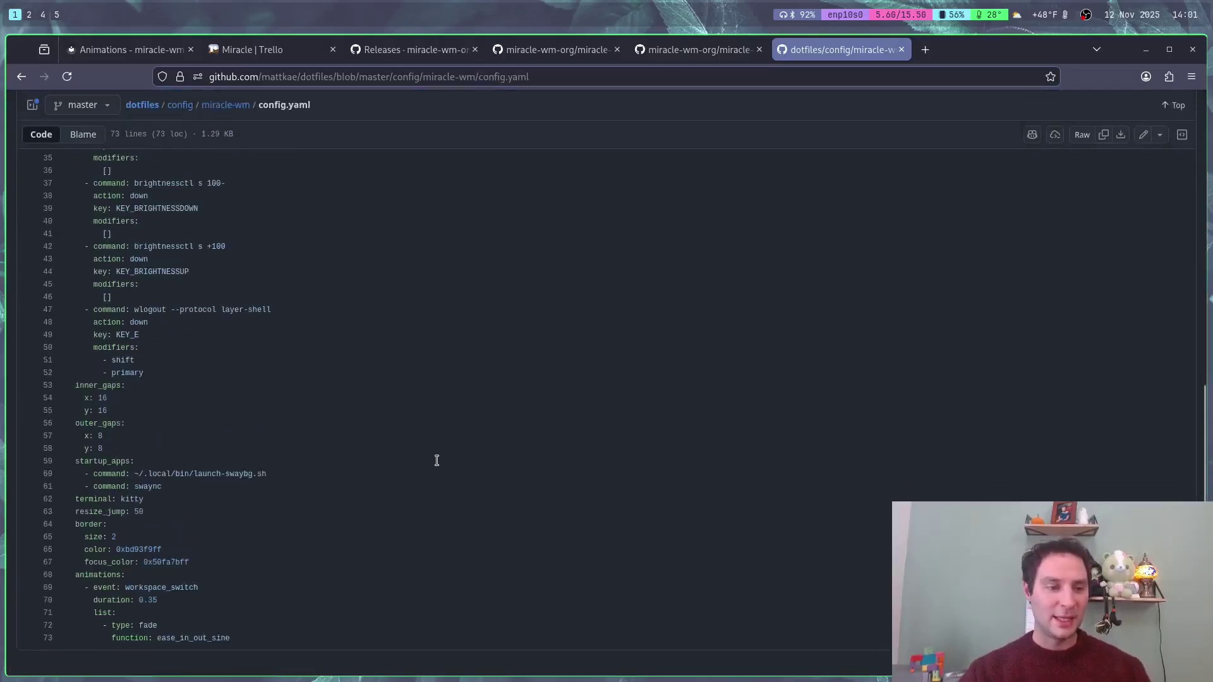
pyautogui.scroll(9, 412, 484)
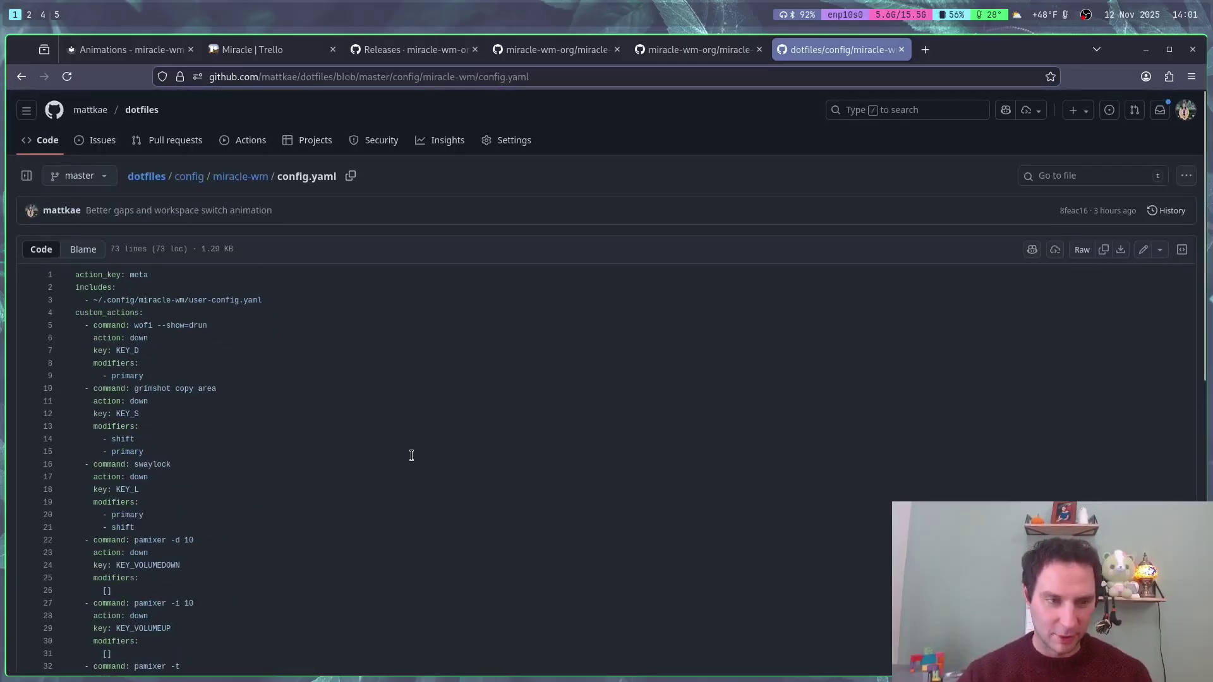
pyautogui.hotkey('alt', 'Left')
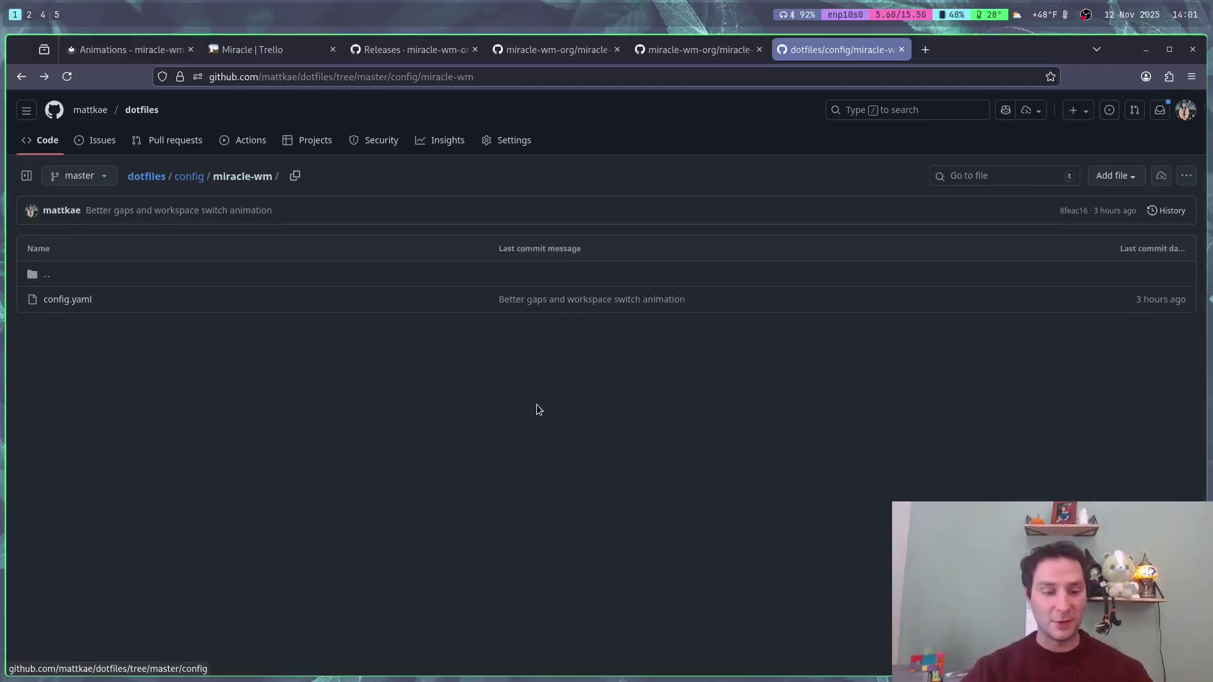
pyautogui.press('super+2')
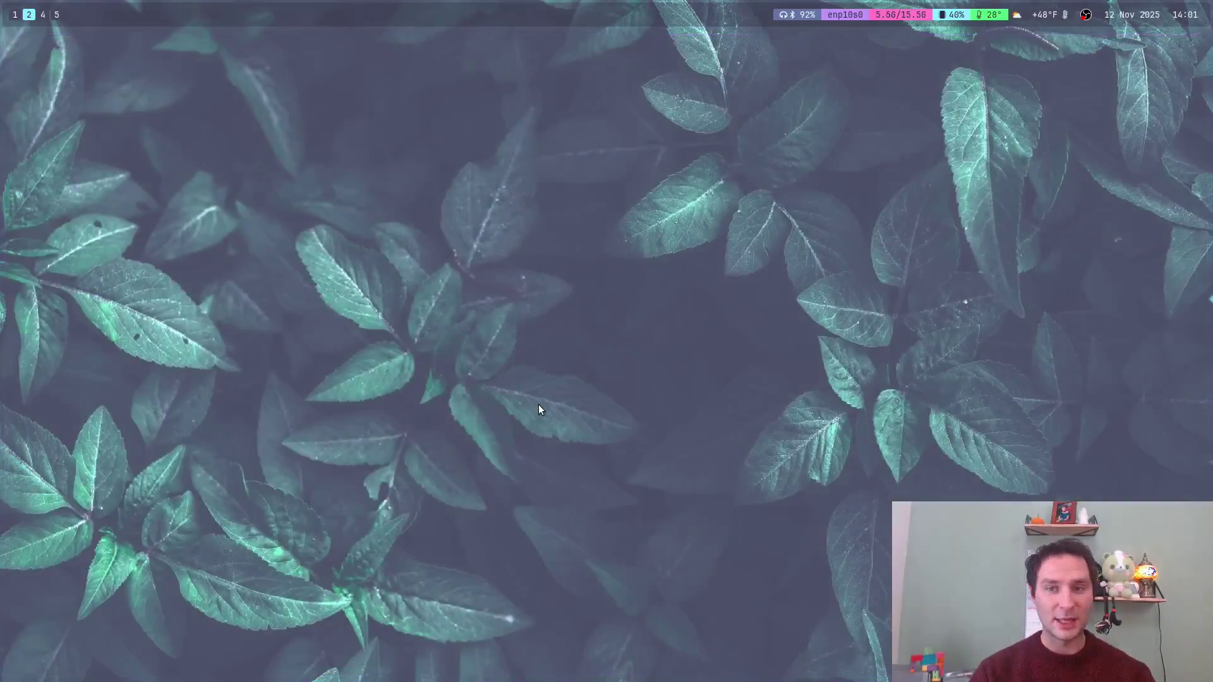
# Step: Launch a terminal on workspace 2, then return to Firefox's v0.8.0 Releases tab on workspace 1
pyautogui.press('super+Return')
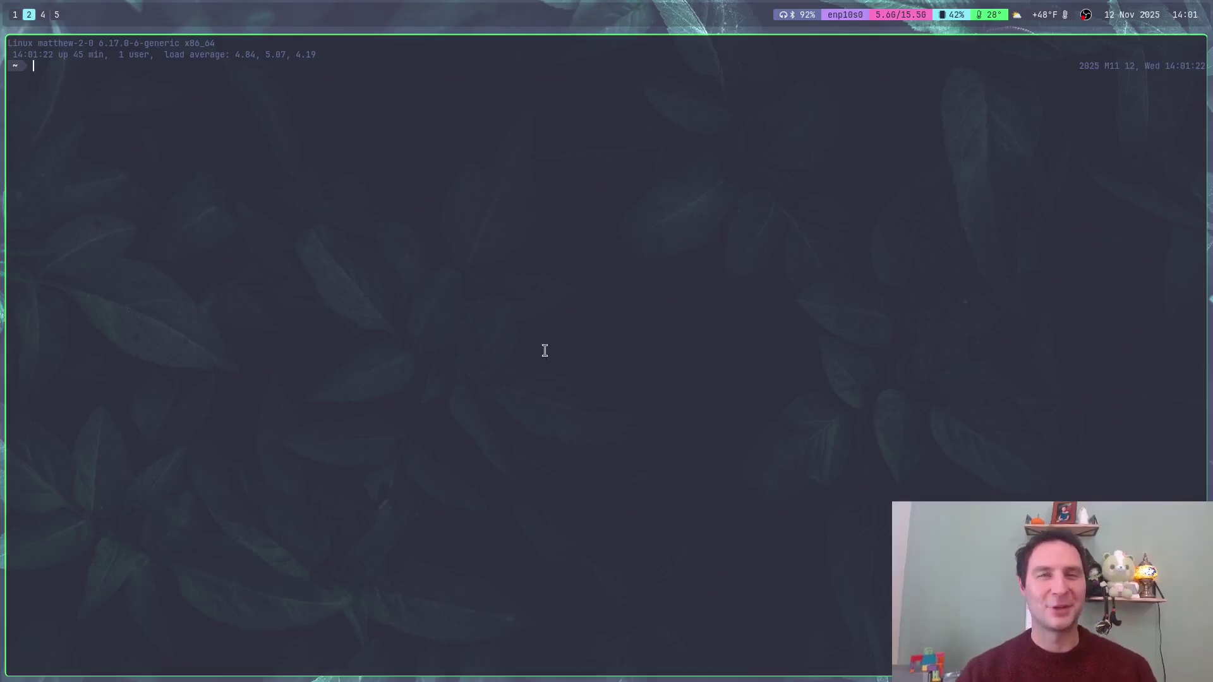
pyautogui.press('super+1')
pyautogui.click(411, 49)
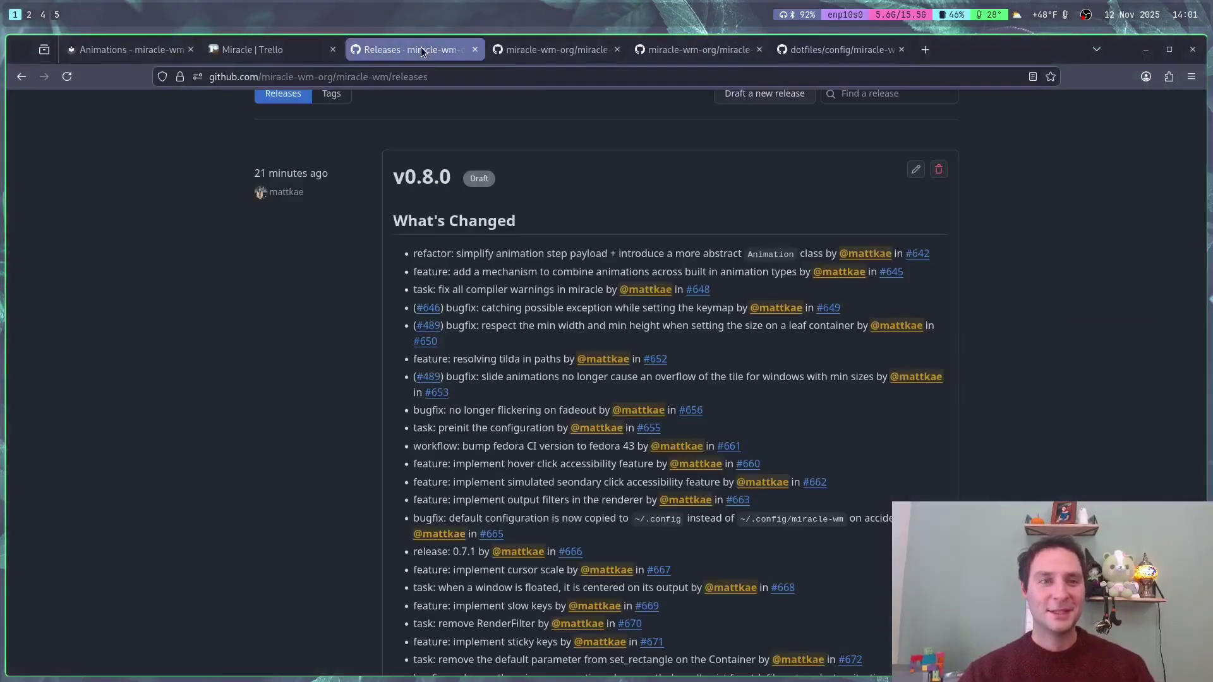
pyautogui.scroll(2, 450, 238)
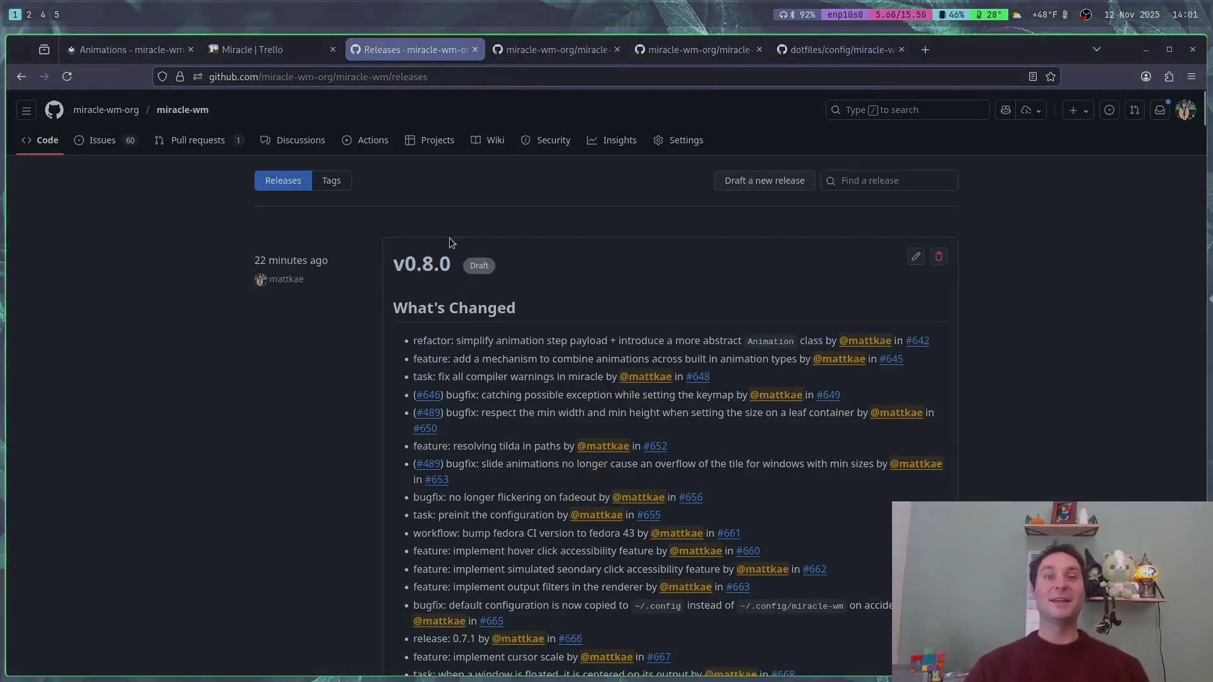